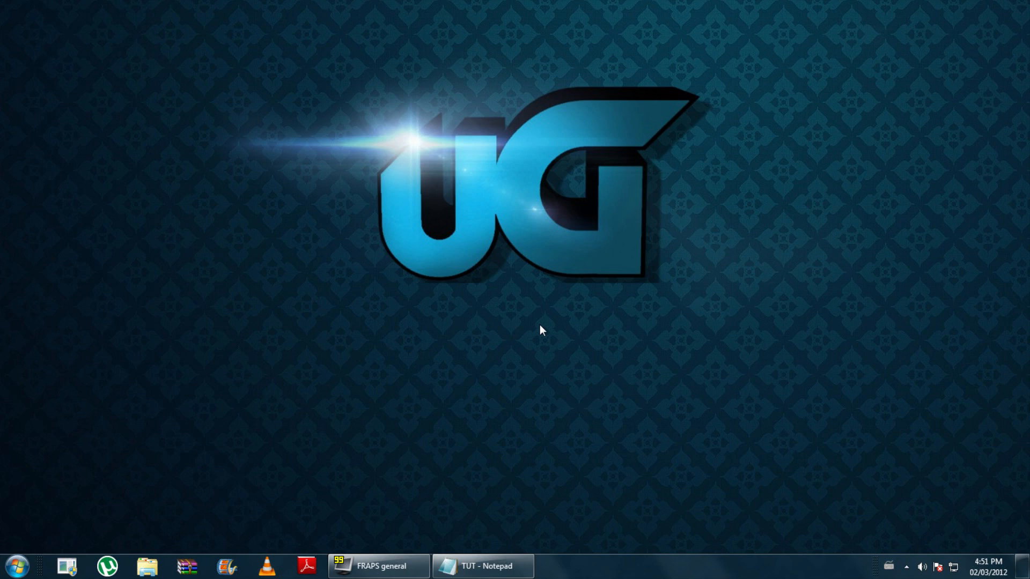
Show the desktop icons.
{"action": "right_click", "coordinate": [454, 272]}
{"action": "mouse_move", "coordinate": [356, 300]}
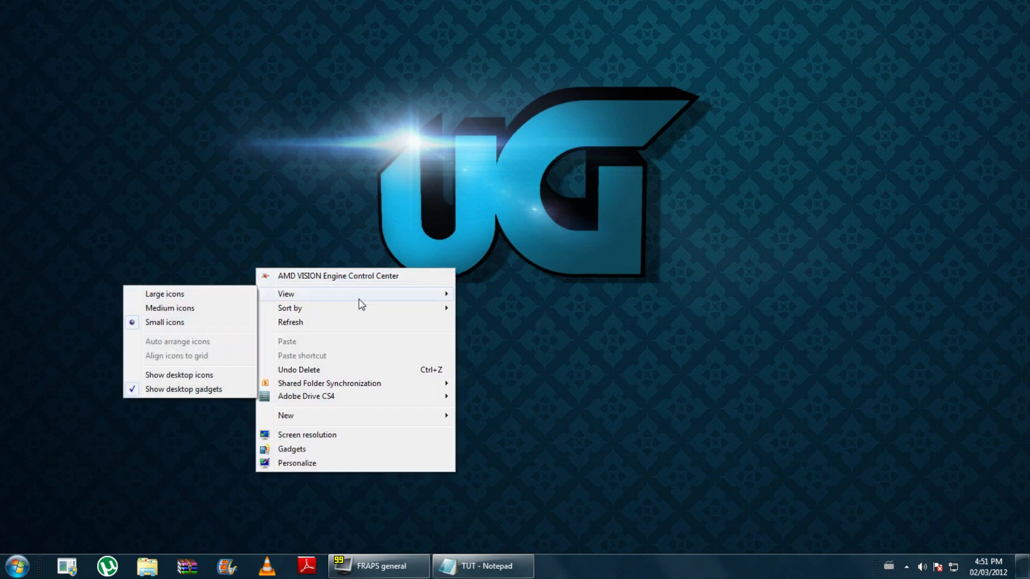
{"action": "left_click", "coordinate": [208, 375]}
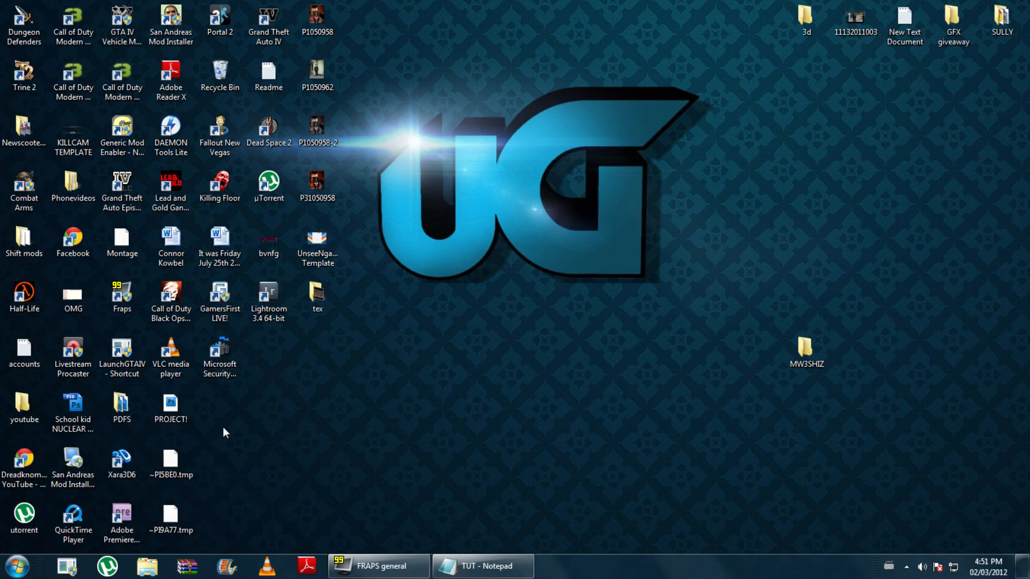
{"action": "left_click_drag", "start_coordinate": [828, 417], "coordinate": [739, 363]}
{"action": "left_click_drag", "start_coordinate": [727, 436], "coordinate": [852, 318]}
{"action": "left_click", "coordinate": [928, 301]}
{"action": "left_click", "coordinate": [575, 224]}
{"action": "left_click_drag", "start_coordinate": [575, 225], "coordinate": [611, 273]}
Open the MW3SHIZ folder on the desktop and examine its EDITED and Original folders.
{"action": "double_click", "coordinate": [806, 354]}
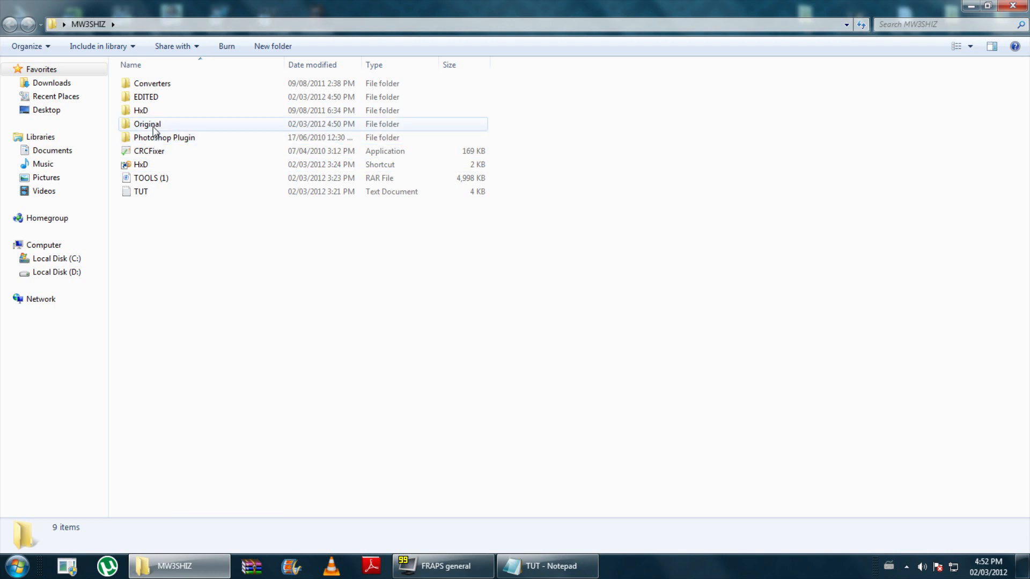
{"action": "left_click", "coordinate": [153, 128]}
{"action": "left_click", "coordinate": [143, 98], "text": "ctrl"}
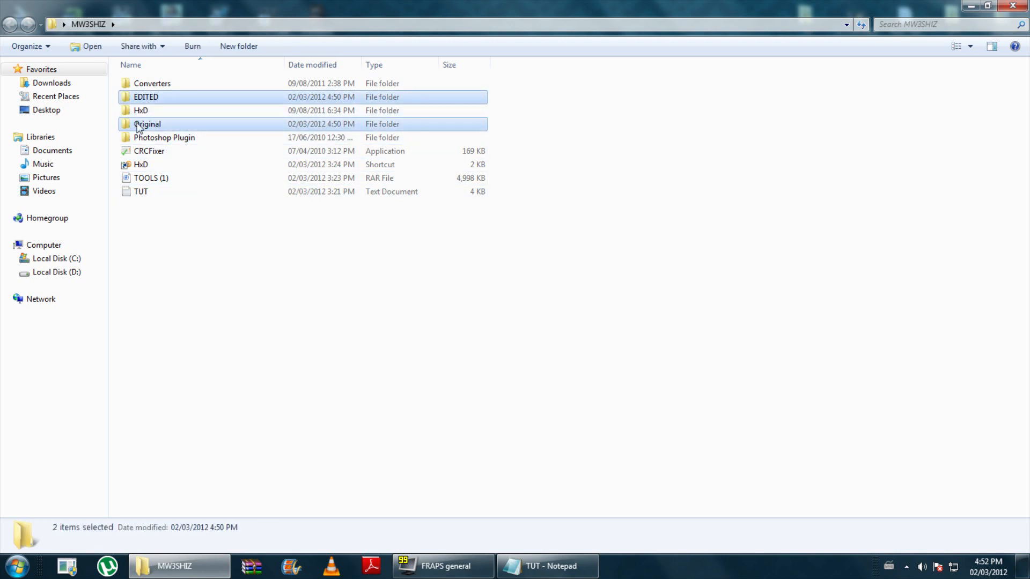
{"action": "left_click", "coordinate": [161, 242]}
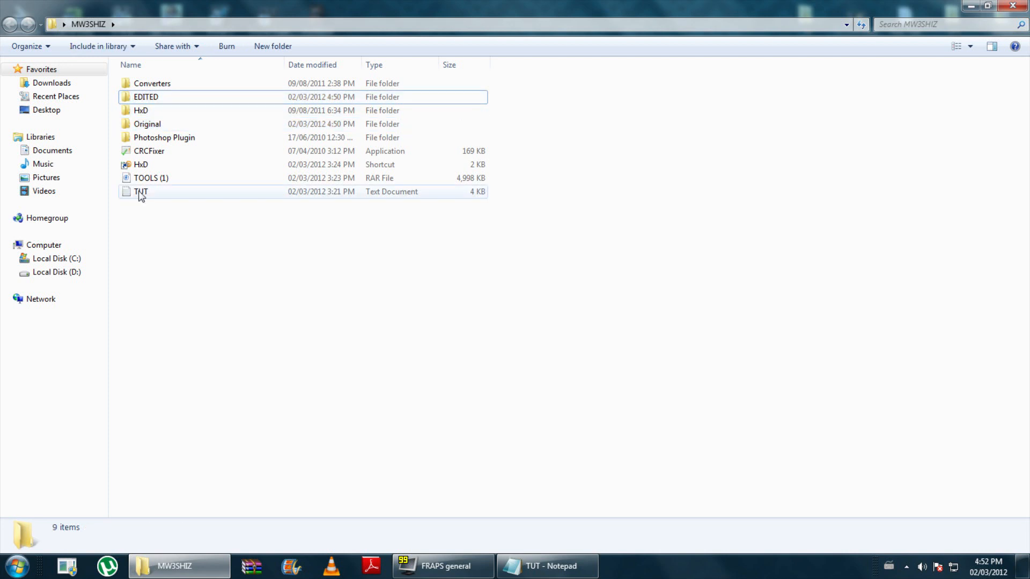
Launch the Photoshop_Plugins_8.23.1101.1715 installer from the Photoshop Plugin folder, then cancel the setup and return to MW3SHIZ.
{"action": "double_click", "coordinate": [154, 138]}
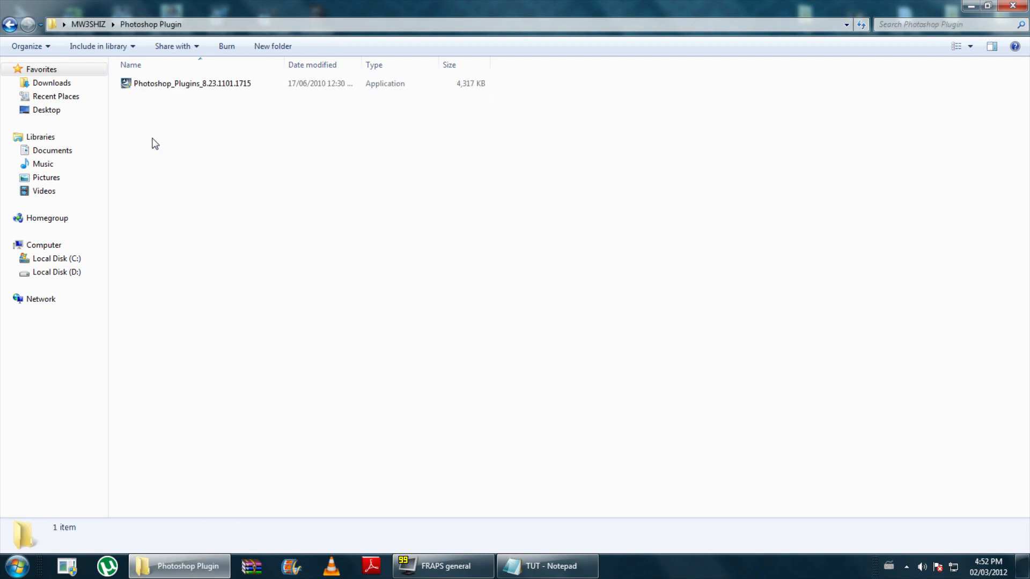
{"action": "double_click", "coordinate": [174, 86]}
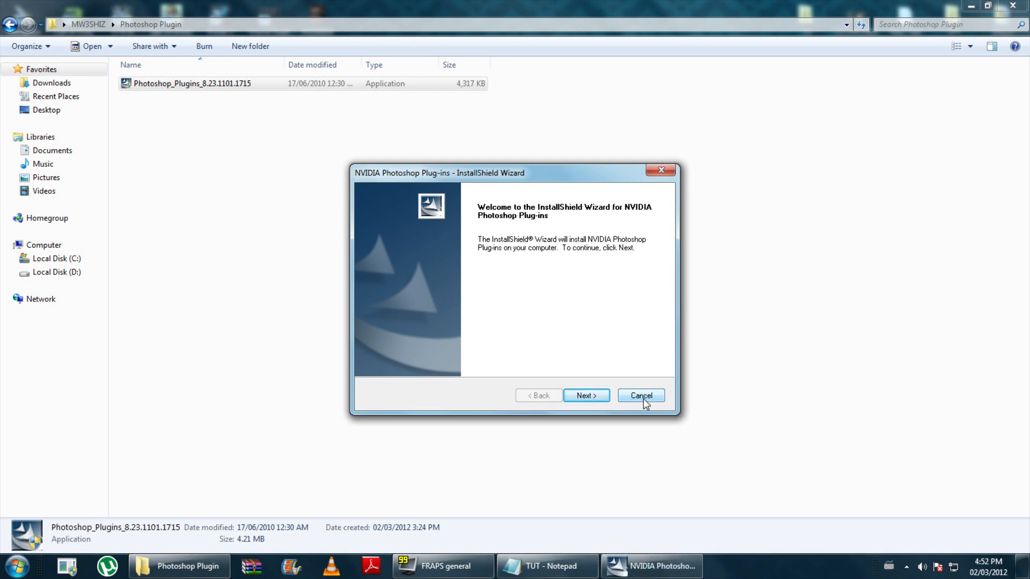
{"action": "left_click", "coordinate": [642, 397]}
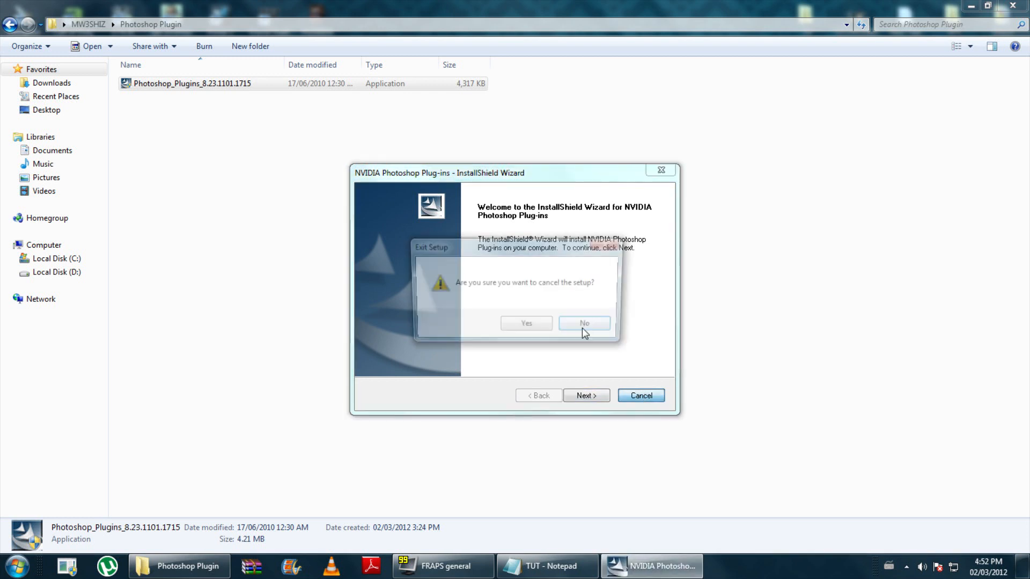
{"action": "left_click", "coordinate": [523, 326]}
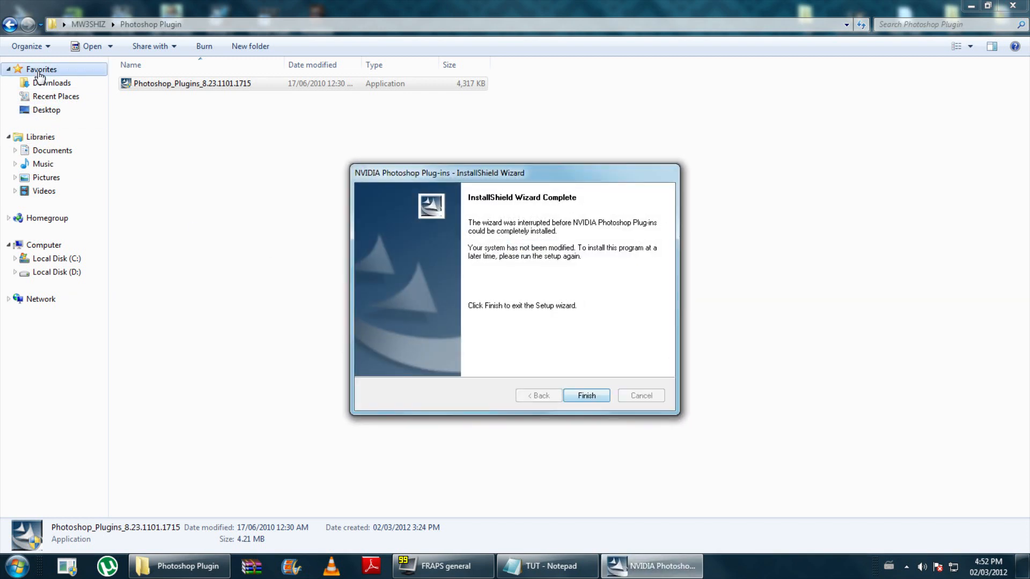
{"action": "left_click", "coordinate": [586, 395]}
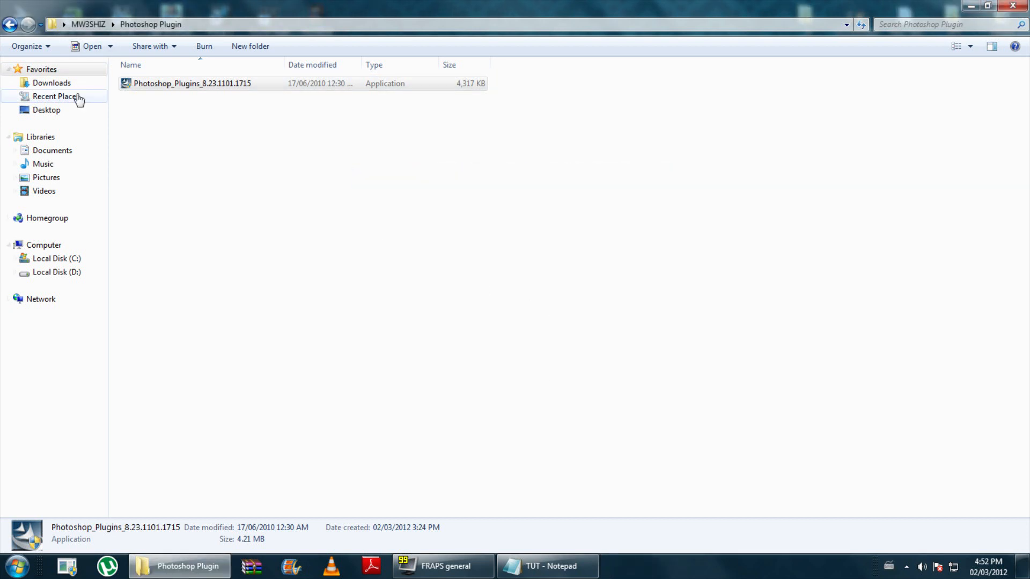
{"action": "left_click", "coordinate": [8, 27]}
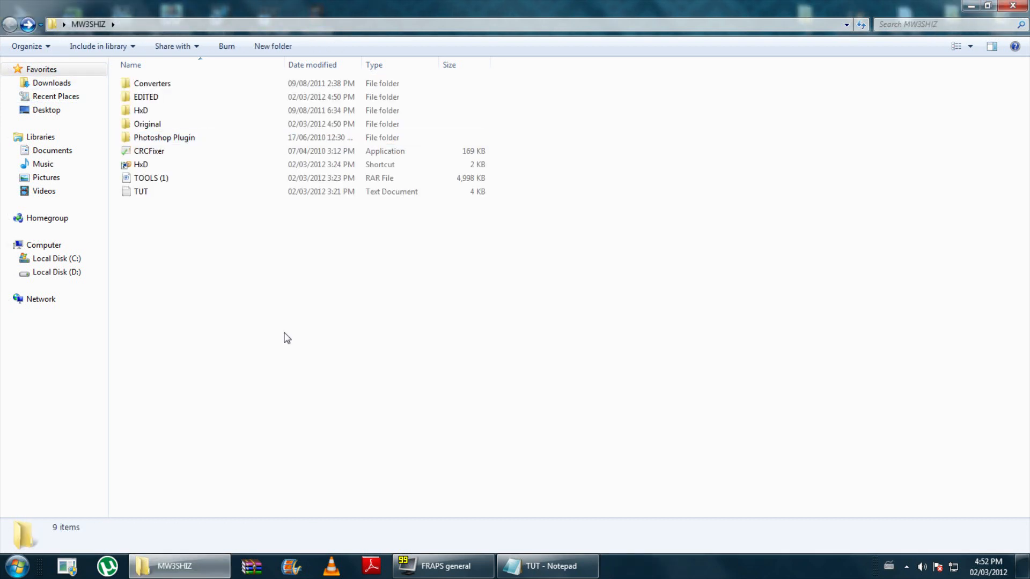
Bring up the TUT notes in Notepad and minimize the open windows to the desktop.
{"action": "left_click", "coordinate": [547, 566]}
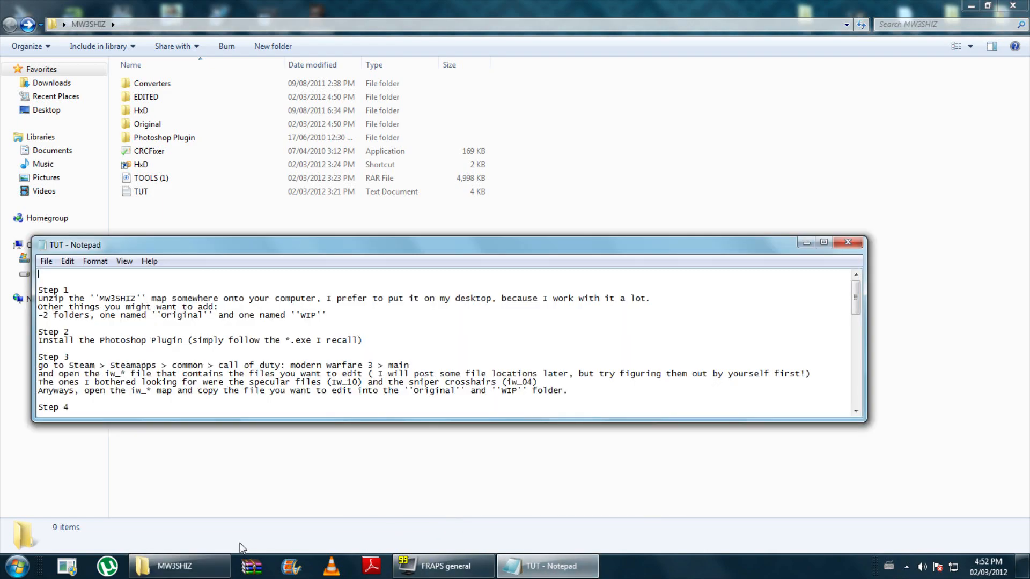
{"action": "left_click", "coordinate": [971, 6]}
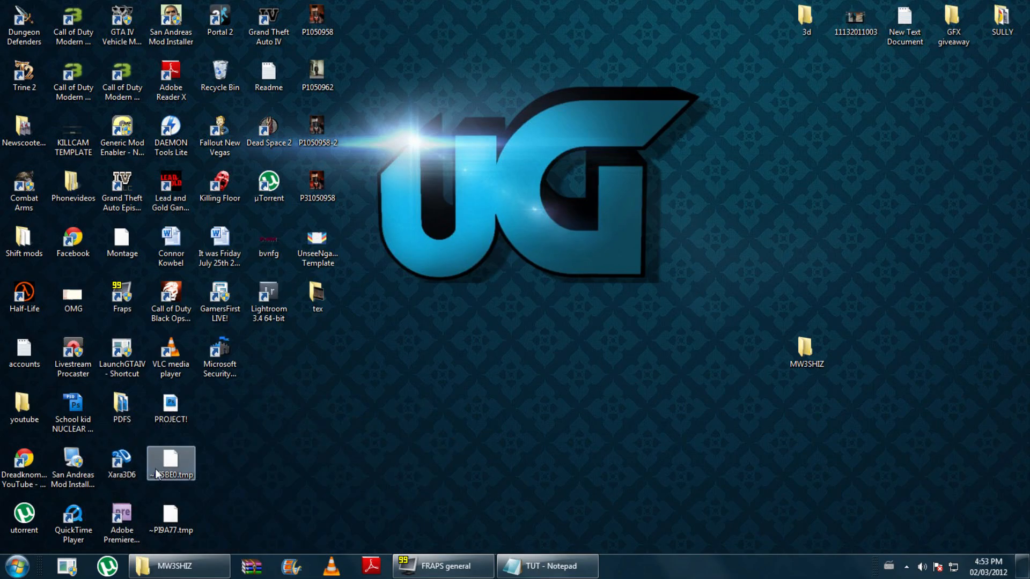
Open Computer in Windows Explorer and close the Program Compatibility window.
{"action": "left_click", "coordinate": [27, 571]}
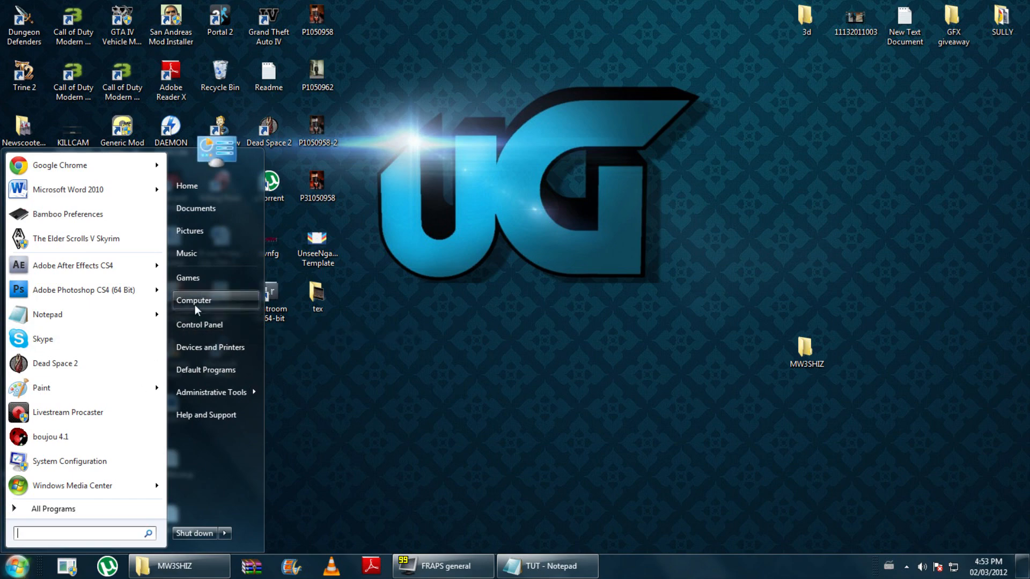
{"action": "left_click", "coordinate": [194, 305]}
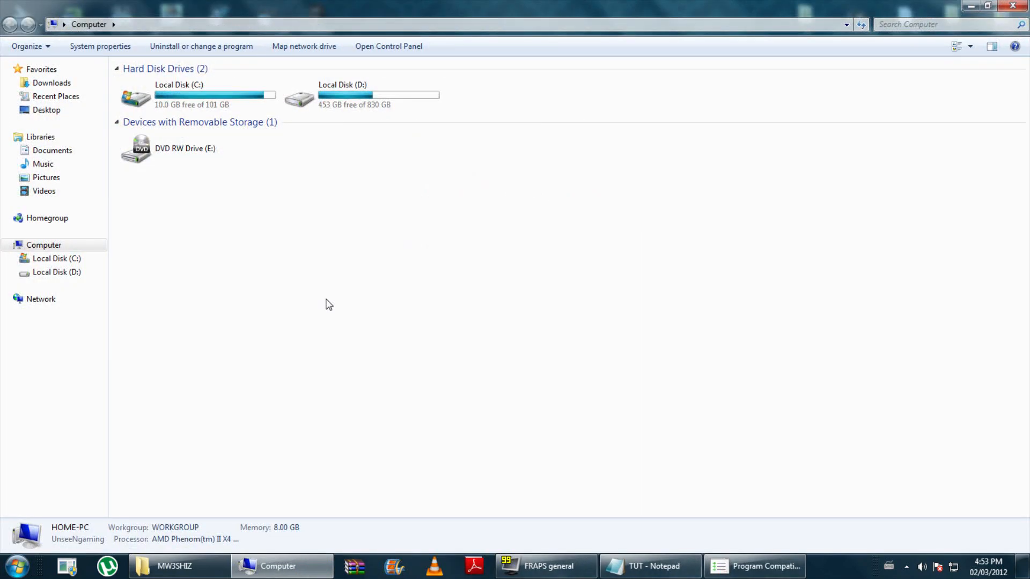
{"action": "right_click", "coordinate": [754, 566]}
{"action": "left_click", "coordinate": [741, 536]}
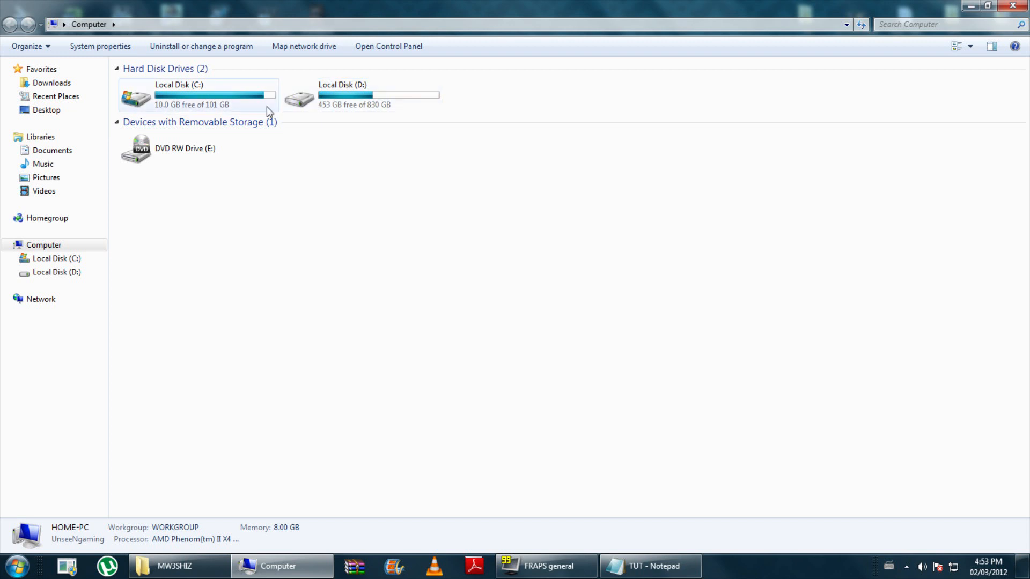
Navigate on Local Disk (D:) to the folder Steam\steamapps\common\call of duty modern warfare 3\main.
{"action": "double_click", "coordinate": [339, 88]}
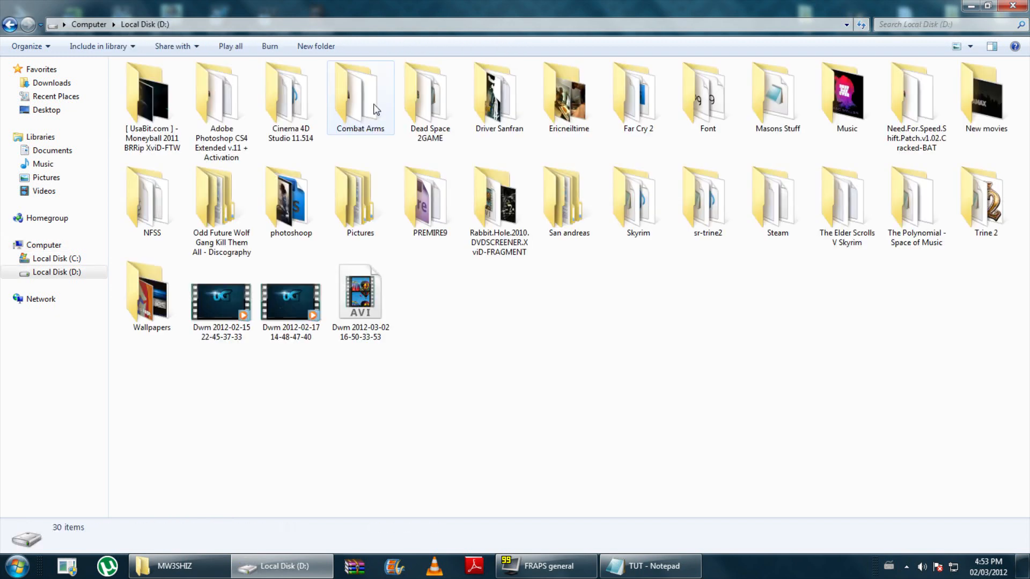
{"action": "double_click", "coordinate": [753, 236]}
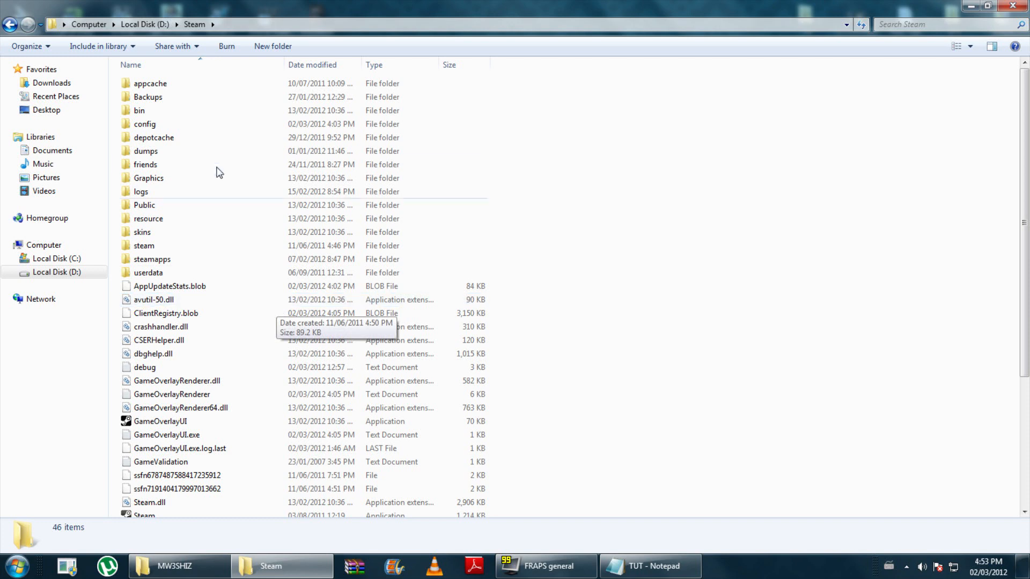
{"action": "scroll", "coordinate": [287, 271], "scroll_direction": "down", "scroll_amount": 5}
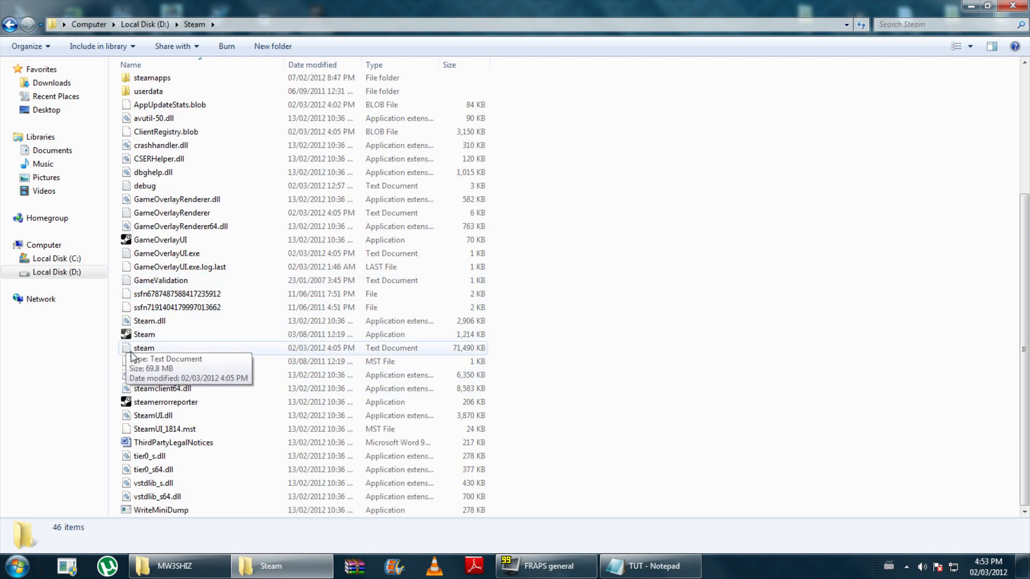
{"action": "scroll", "coordinate": [160, 339], "scroll_direction": "up", "scroll_amount": 5}
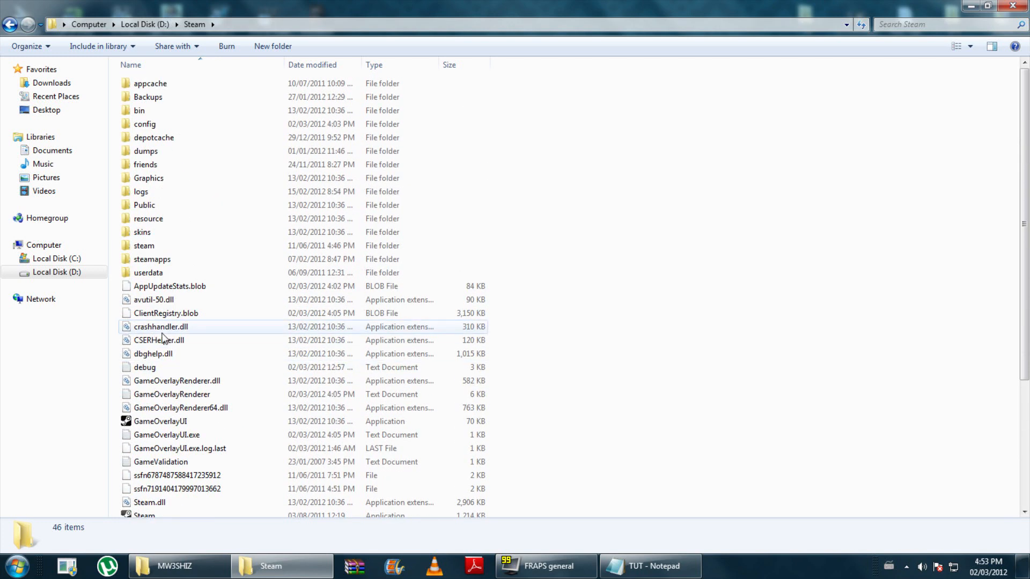
{"action": "double_click", "coordinate": [162, 261]}
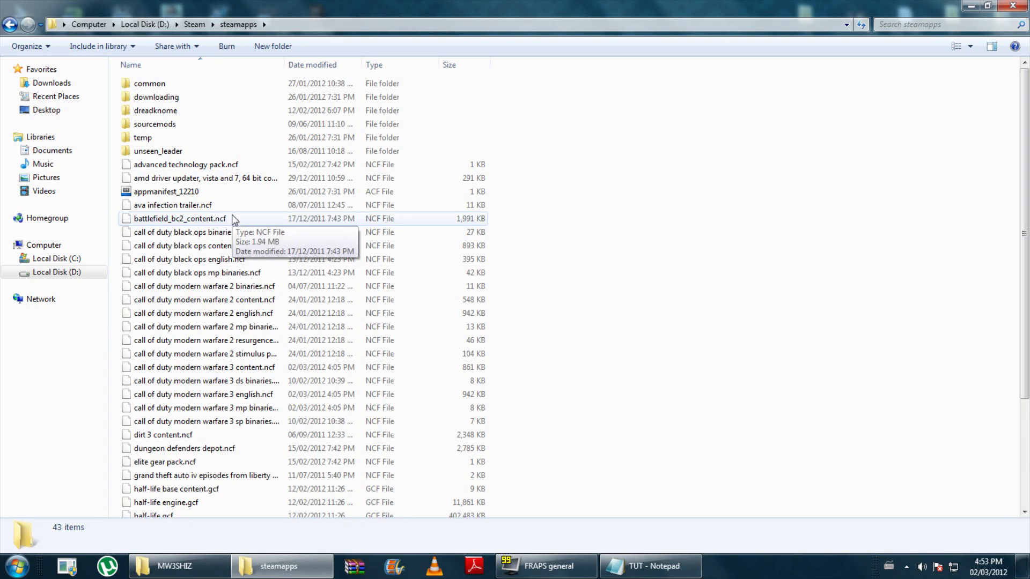
{"action": "double_click", "coordinate": [160, 86]}
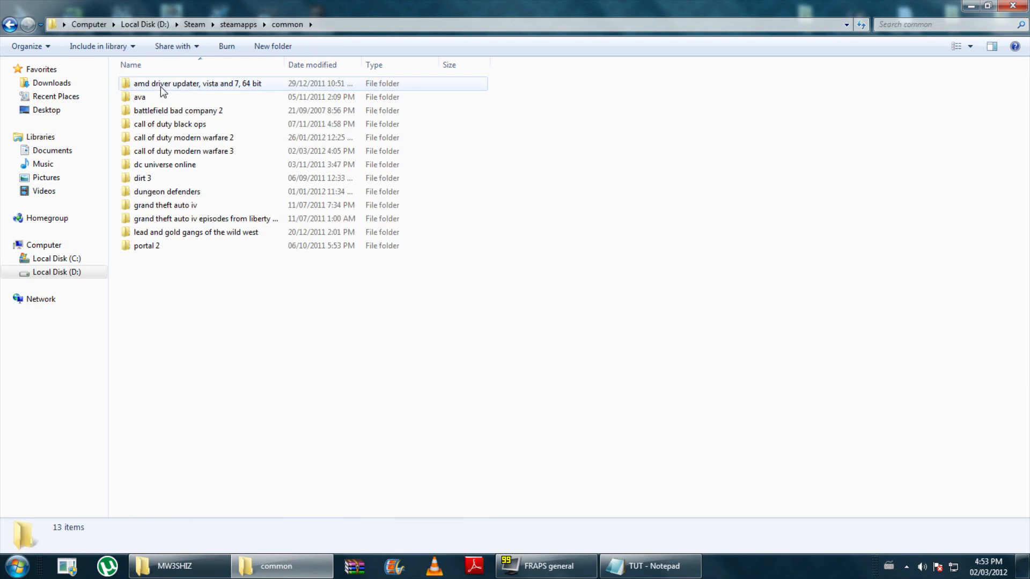
{"action": "double_click", "coordinate": [173, 153]}
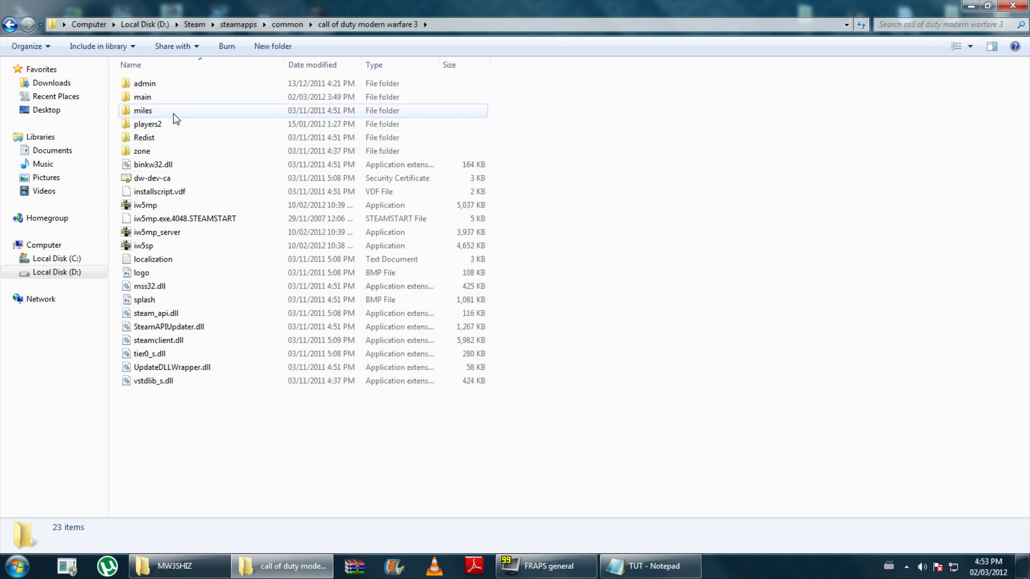
{"action": "left_click", "coordinate": [154, 98]}
{"action": "double_click", "coordinate": [154, 99]}
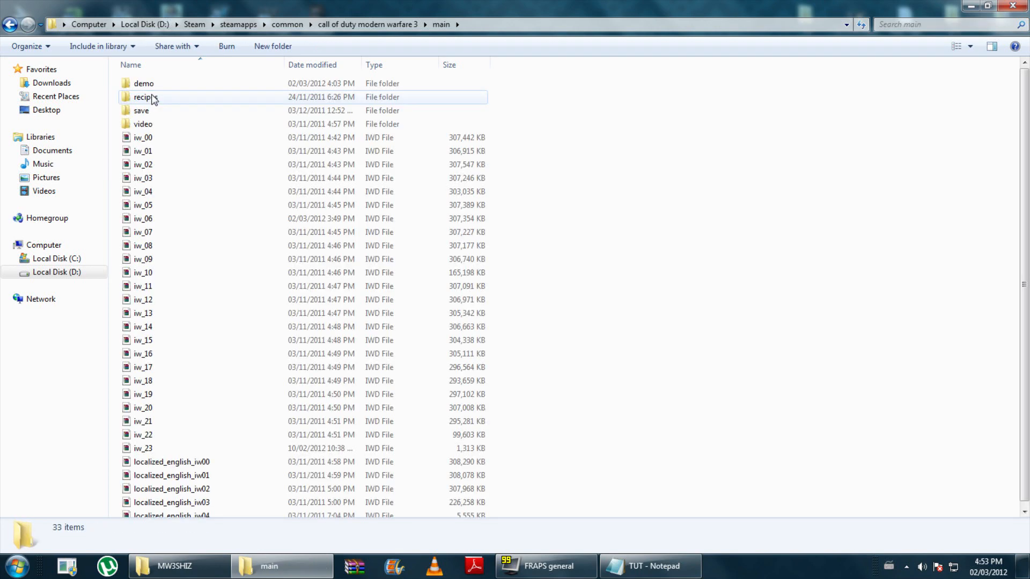
Open the iw_06 archive from the main folder in WinRAR and dismiss the licence purchase notice.
{"action": "scroll", "coordinate": [421, 280], "scroll_direction": "down", "scroll_amount": 1}
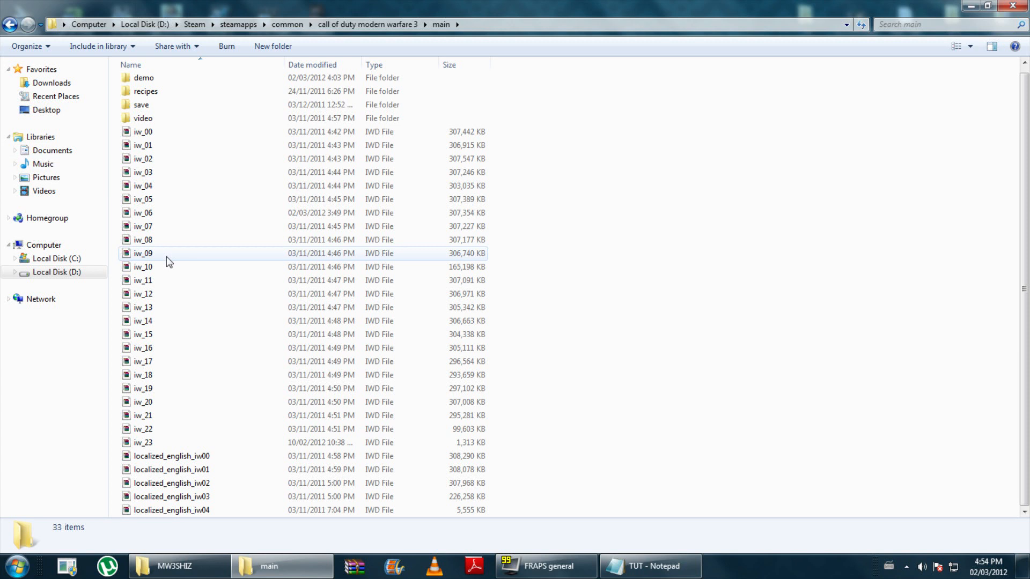
{"action": "mouse_move", "coordinate": [166, 257]}
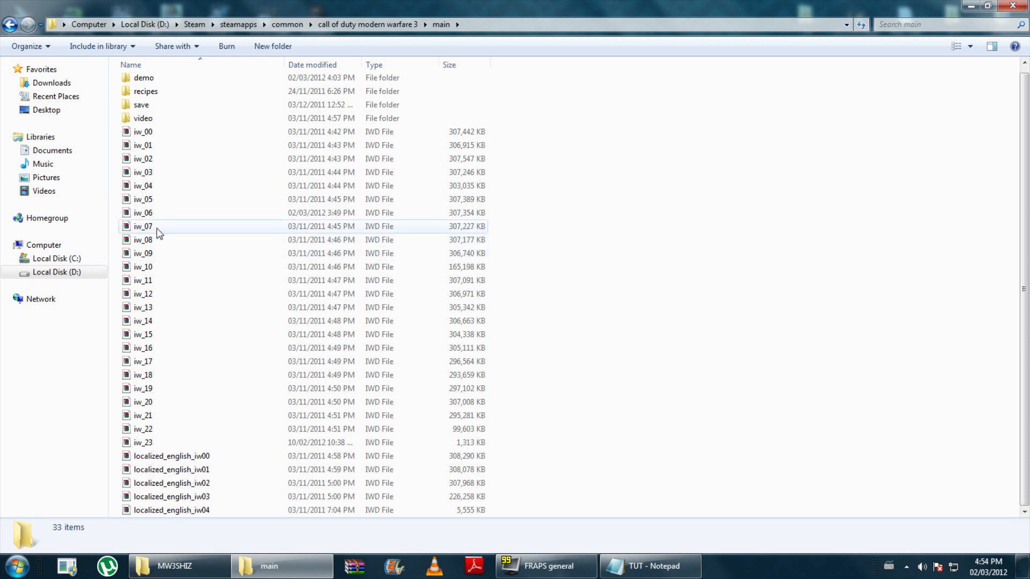
{"action": "mouse_move", "coordinate": [158, 230]}
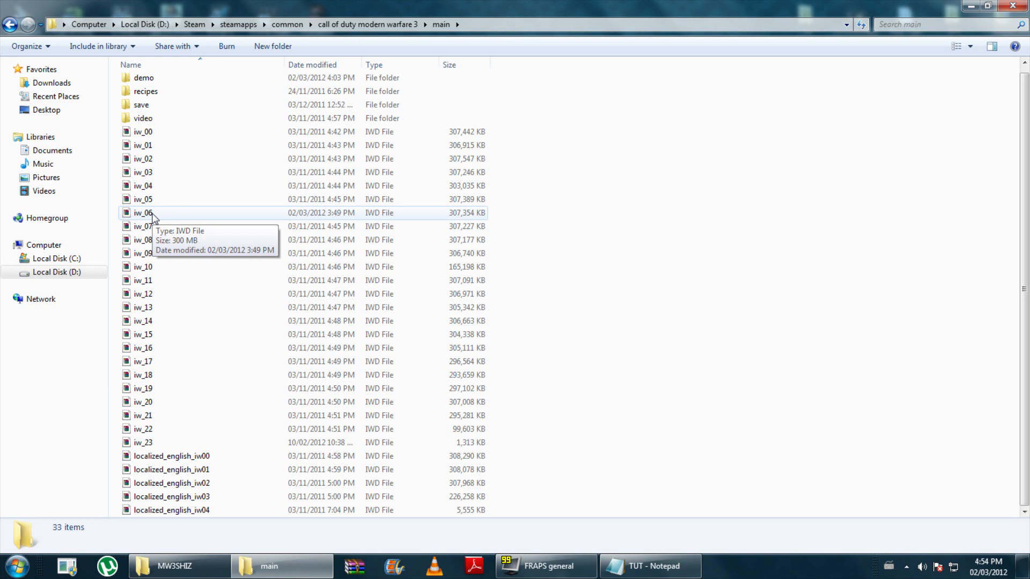
{"action": "right_click", "coordinate": [153, 214]}
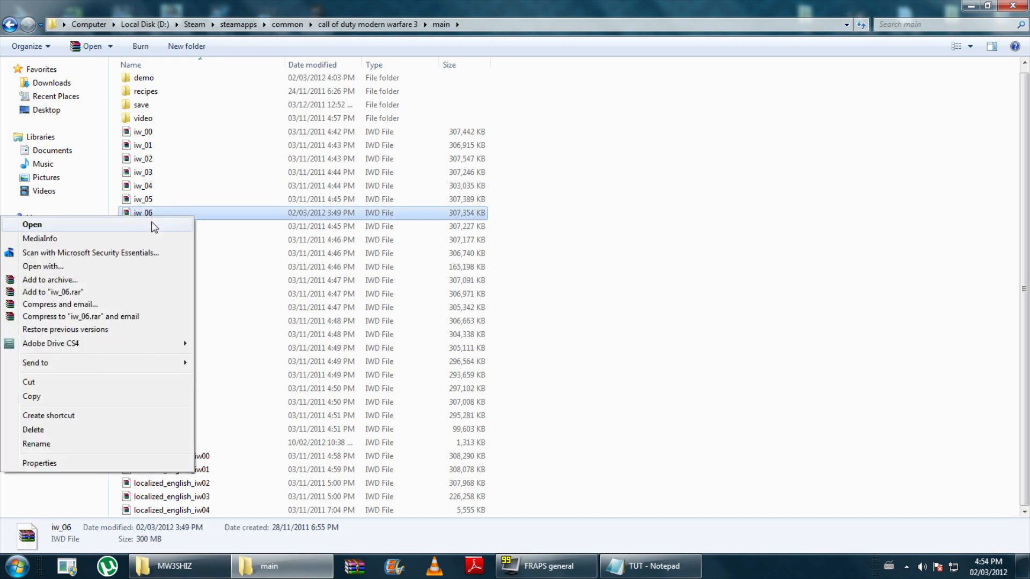
{"action": "left_click", "coordinate": [152, 225]}
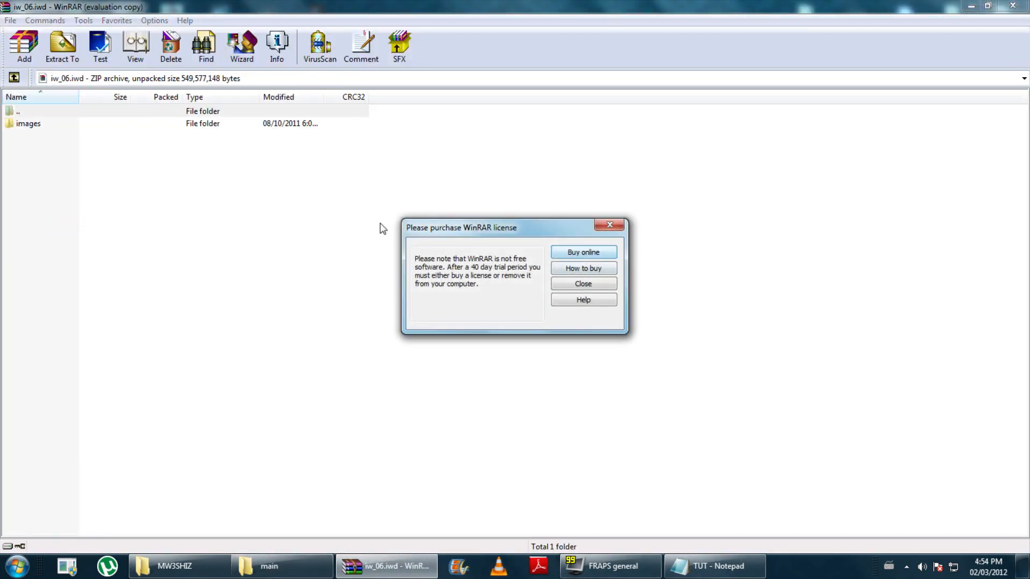
{"action": "left_click", "coordinate": [590, 281]}
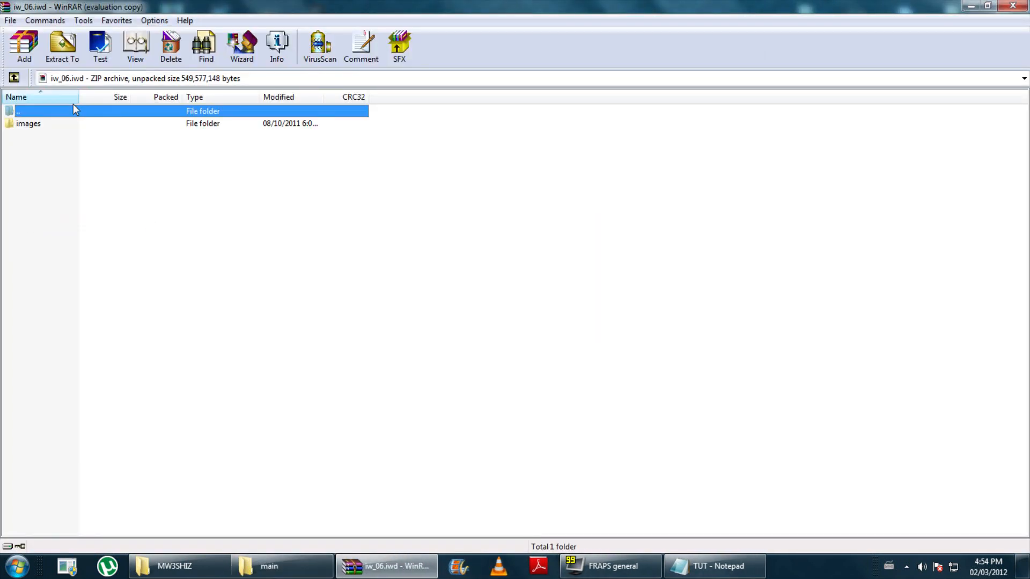
Open the archive's images folder and select the weapon_1887_iw5_col.iwi texture file.
{"action": "double_click", "coordinate": [30, 123]}
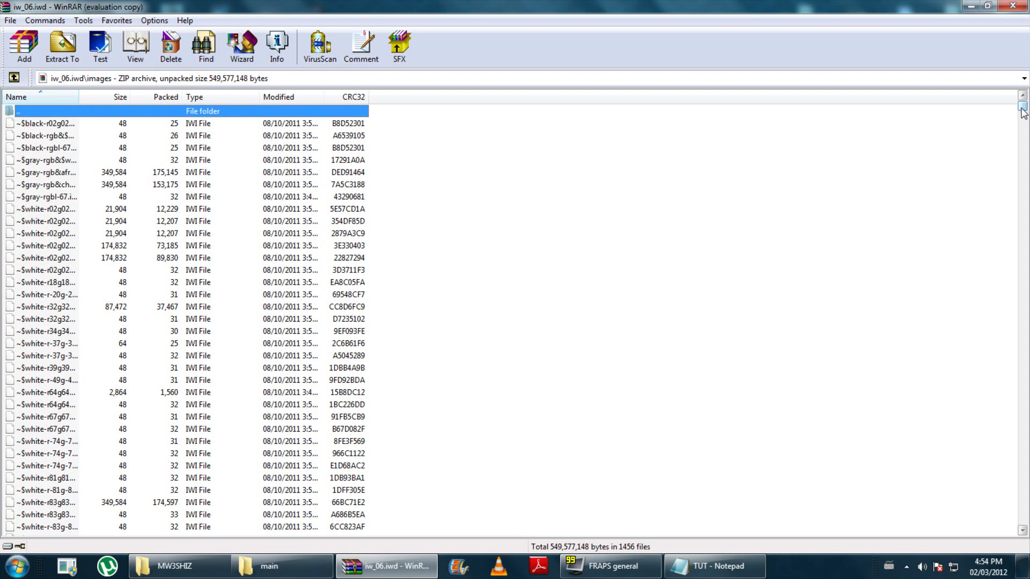
{"action": "left_click_drag", "start_coordinate": [1022, 110], "coordinate": [1014, 331]}
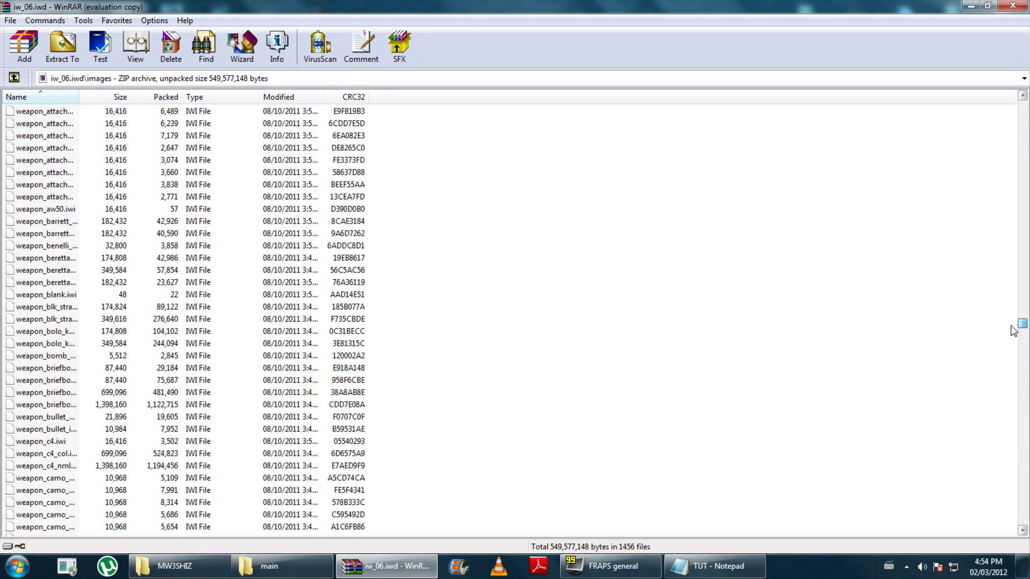
{"action": "scroll", "coordinate": [137, 447], "scroll_direction": "down", "scroll_amount": 5}
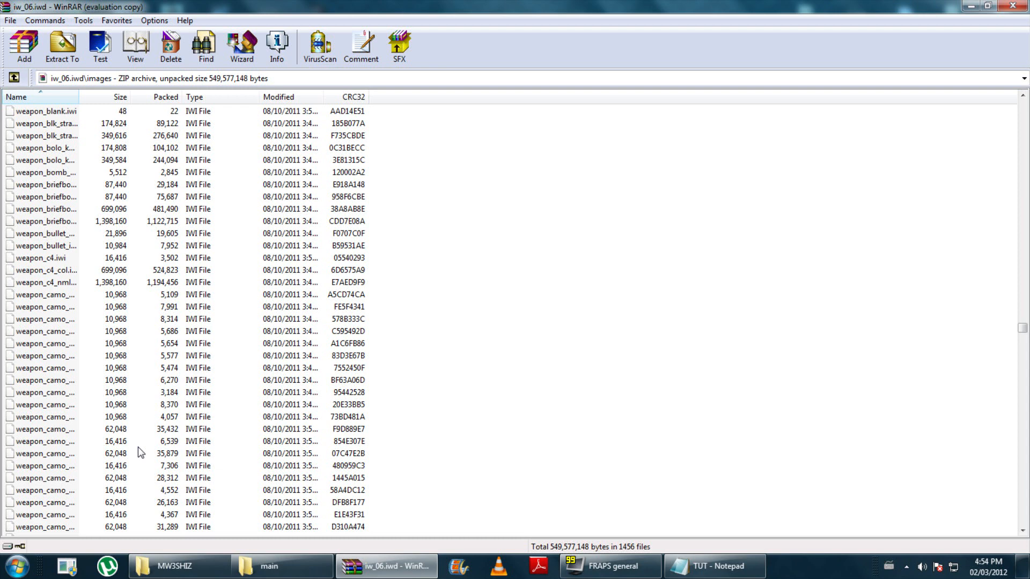
{"action": "left_click", "coordinate": [50, 408]}
{"action": "scroll", "coordinate": [51, 413], "scroll_direction": "up", "scroll_amount": 8}
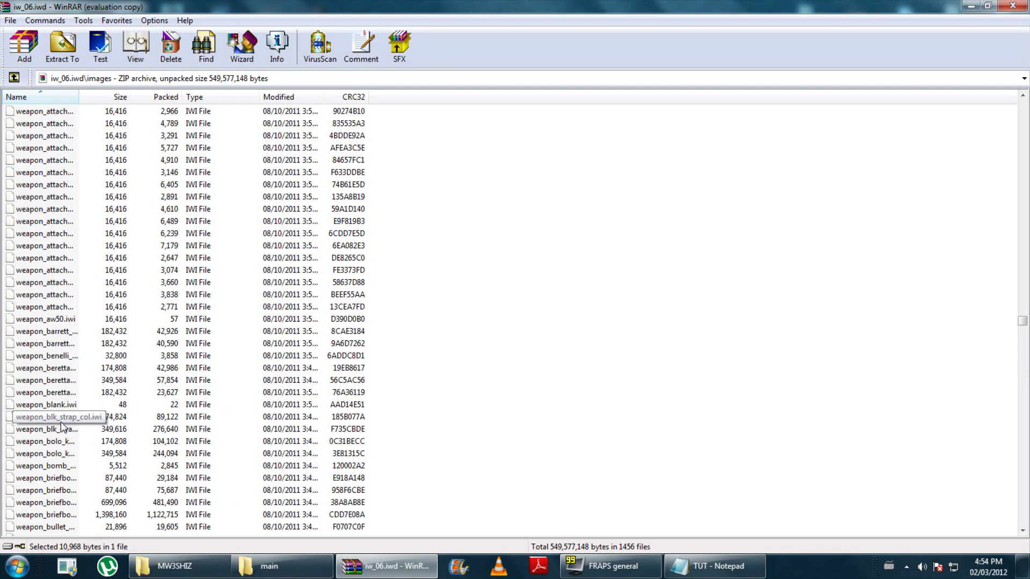
{"action": "scroll", "coordinate": [83, 304], "scroll_direction": "up", "scroll_amount": 5}
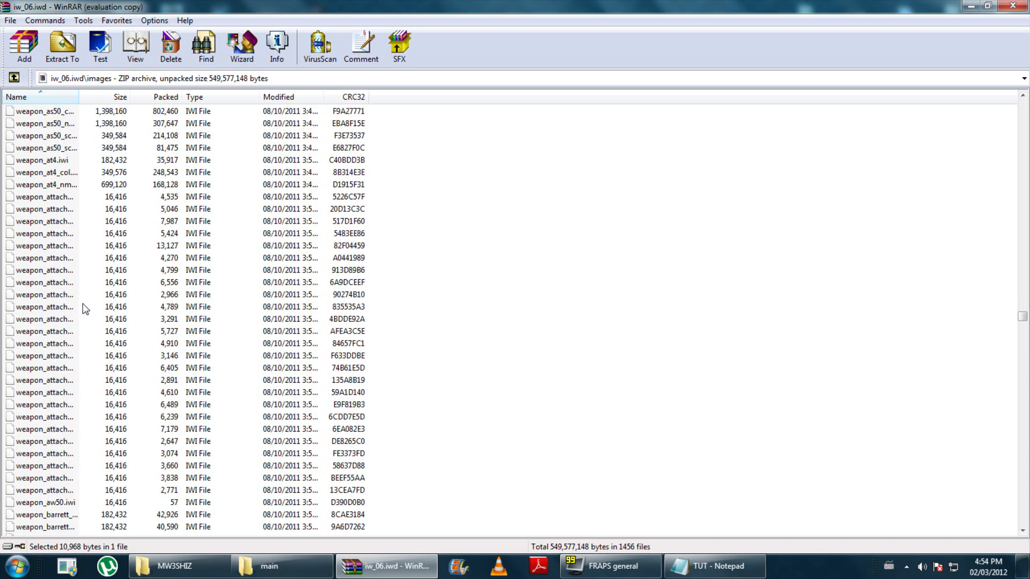
{"action": "scroll", "coordinate": [83, 304], "scroll_direction": "up", "scroll_amount": 3}
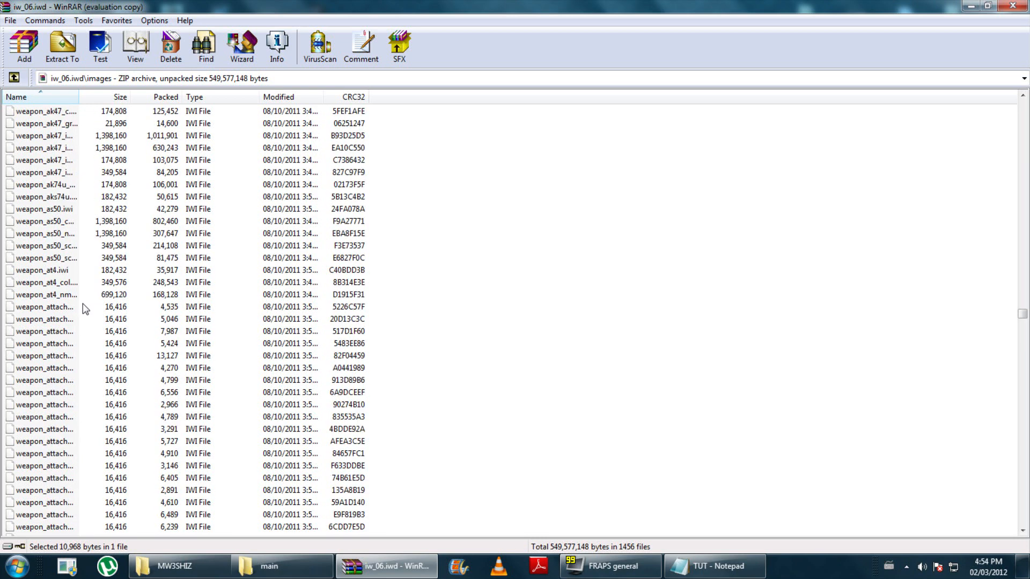
{"action": "scroll", "coordinate": [83, 304], "scroll_direction": "up", "scroll_amount": 5}
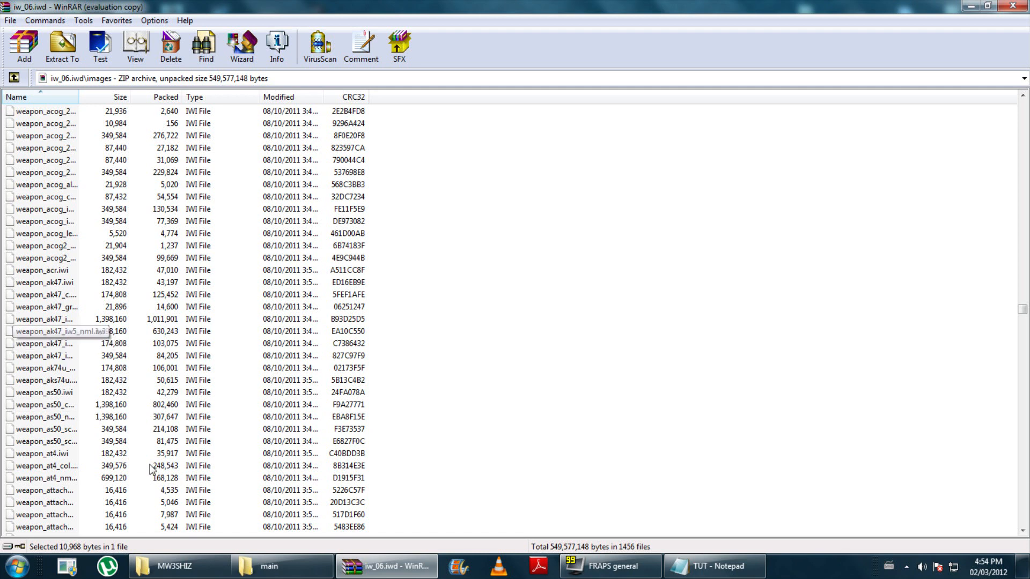
{"action": "scroll", "coordinate": [113, 411], "scroll_direction": "up", "scroll_amount": 7}
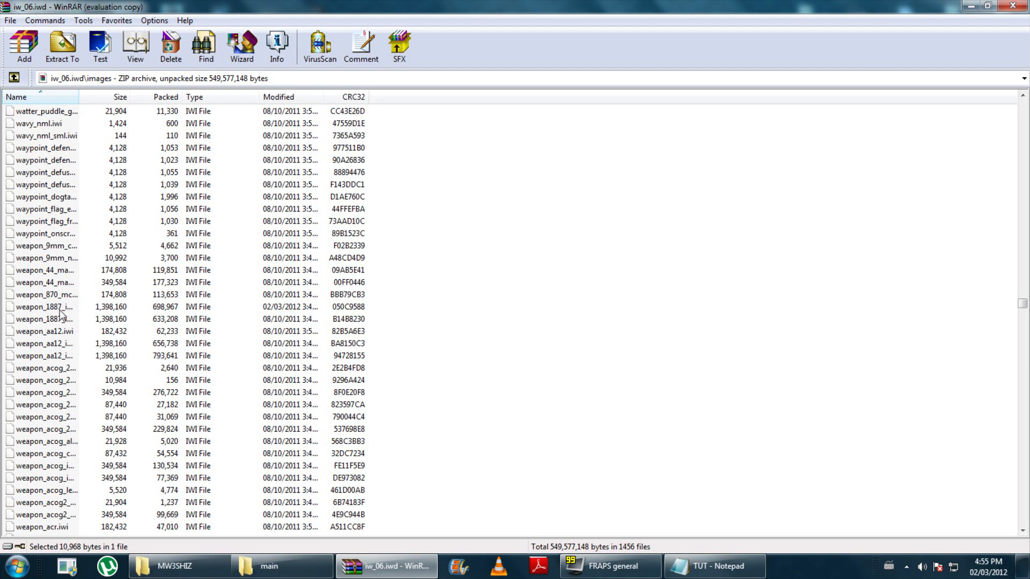
{"action": "left_click", "coordinate": [62, 308]}
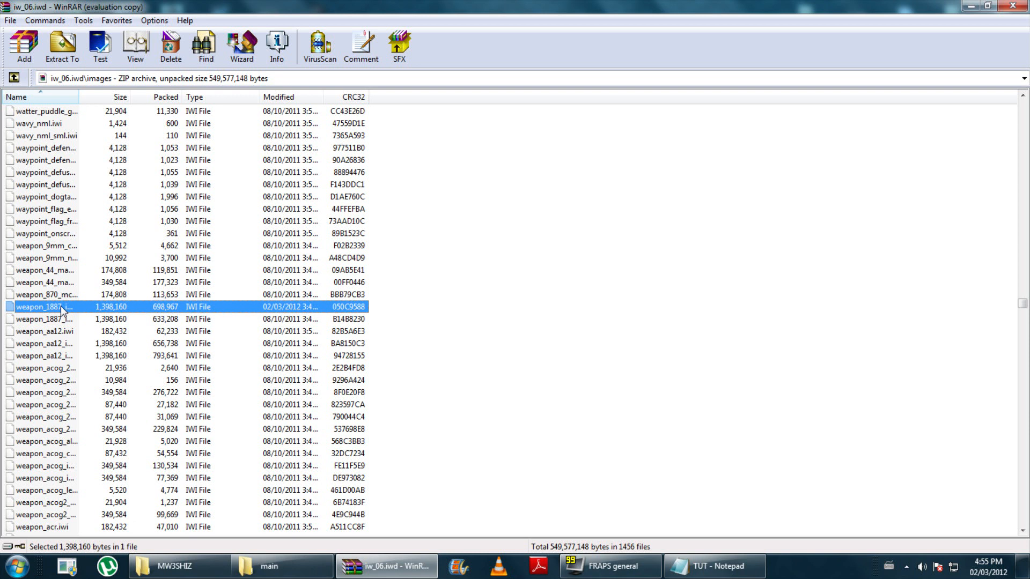
{"action": "left_click", "coordinate": [436, 306]}
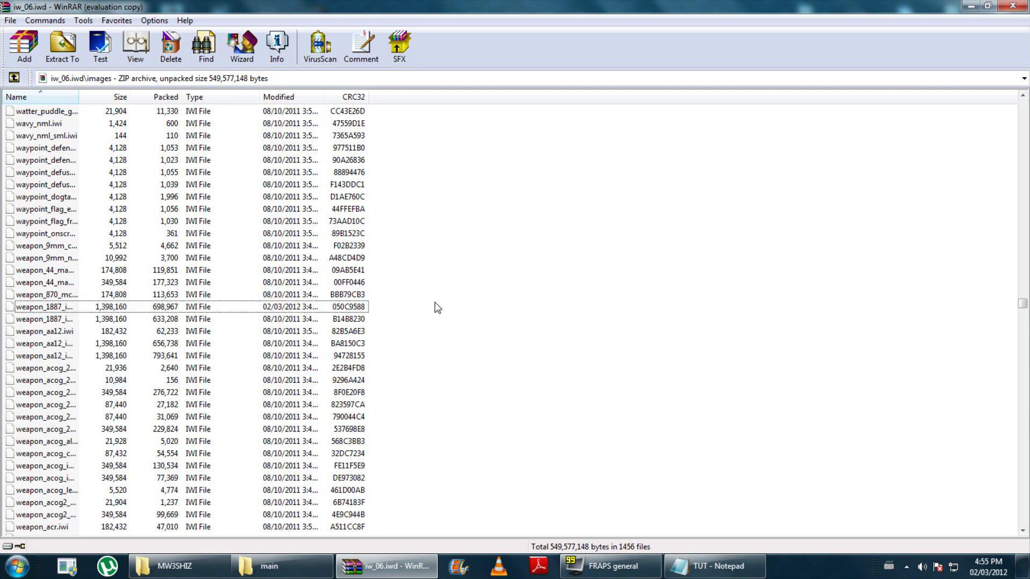
{"action": "left_click", "coordinate": [77, 310]}
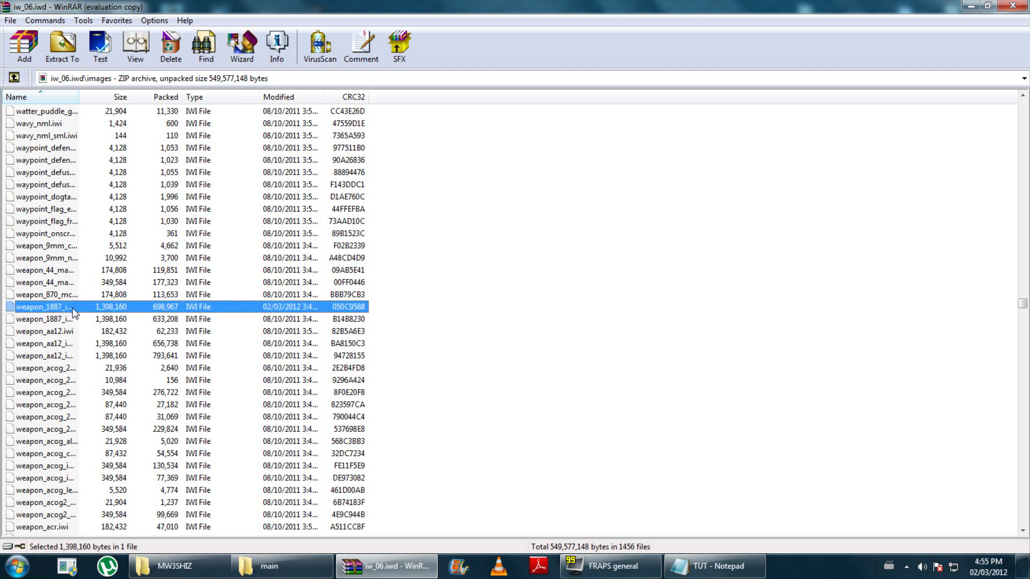
Extract the selected weapon_1887 texture to the Original folder inside MW3SHIZ on the desktop.
{"action": "left_click", "coordinate": [60, 50]}
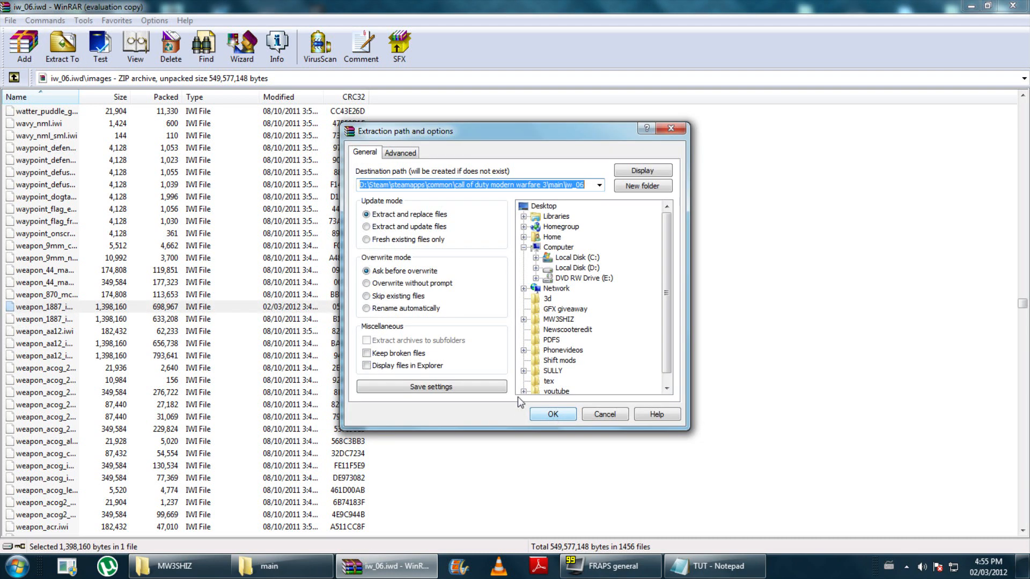
{"action": "left_click_drag", "start_coordinate": [669, 237], "coordinate": [665, 247]}
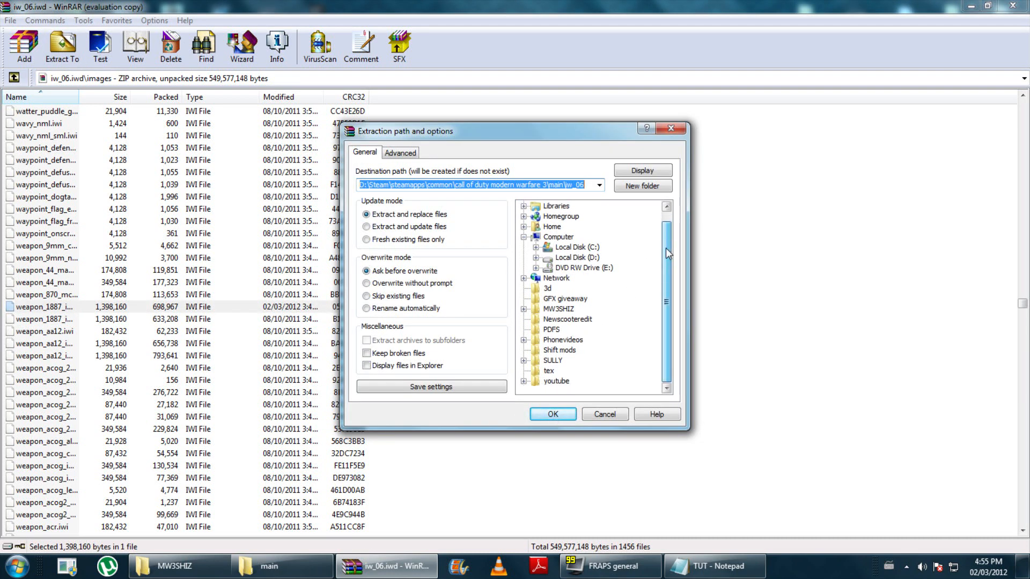
{"action": "left_click", "coordinate": [559, 310]}
{"action": "left_click", "coordinate": [523, 309]}
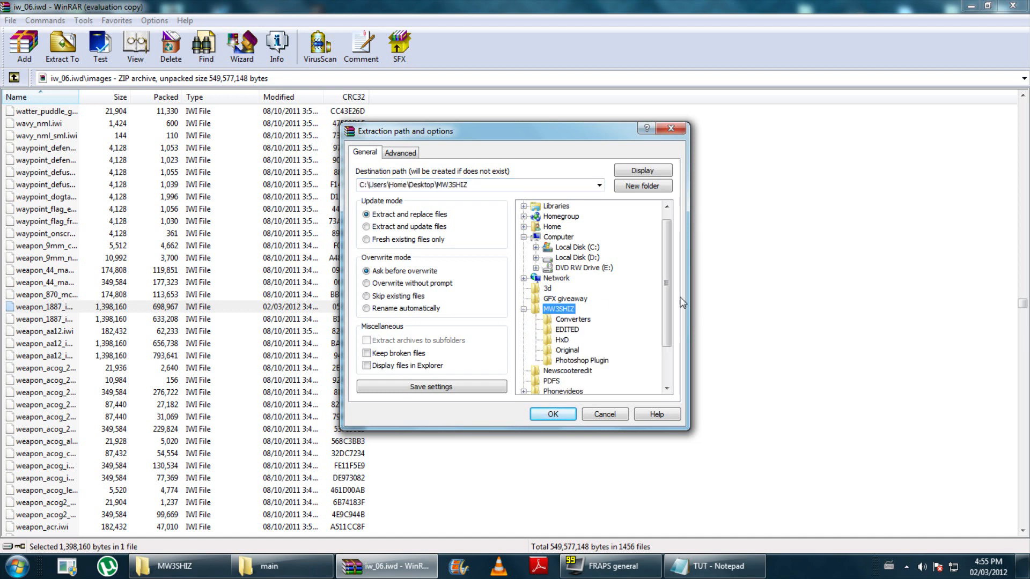
{"action": "scroll", "coordinate": [665, 308], "scroll_direction": "down", "scroll_amount": 2}
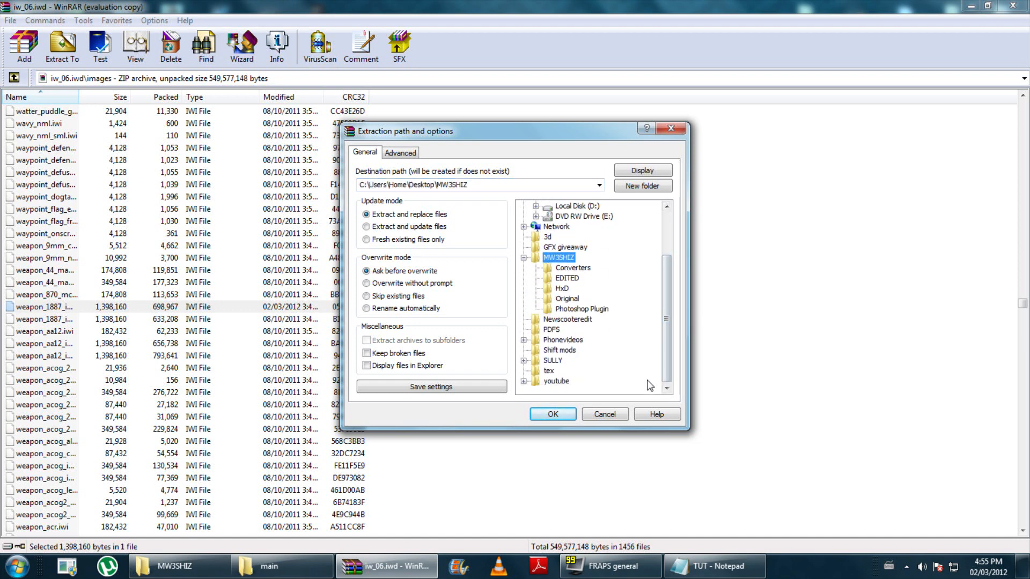
{"action": "left_click", "coordinate": [564, 300]}
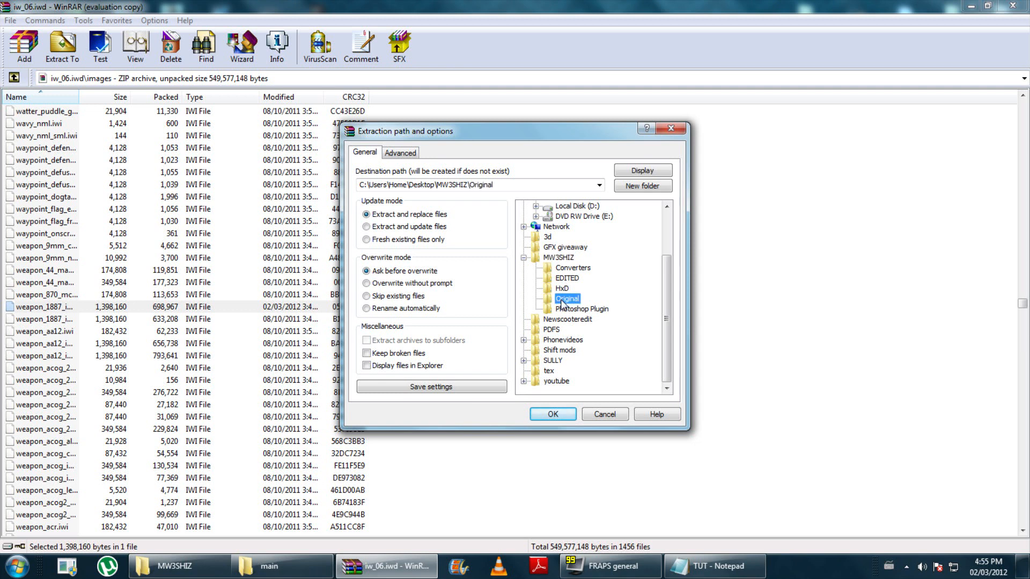
{"action": "left_click", "coordinate": [553, 415]}
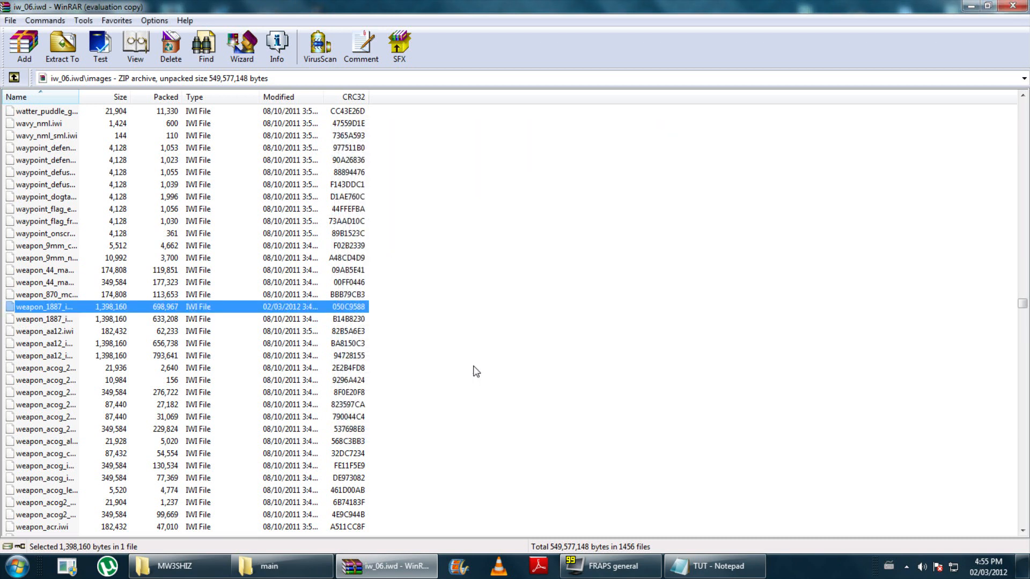
{"action": "left_click", "coordinate": [477, 371]}
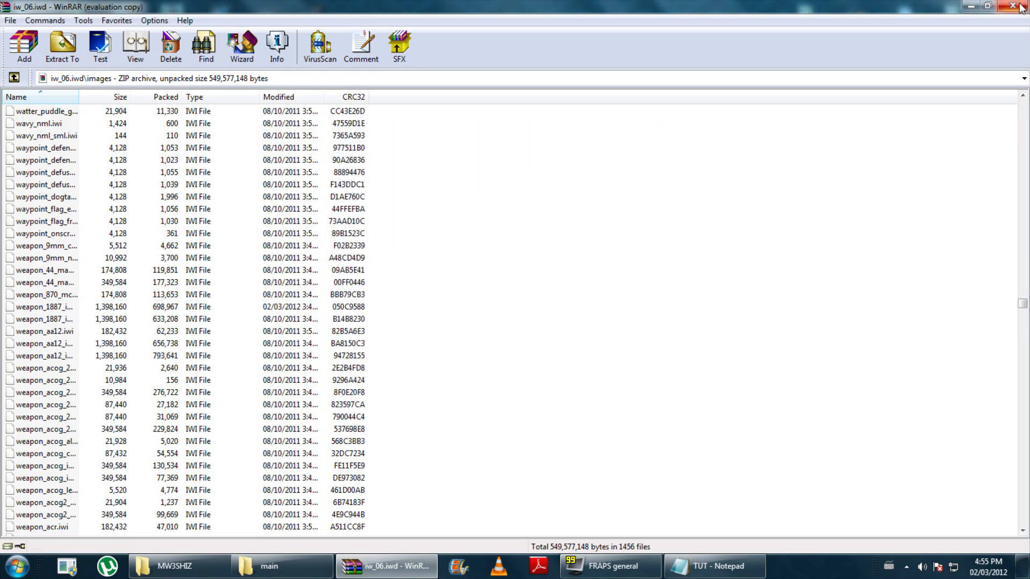
Minimize the WinRAR and main folder windows and open the Original folder inside the desktop's MW3SHIZ folder.
{"action": "left_click", "coordinate": [972, 7]}
{"action": "left_click", "coordinate": [973, 11]}
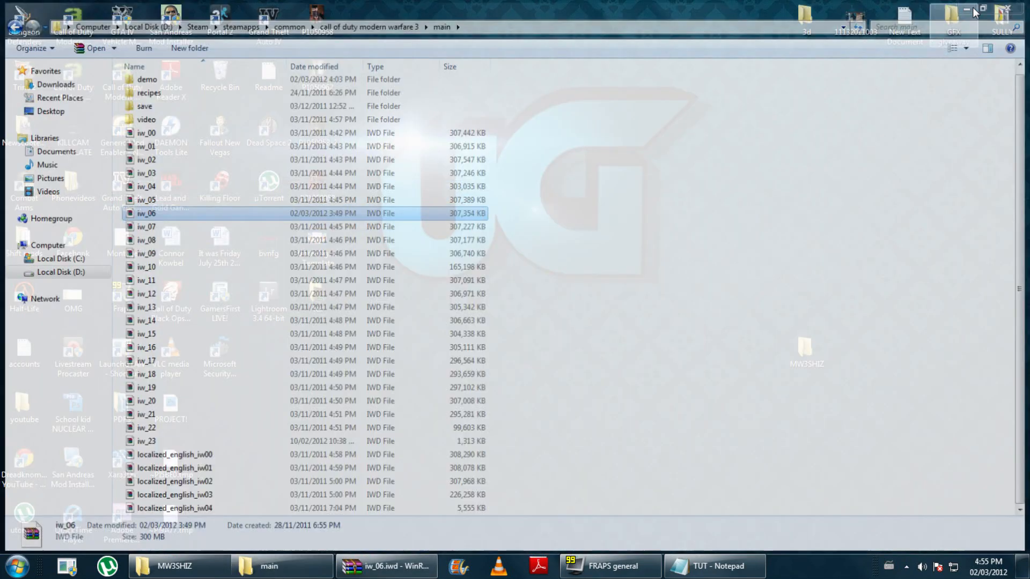
{"action": "double_click", "coordinate": [803, 358]}
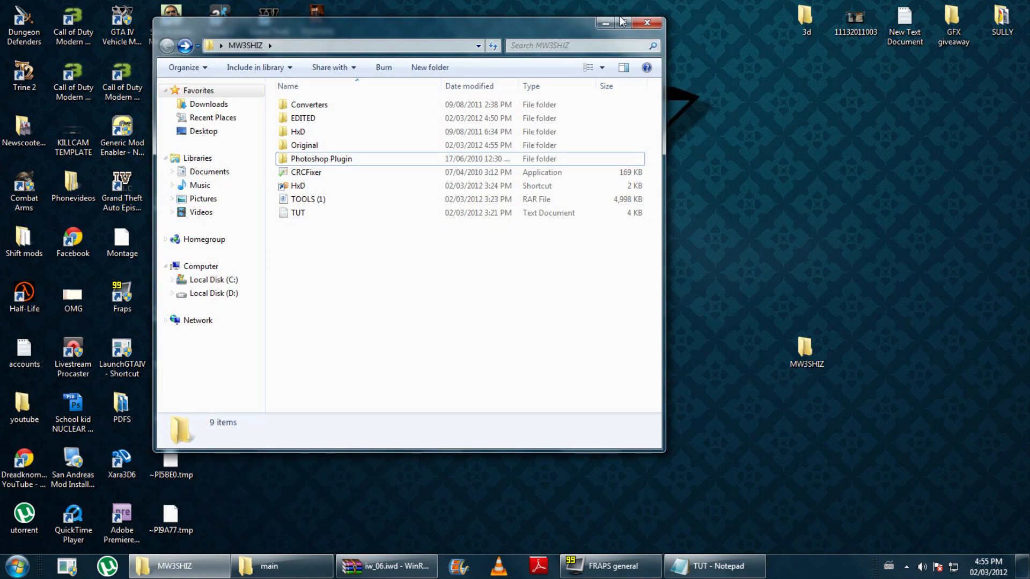
{"action": "left_click", "coordinate": [621, 23]}
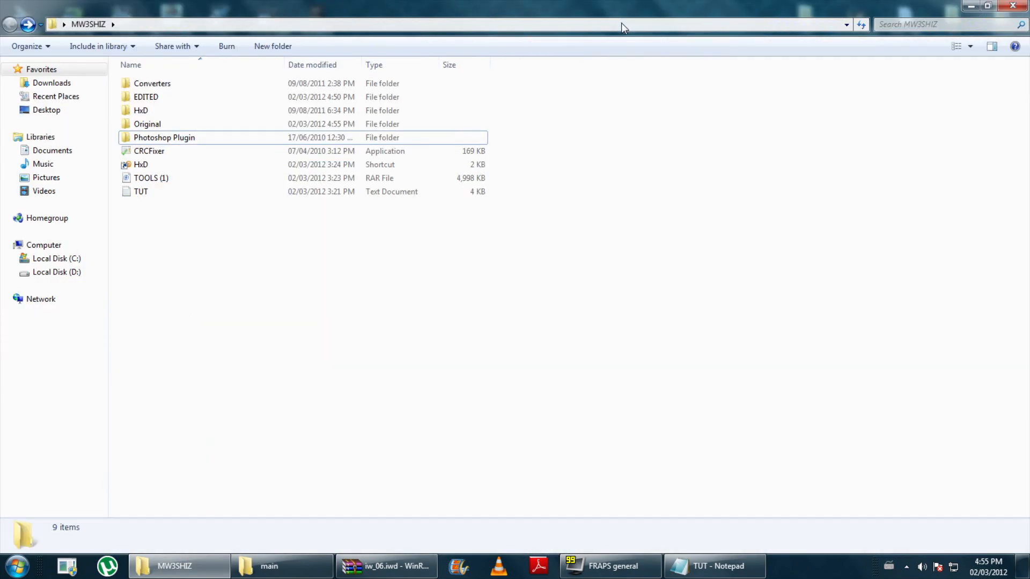
{"action": "double_click", "coordinate": [145, 126]}
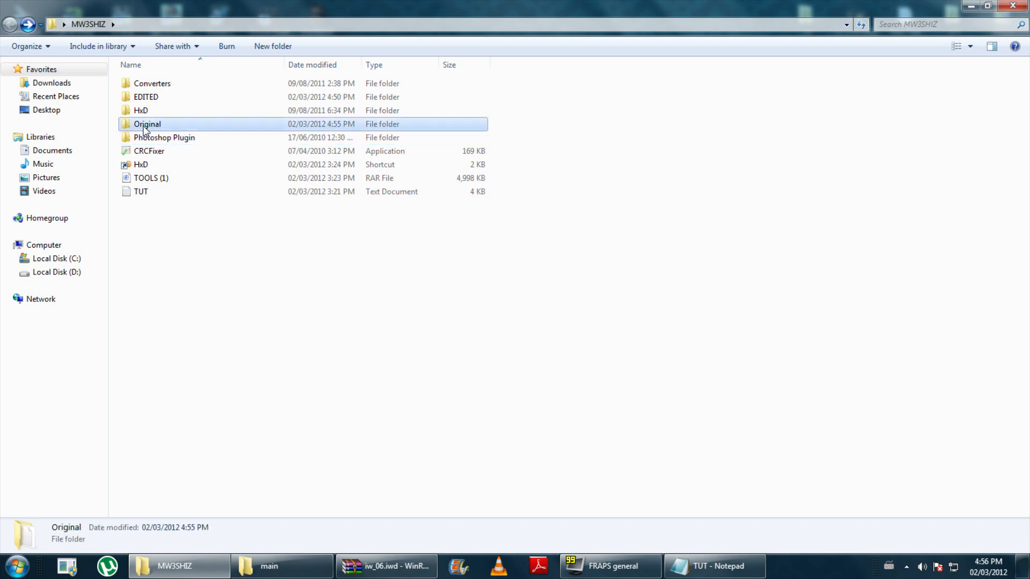
Place the Original folder window beside a second Explorer window showing MW3SHIZ\Converters.
{"action": "left_click", "coordinate": [988, 6]}
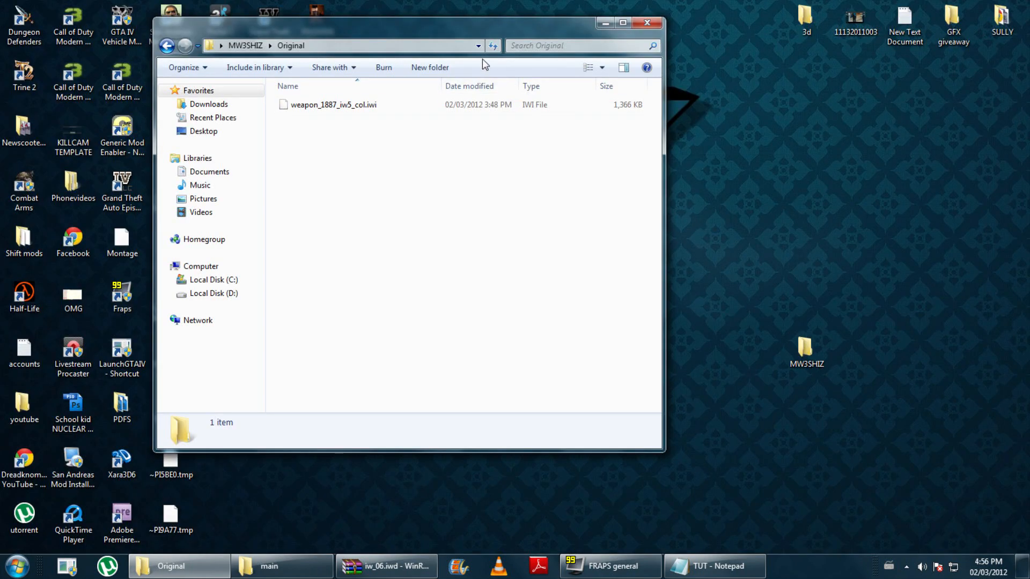
{"action": "left_click_drag", "start_coordinate": [496, 37], "coordinate": [339, 19]}
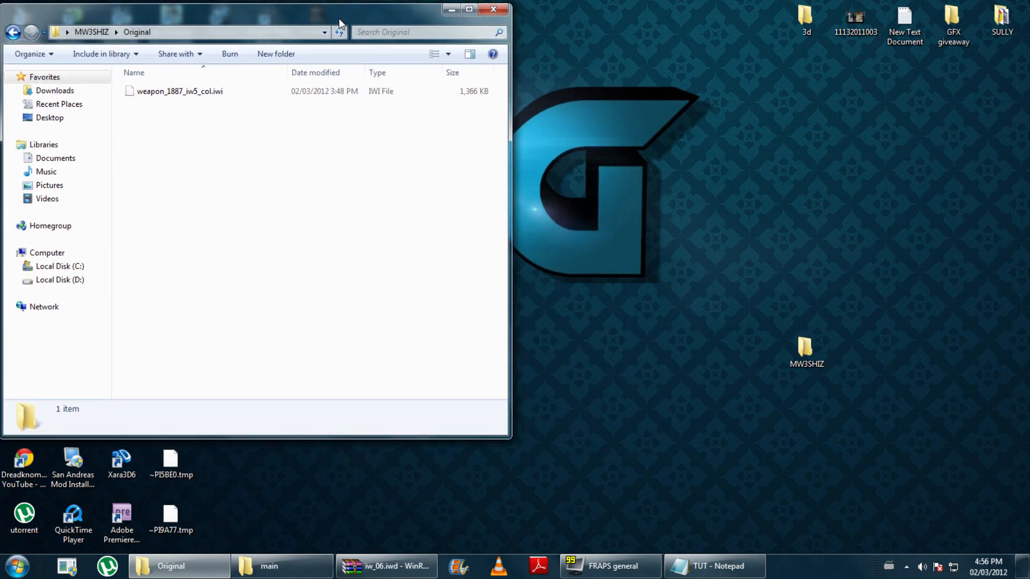
{"action": "double_click", "coordinate": [826, 355]}
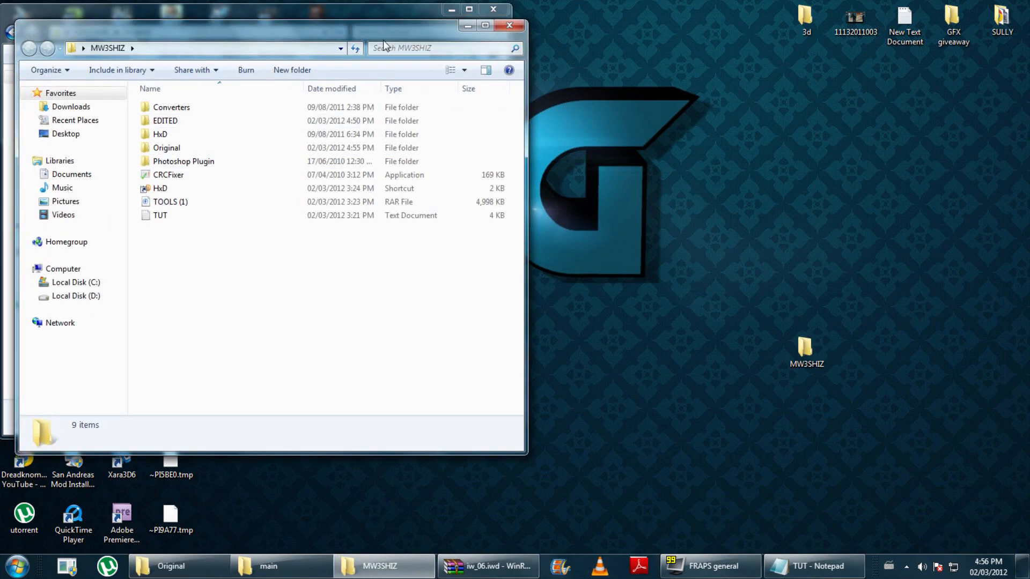
{"action": "left_click_drag", "start_coordinate": [397, 16], "coordinate": [880, 18]}
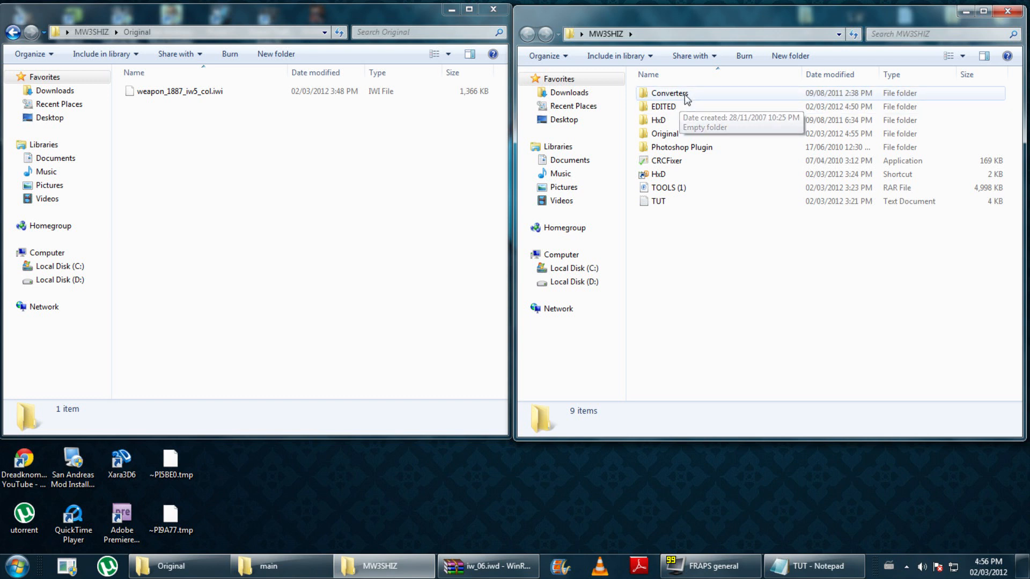
{"action": "double_click", "coordinate": [684, 94]}
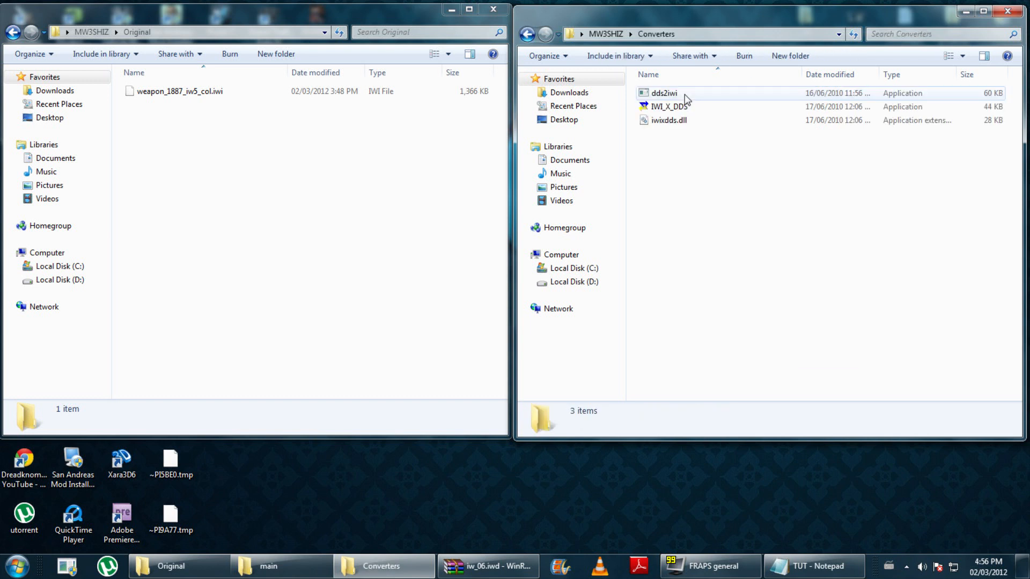
Convert weapon_1887_iw5_col.iwi to DDS with the IWI_X_DDS converter and close the texture preview.
{"action": "left_click", "coordinate": [169, 96]}
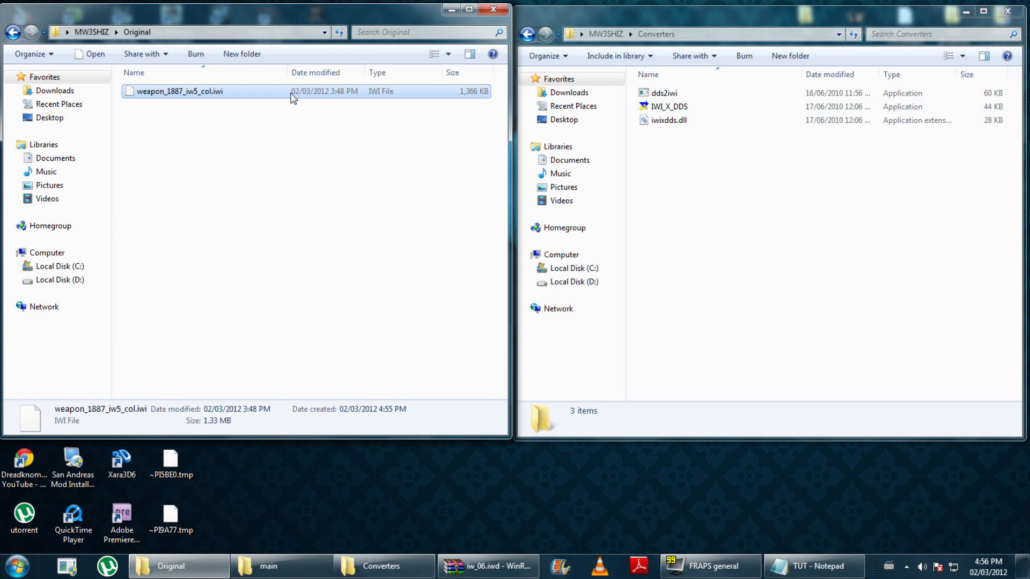
{"action": "left_click_drag", "start_coordinate": [293, 97], "coordinate": [682, 107]}
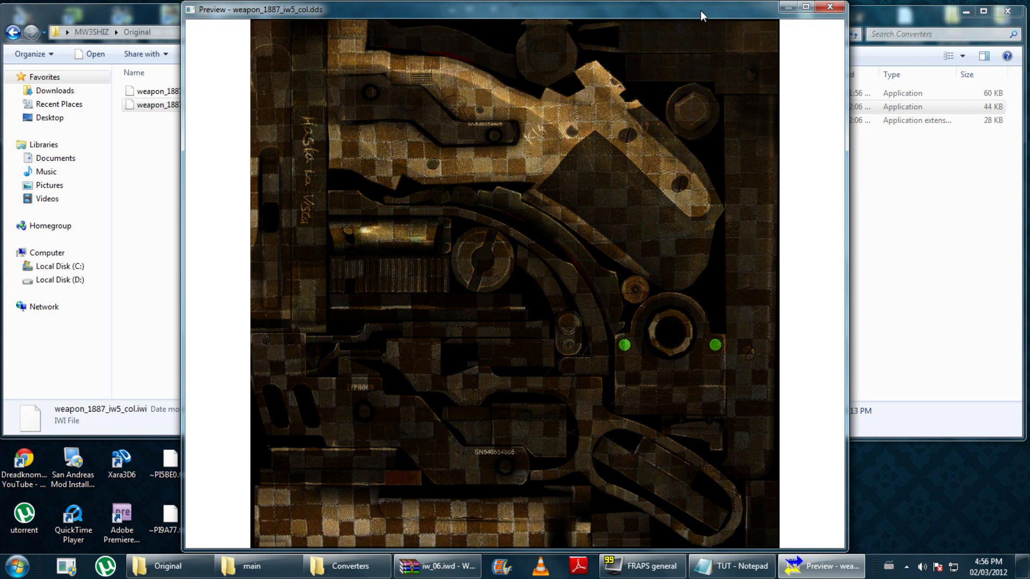
{"action": "left_click", "coordinate": [840, 10]}
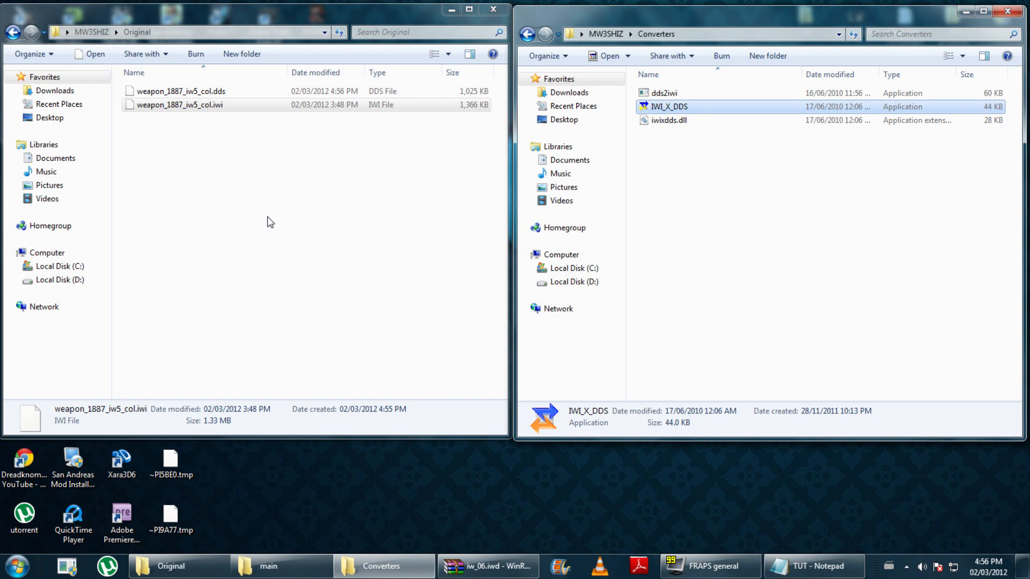
Close the Converters window and select weapon_1887_iw5_col.dds in the Original folder.
{"action": "left_click", "coordinate": [13, 32]}
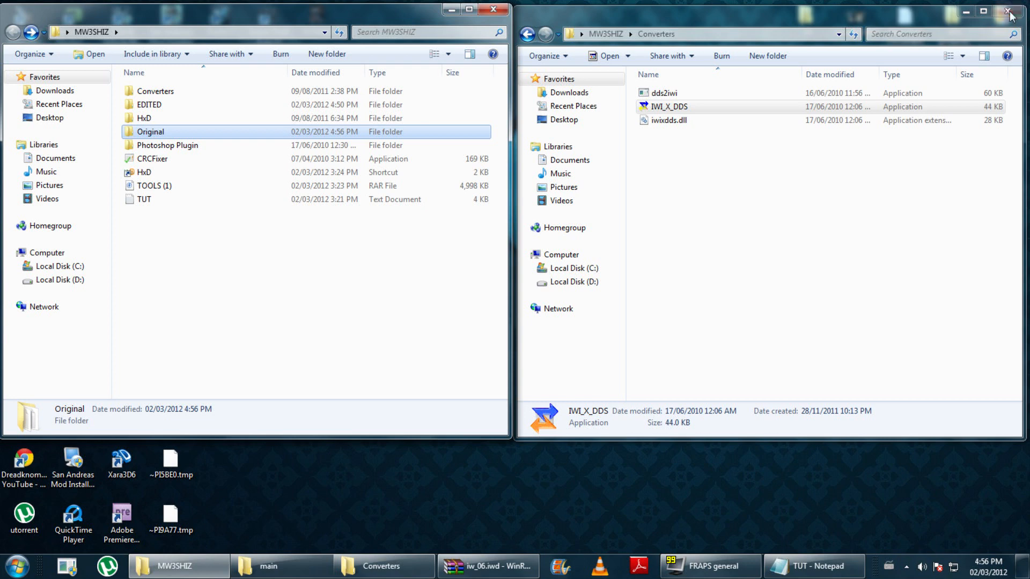
{"action": "left_click_drag", "start_coordinate": [870, 17], "coordinate": [824, 26]}
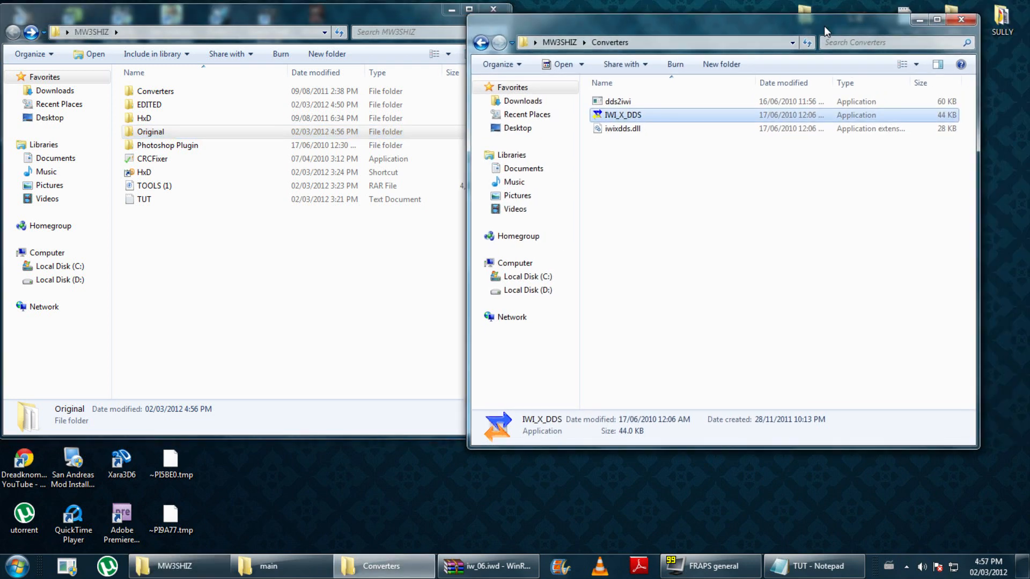
{"action": "left_click", "coordinate": [960, 19]}
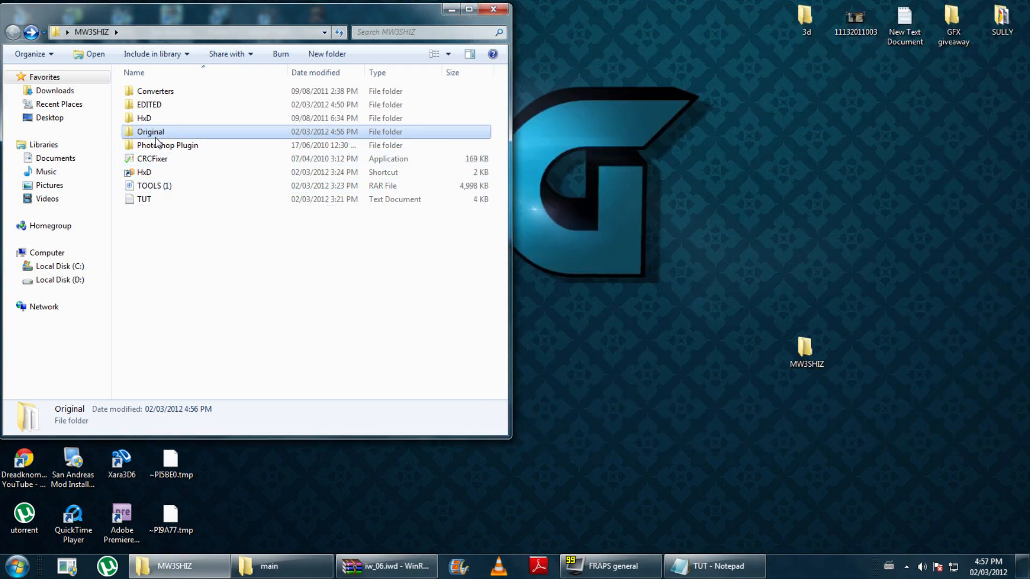
{"action": "double_click", "coordinate": [153, 134]}
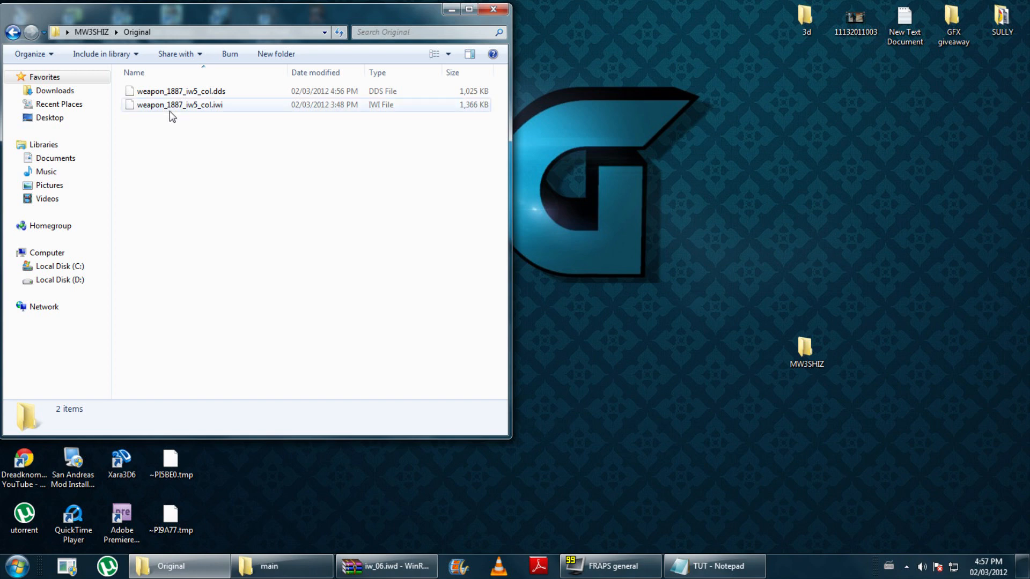
{"action": "left_click", "coordinate": [196, 94]}
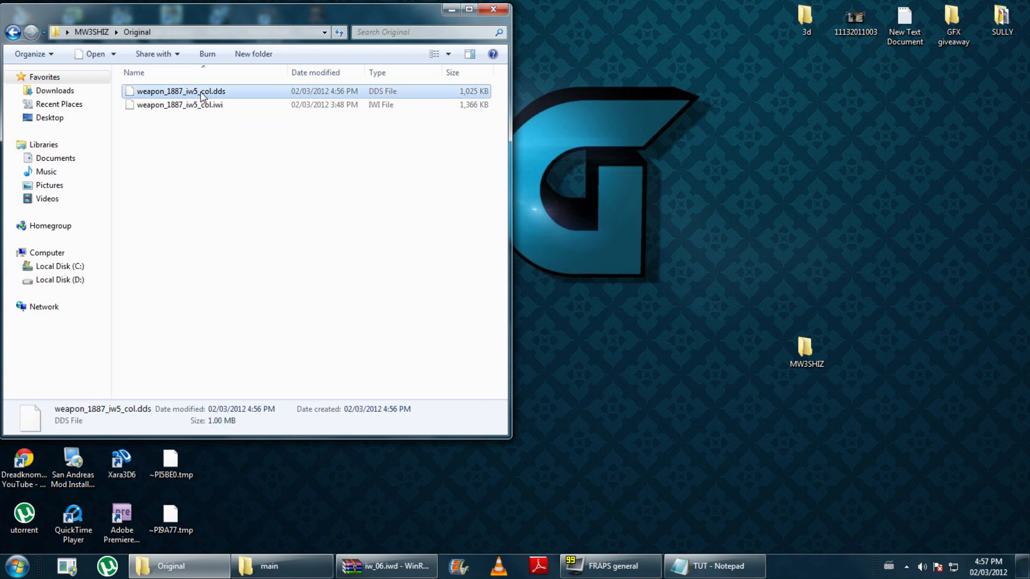
Change the Windows system date to March 2, 2007 and apply the date and time settings.
{"action": "right_click", "coordinate": [202, 97]}
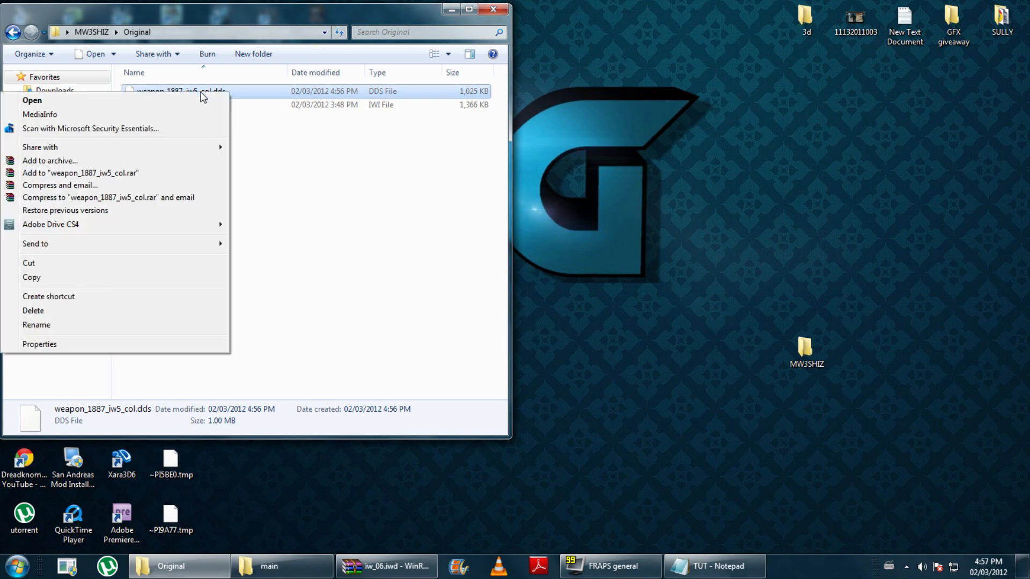
{"action": "left_click", "coordinate": [988, 571]}
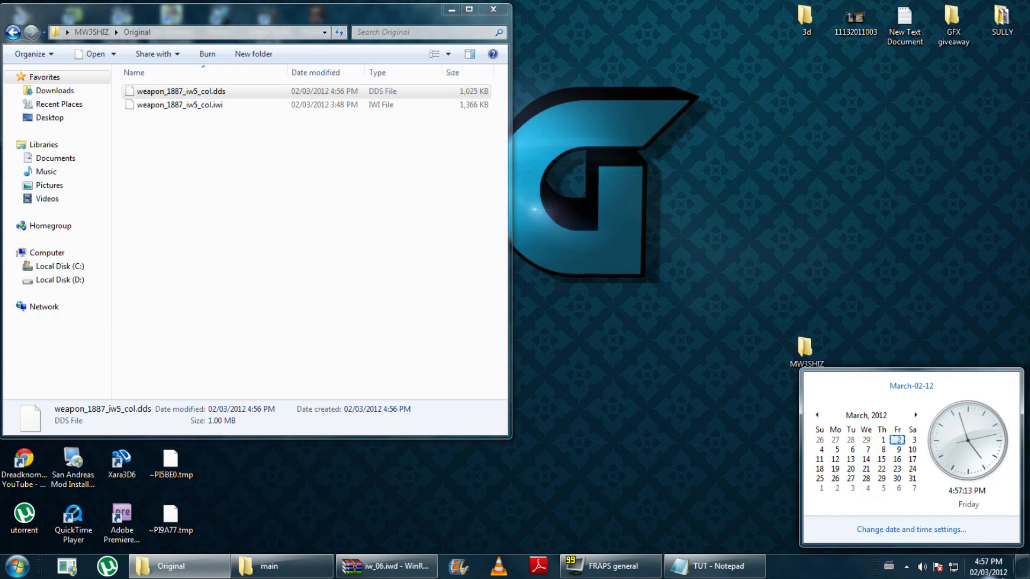
{"action": "left_click", "coordinate": [890, 529]}
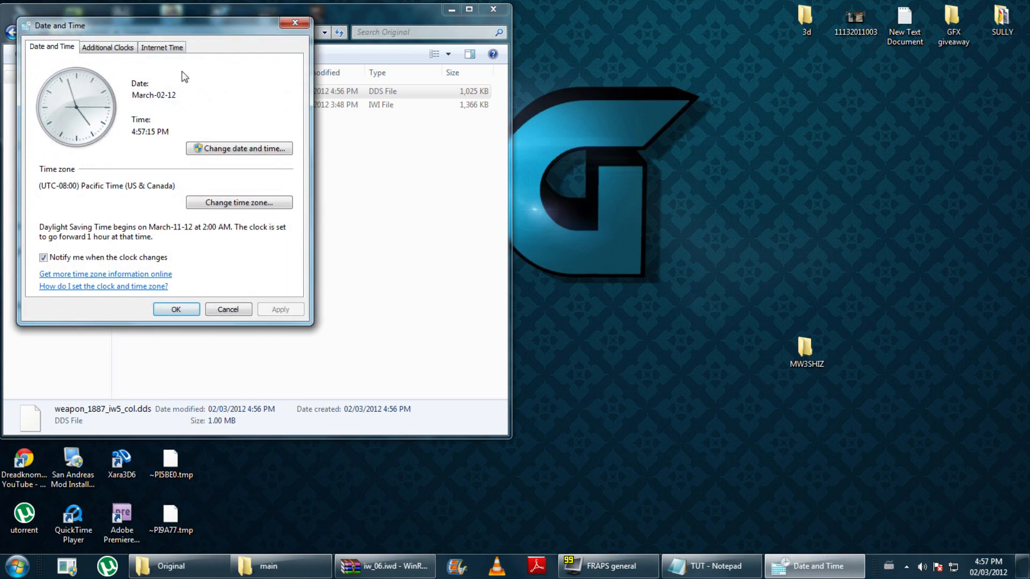
{"action": "left_click", "coordinate": [211, 151]}
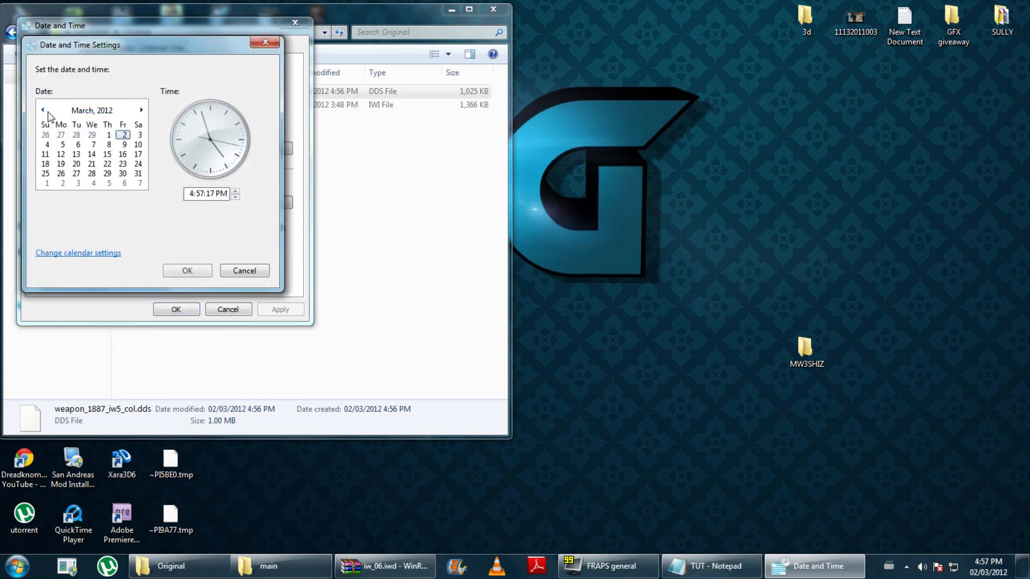
{"action": "left_click", "coordinate": [94, 110]}
{"action": "left_click", "coordinate": [92, 110]}
{"action": "left_click", "coordinate": [43, 110]}
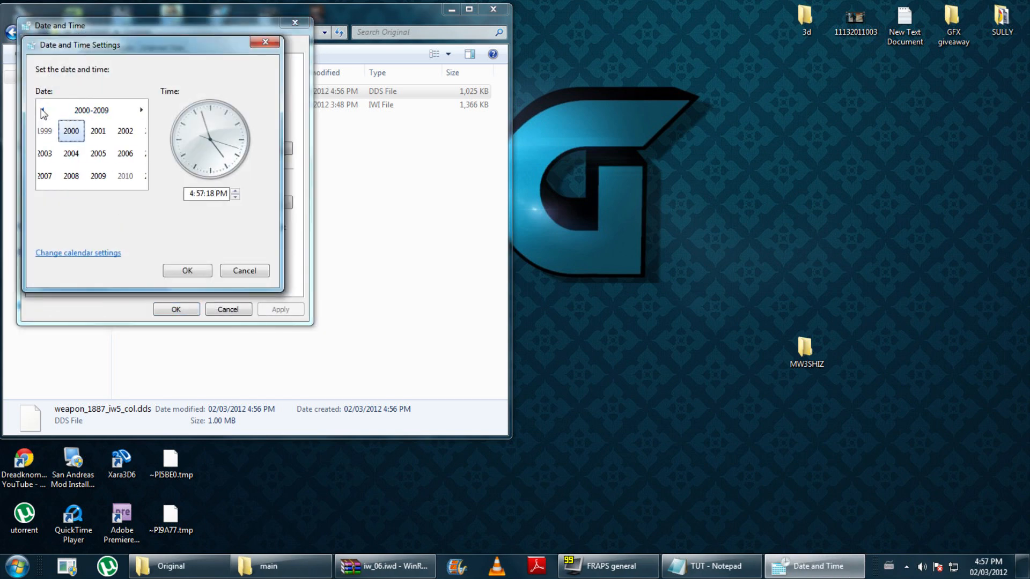
{"action": "left_click", "coordinate": [51, 176]}
{"action": "left_click", "coordinate": [198, 272]}
{"action": "left_click", "coordinate": [177, 311]}
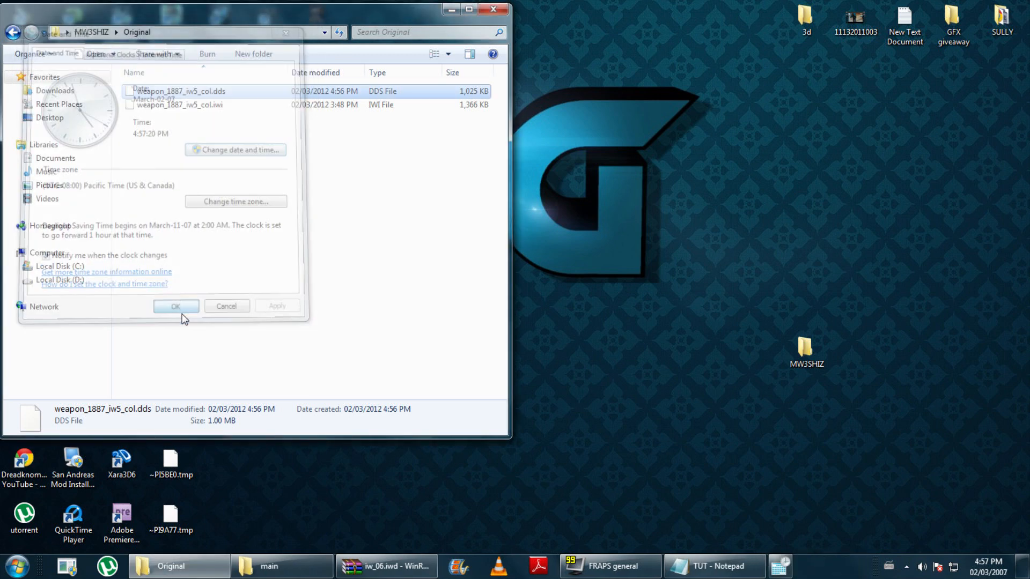
Launch Adobe Photoshop CS4 (64 Bit).
{"action": "left_click", "coordinate": [17, 566]}
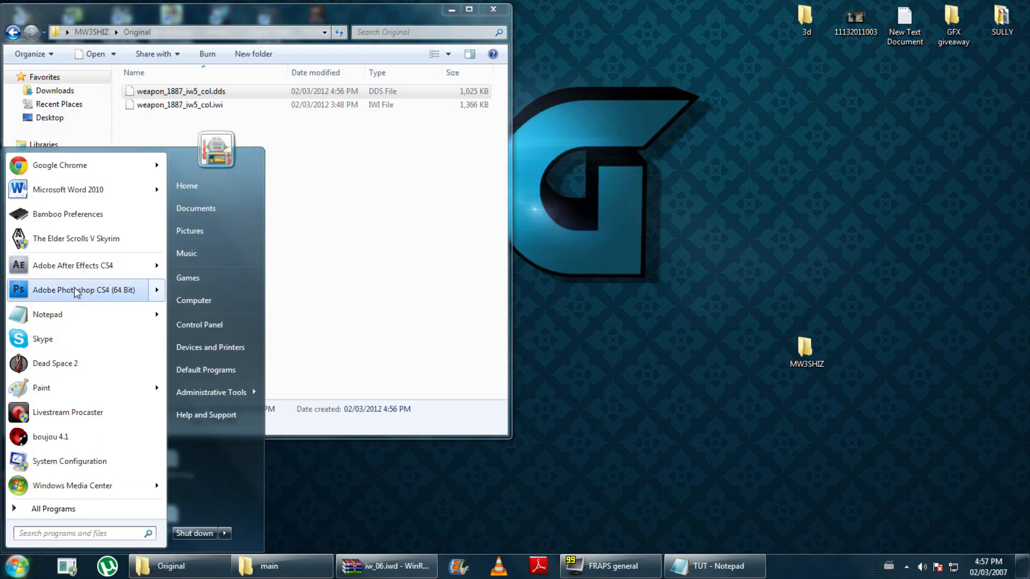
{"action": "left_click", "coordinate": [76, 290]}
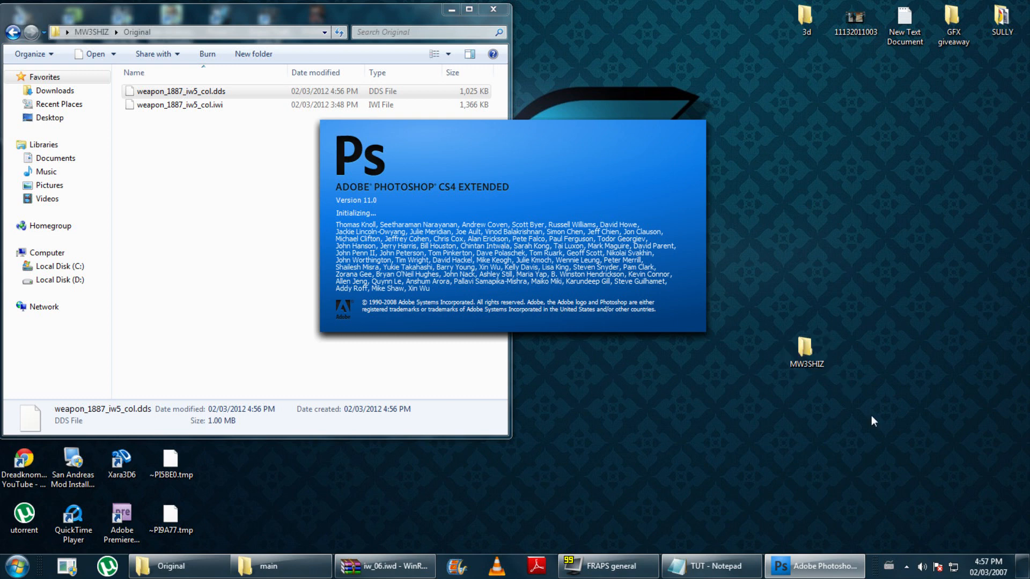
{"action": "left_click", "coordinate": [347, 367]}
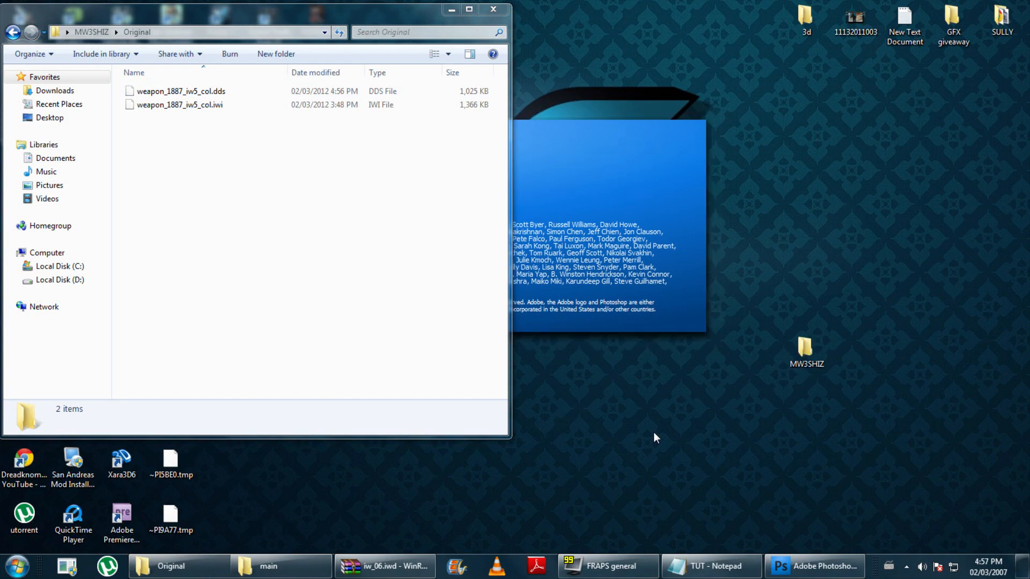
Decline Photoshop's graphics driver prompt and set the Windows system date to March 2, 2012.
{"action": "left_click", "coordinate": [988, 567]}
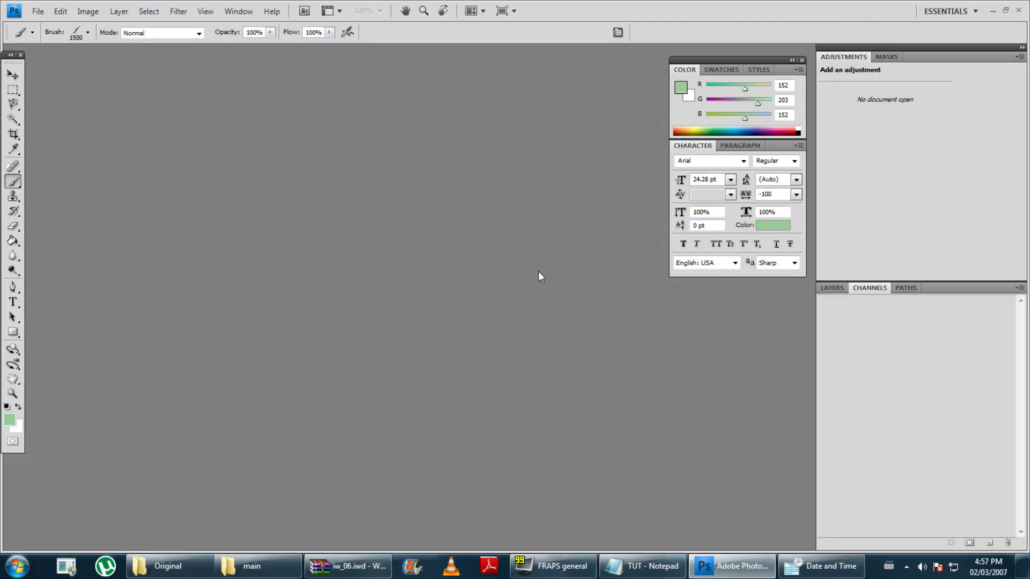
{"action": "left_click", "coordinate": [854, 571]}
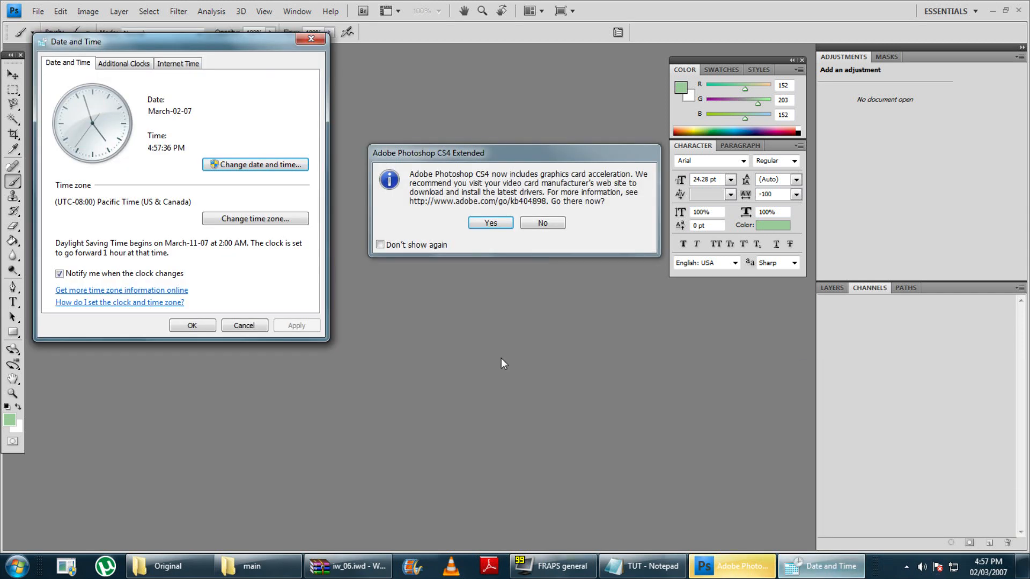
{"action": "left_click", "coordinate": [551, 224]}
{"action": "left_click", "coordinate": [818, 574]}
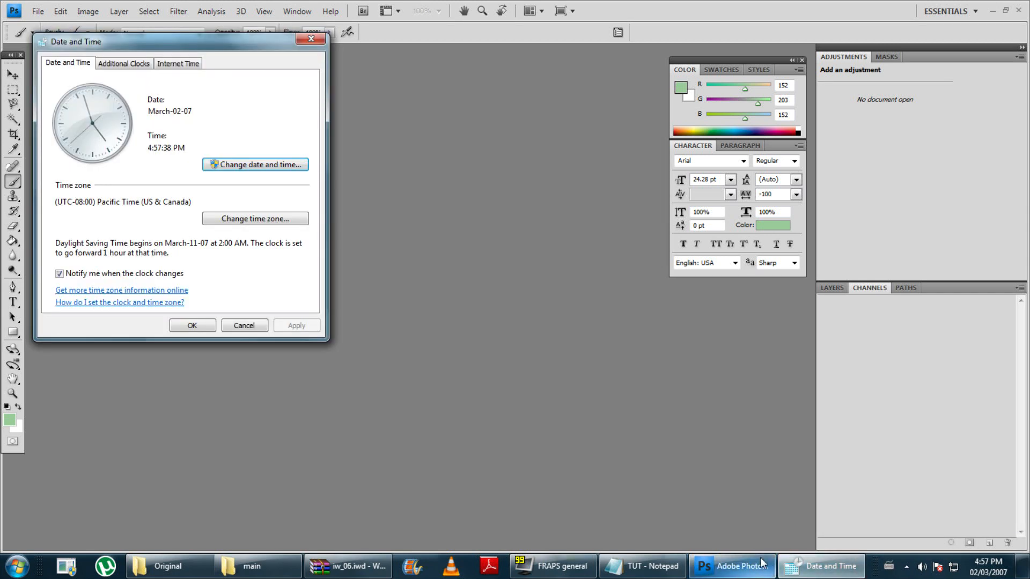
{"action": "left_click", "coordinate": [243, 165]}
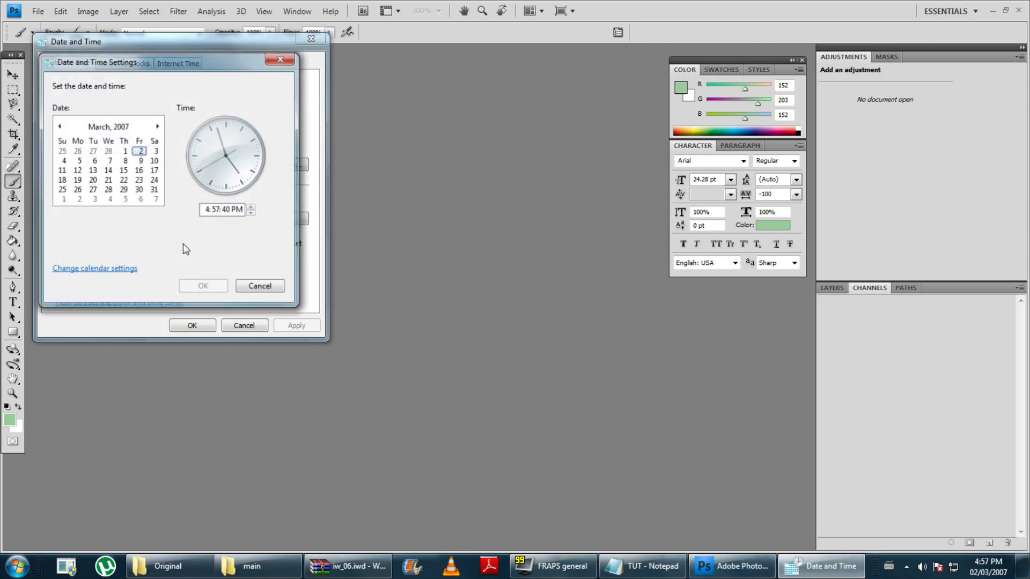
{"action": "left_click", "coordinate": [109, 127]}
{"action": "left_click", "coordinate": [149, 127]}
{"action": "left_click", "coordinate": [157, 126]}
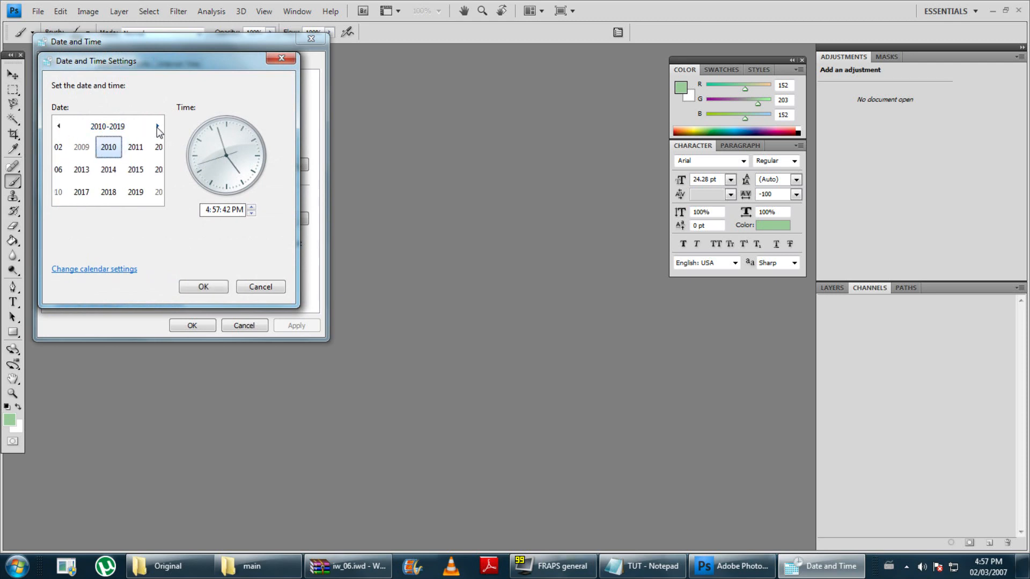
{"action": "left_click", "coordinate": [148, 147]}
{"action": "left_click", "coordinate": [203, 287]}
{"action": "left_click", "coordinate": [193, 326]}
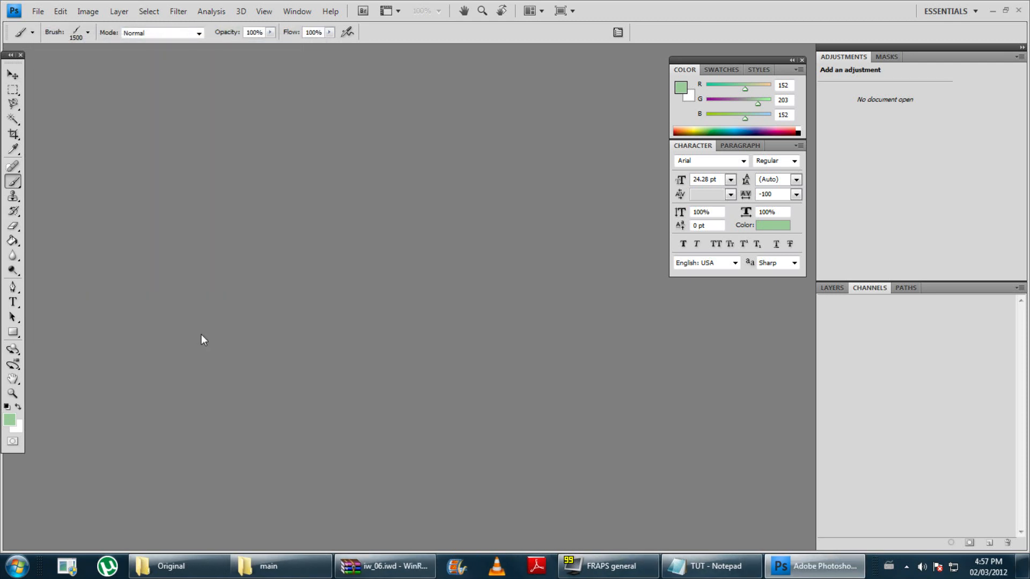
Open weapon_1887_iw5_col.dds from the MW3SHIZ\Original folder in Photoshop.
{"action": "left_click", "coordinate": [39, 11]}
{"action": "left_click", "coordinate": [49, 39]}
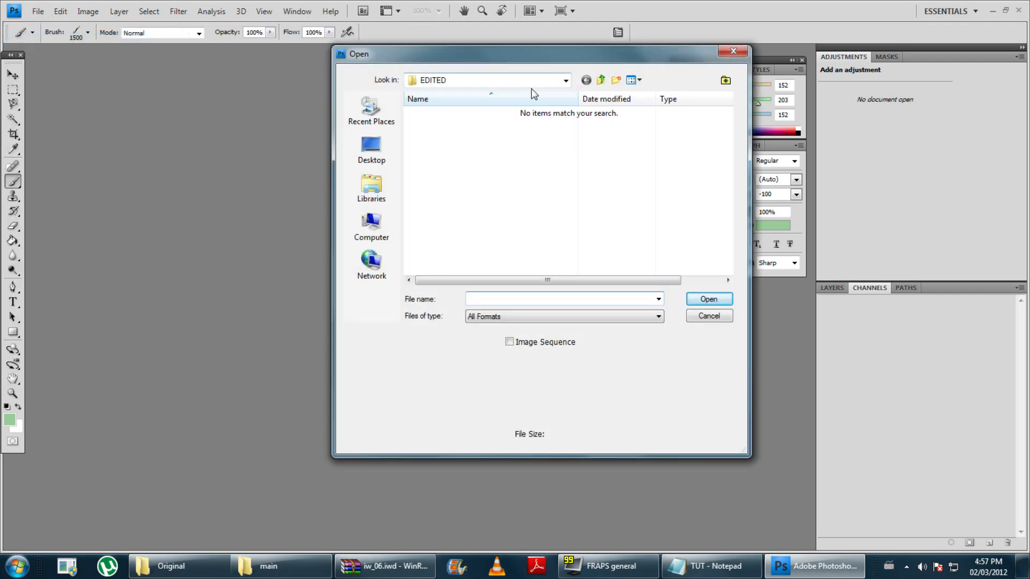
{"action": "left_click", "coordinate": [533, 82]}
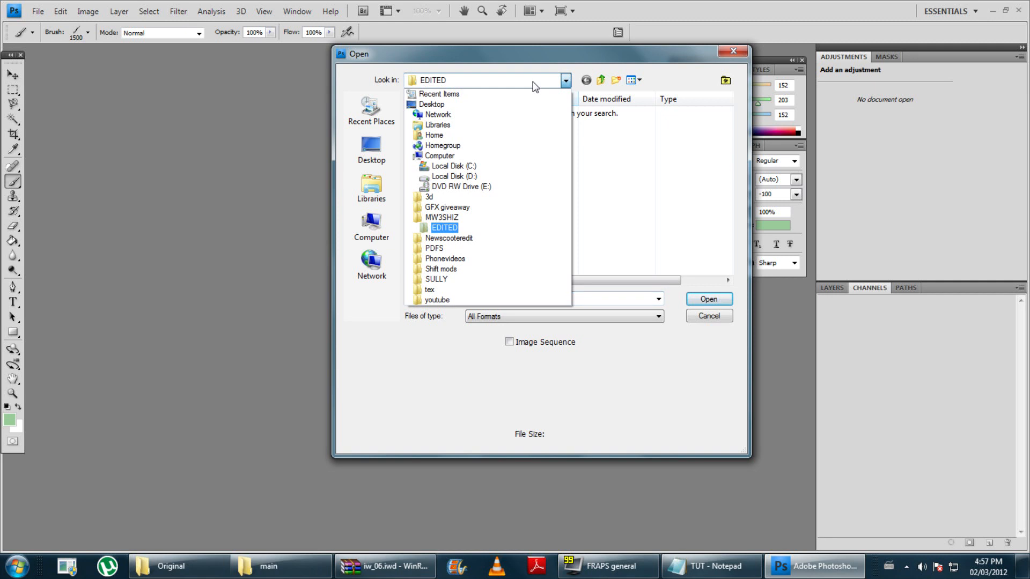
{"action": "left_click", "coordinate": [451, 218]}
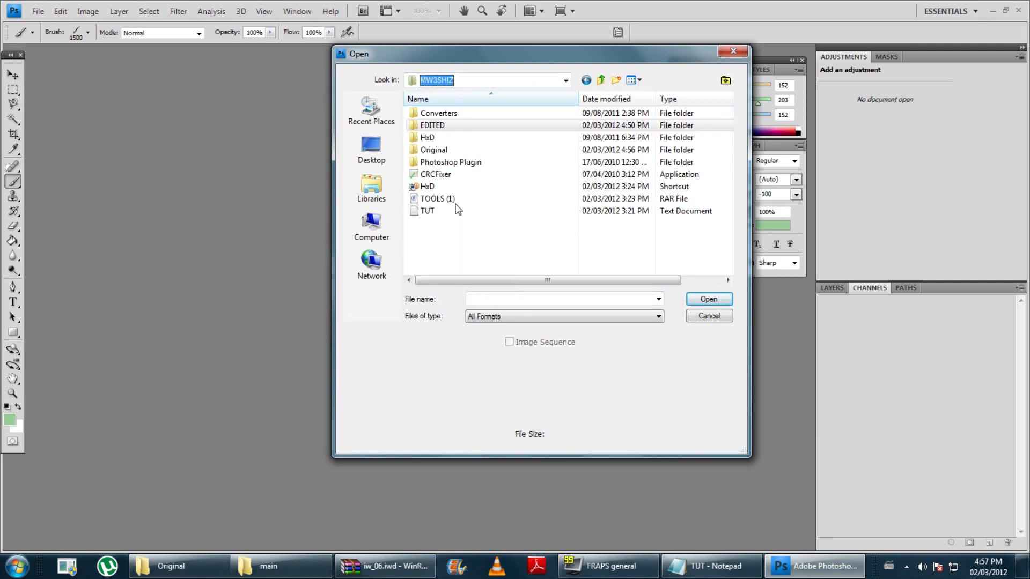
{"action": "double_click", "coordinate": [440, 153]}
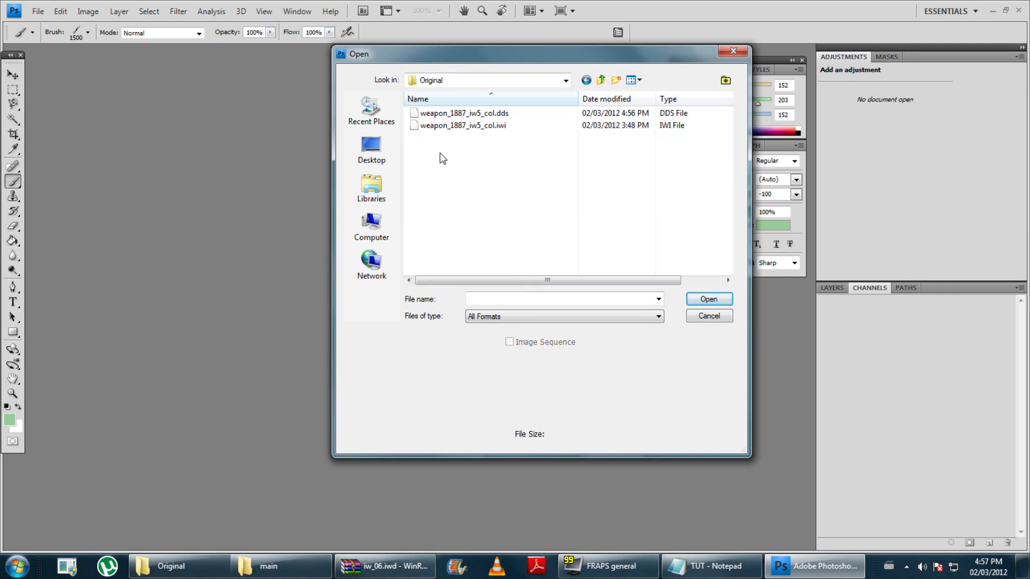
{"action": "left_click", "coordinate": [496, 114]}
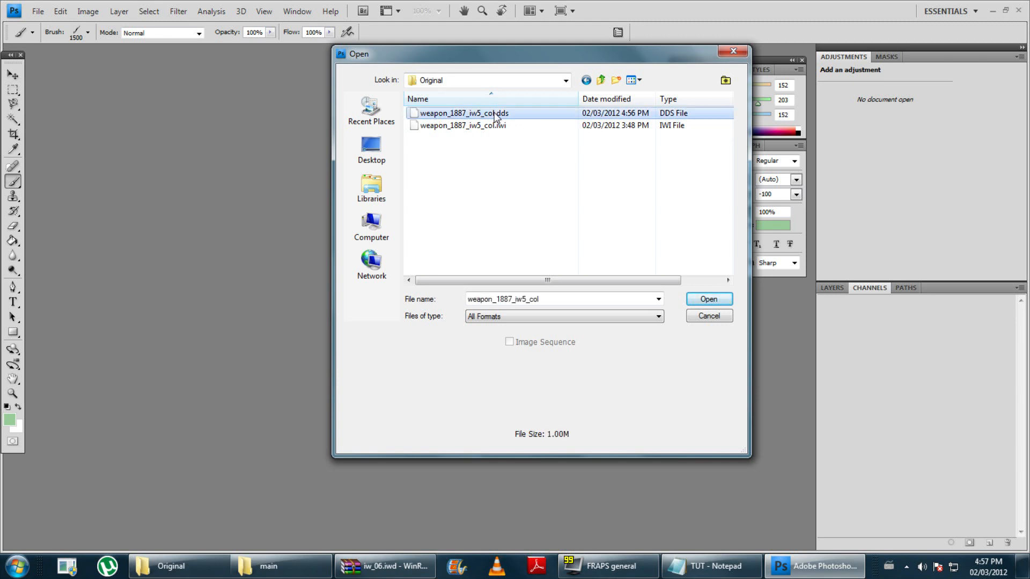
{"action": "left_click", "coordinate": [707, 301]}
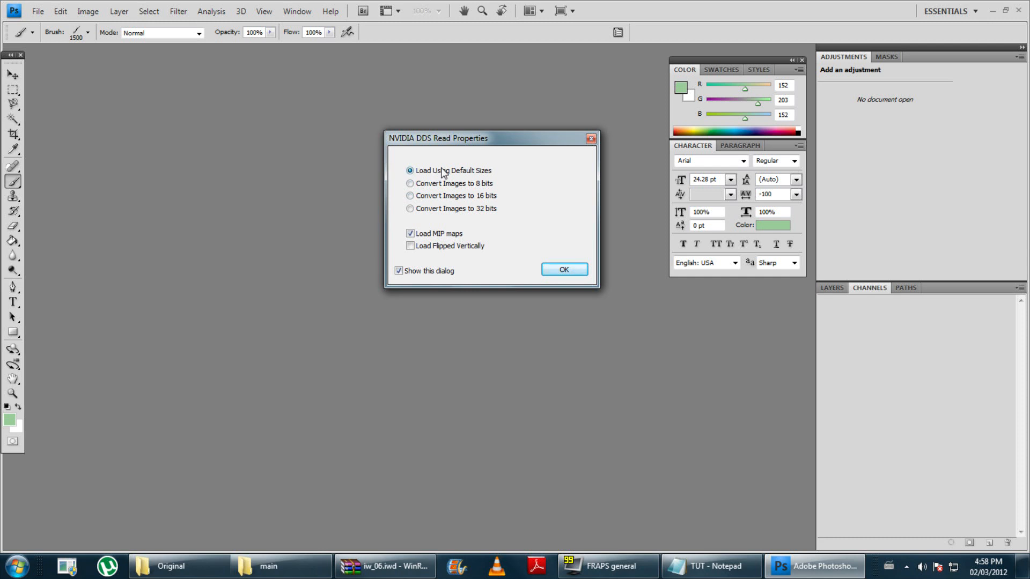
Load the DDS texture at default sizes without MIP maps and close the serial number notice.
{"action": "left_click", "coordinate": [411, 234]}
{"action": "left_click", "coordinate": [410, 234]}
{"action": "left_click", "coordinate": [410, 235]}
{"action": "left_click", "coordinate": [567, 270]}
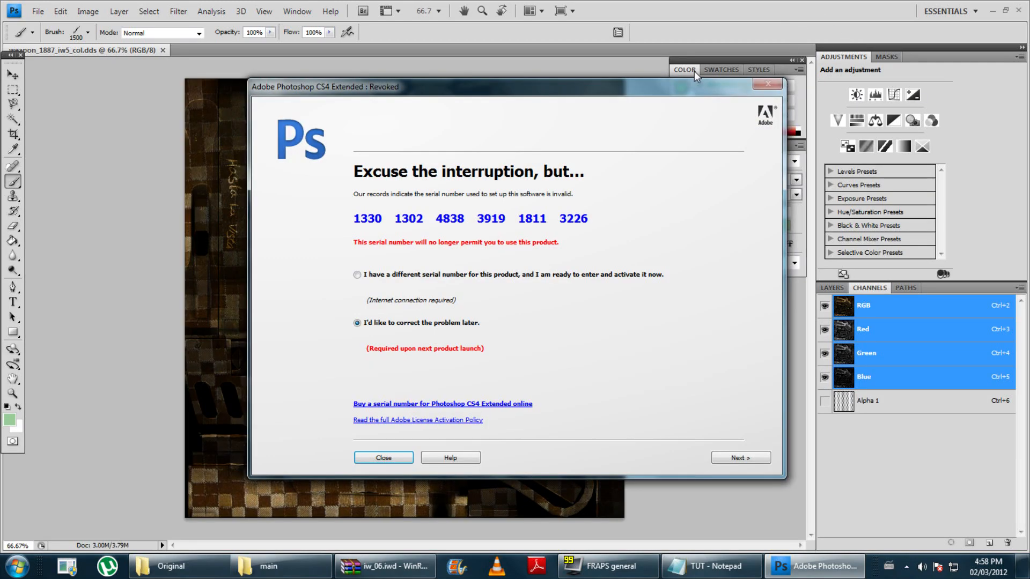
{"action": "left_click", "coordinate": [383, 458]}
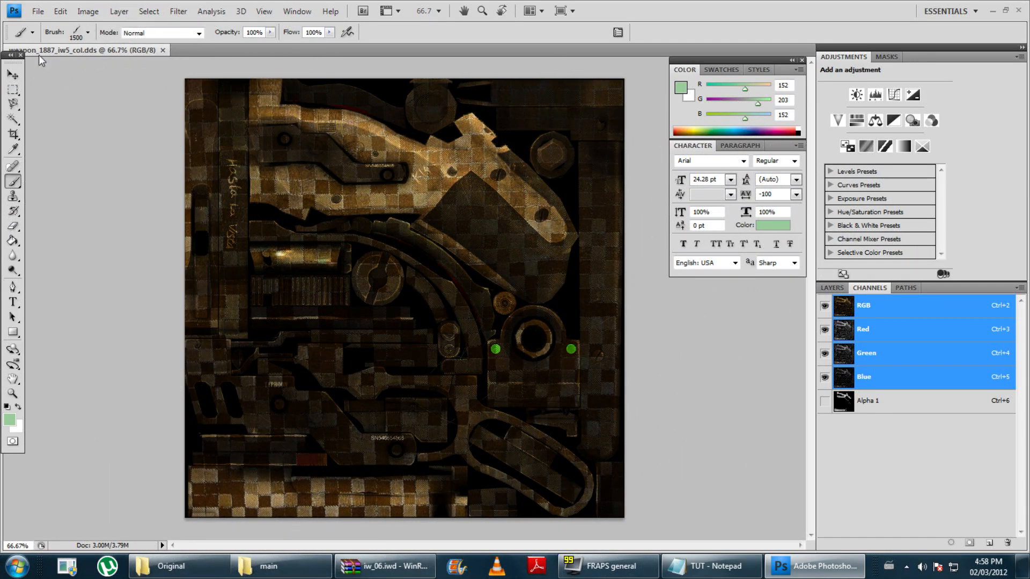
Add a new layer above the Background and stamp a light green splatter across the upper middle of the texture.
{"action": "left_click", "coordinate": [833, 289]}
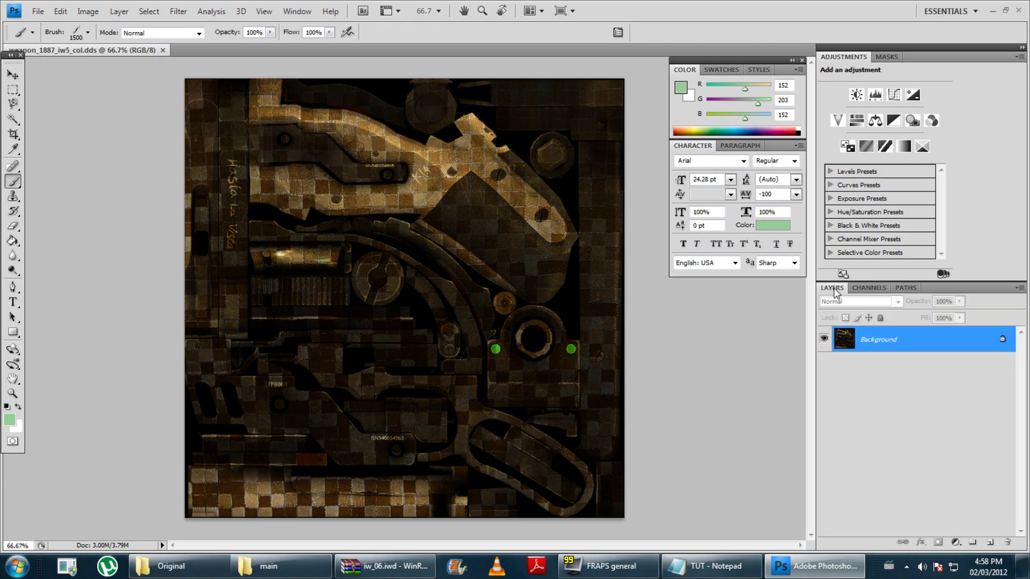
{"action": "left_click", "coordinate": [990, 543]}
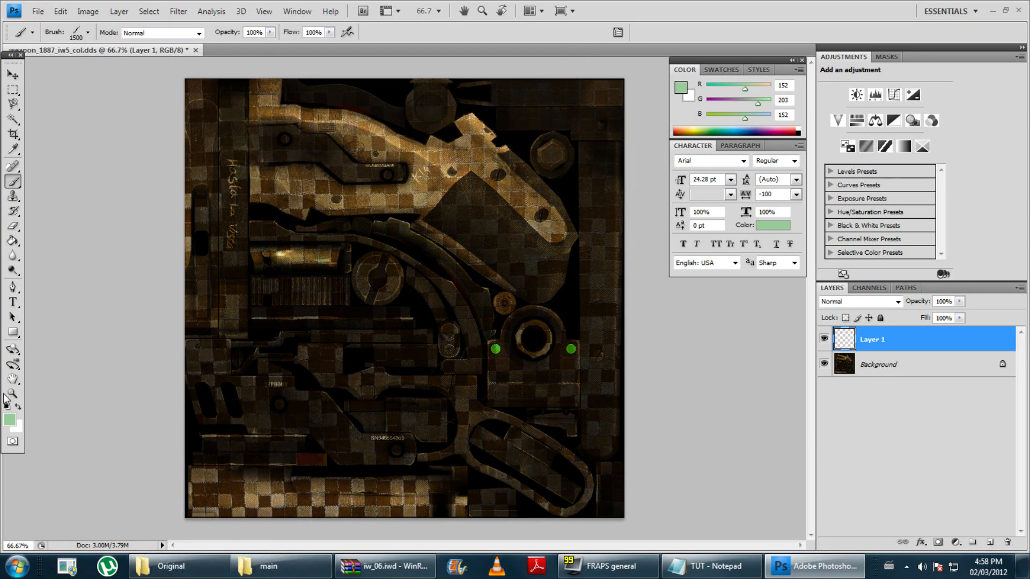
{"action": "left_click", "coordinate": [9, 419]}
{"action": "left_click", "coordinate": [341, 101]}
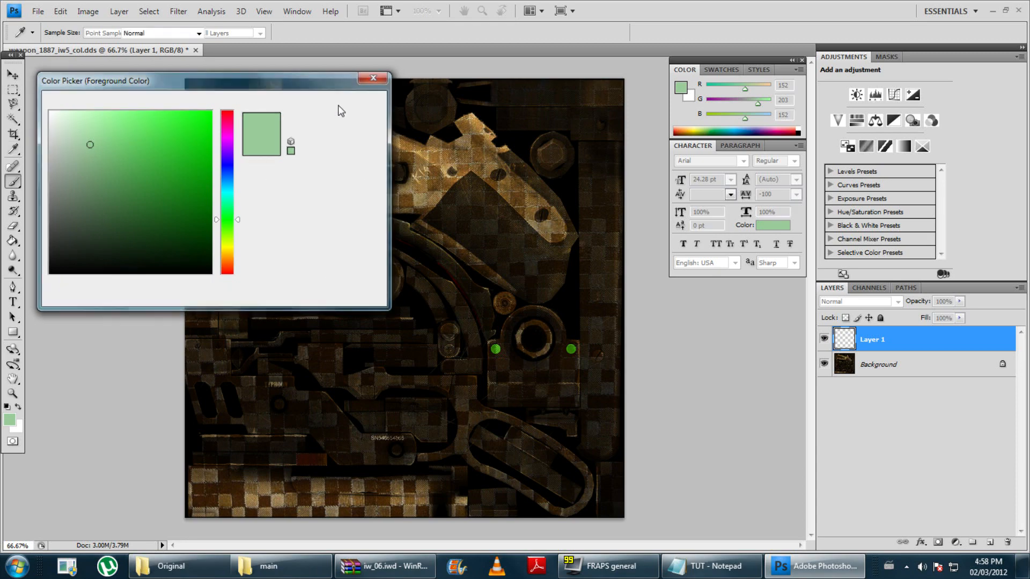
{"action": "left_click", "coordinate": [401, 118]}
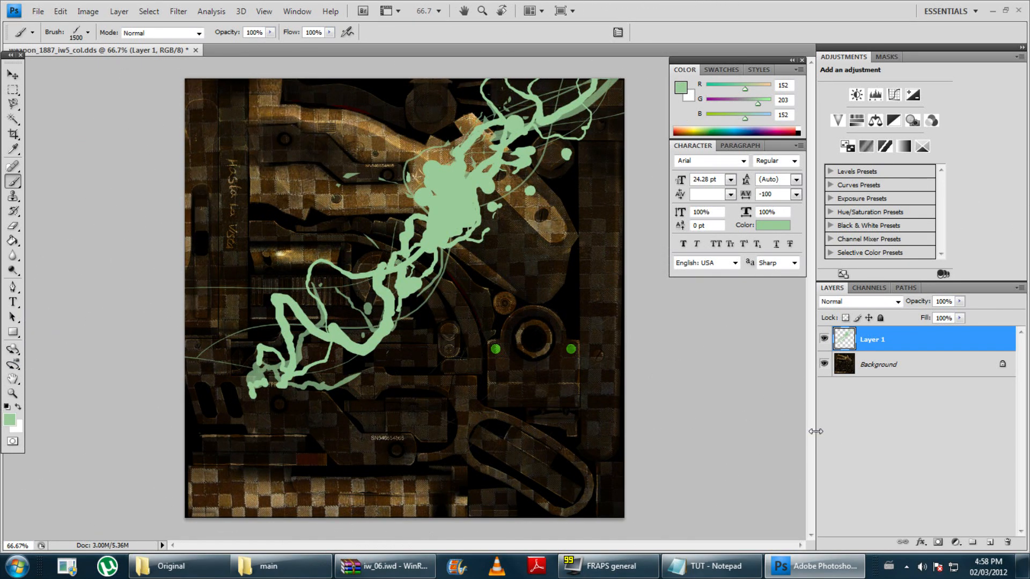
Set the splatter layer's blend mode to Overlay and stamp a second splatter over the texture's upper-left area.
{"action": "left_click", "coordinate": [863, 302]}
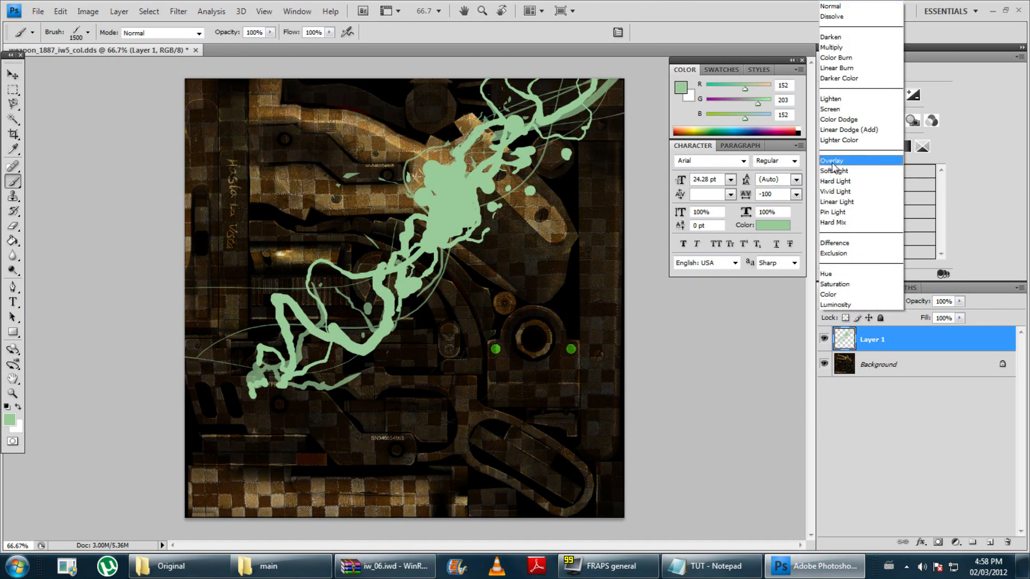
{"action": "left_click", "coordinate": [833, 161]}
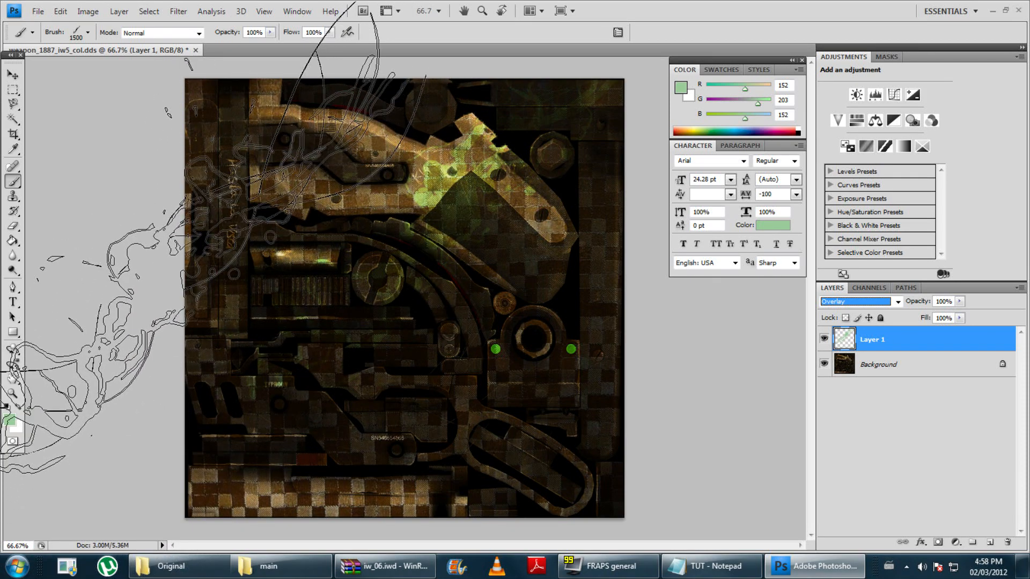
{"action": "left_click", "coordinate": [105, 262]}
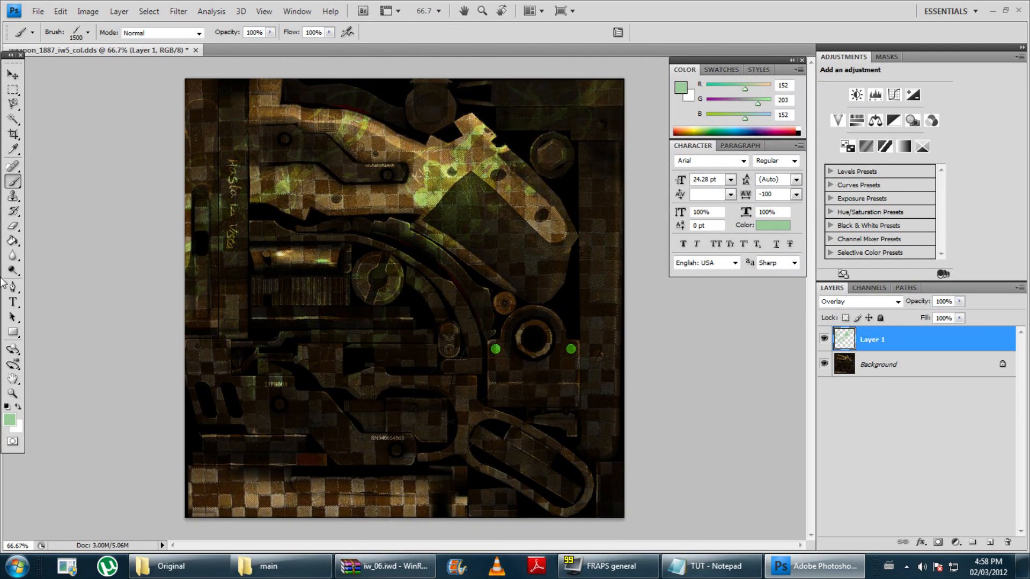
{"action": "left_click", "coordinate": [13, 75]}
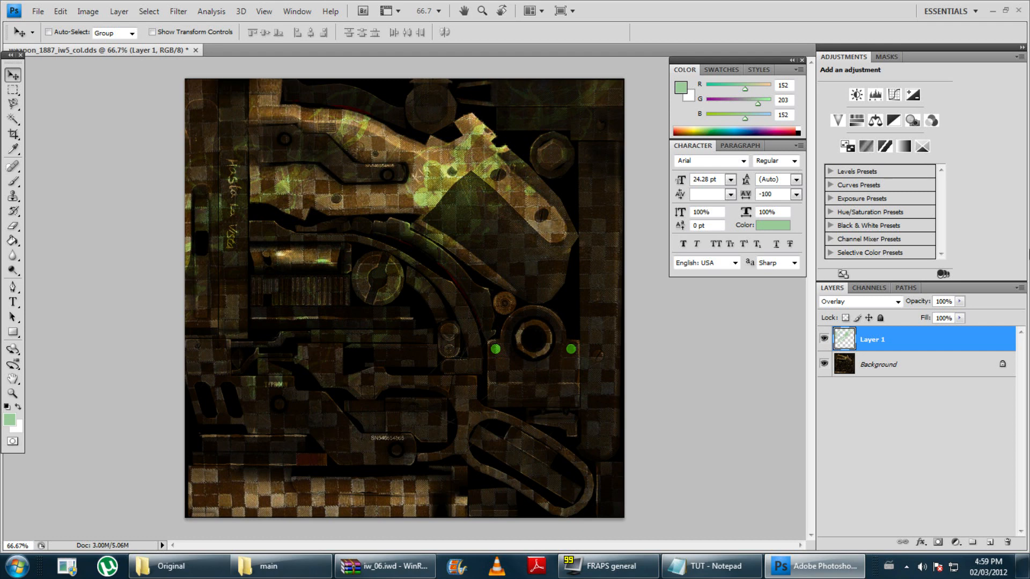
Check the texture's channels, and save a copy as weapon_1887_iw5_col.dds in D3D/DDS format in the MW3SHIZ\EDITED folder.
{"action": "left_click", "coordinate": [868, 289]}
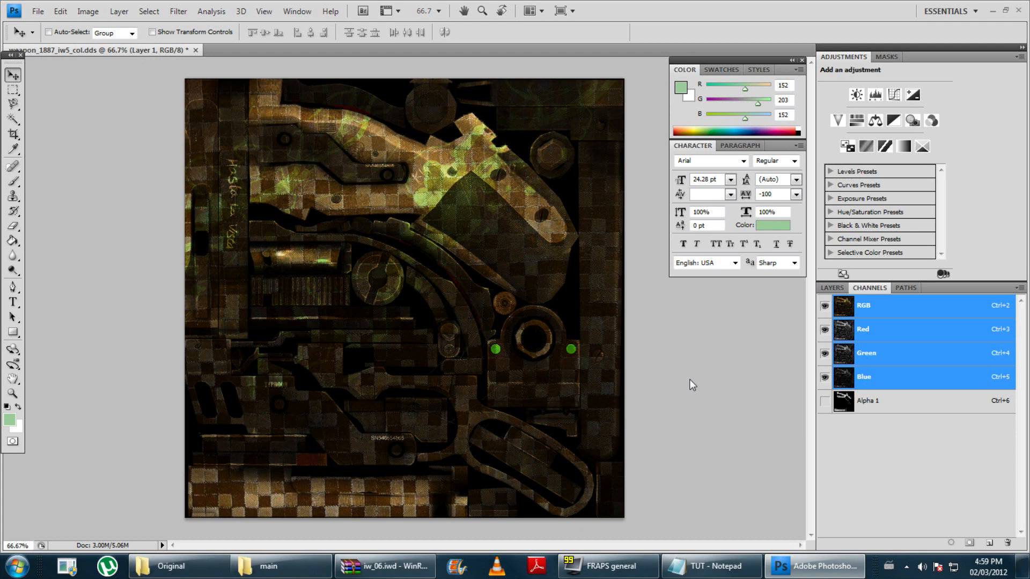
{"action": "left_click", "coordinate": [833, 288]}
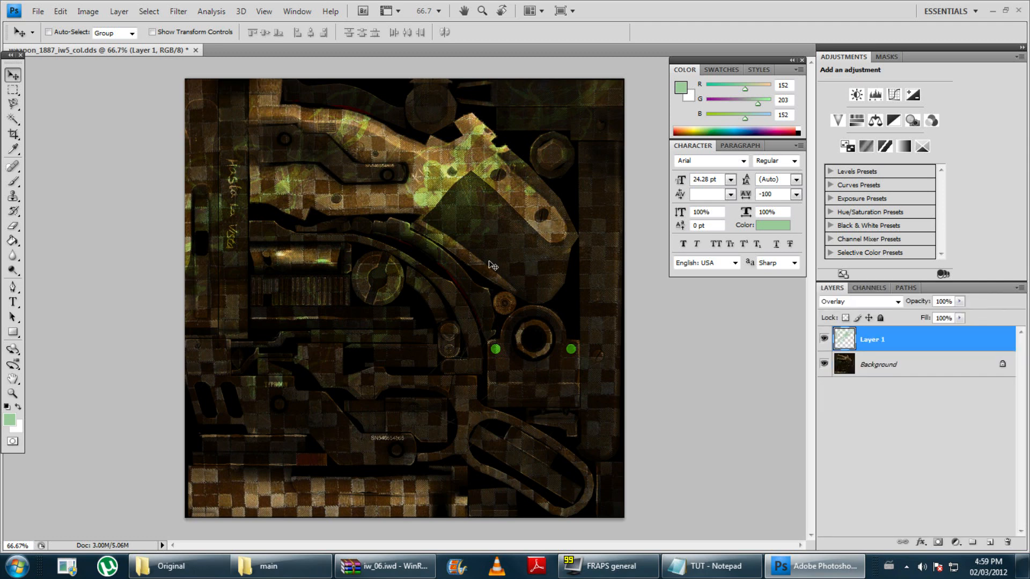
{"action": "left_click", "coordinate": [37, 11]}
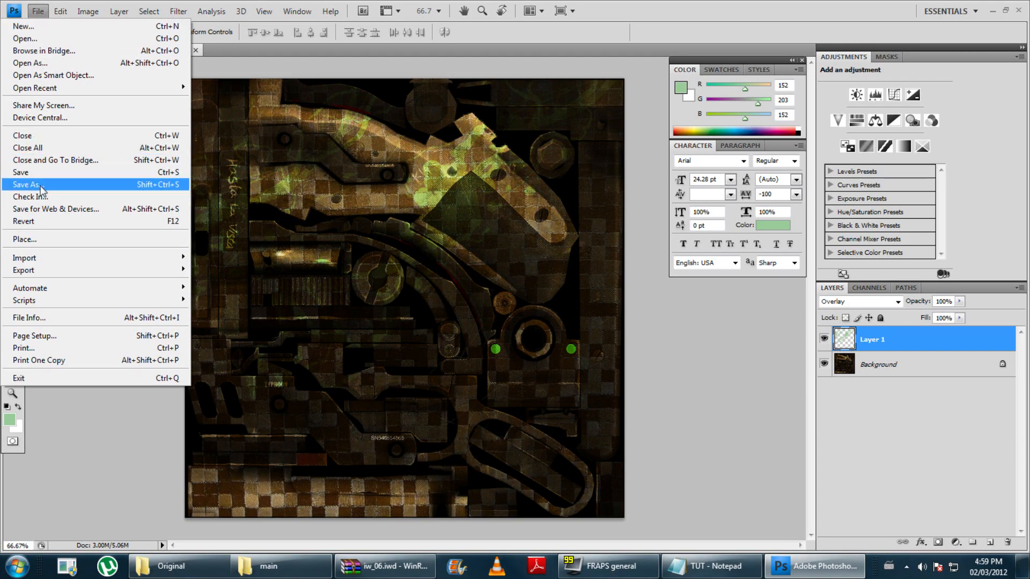
{"action": "left_click", "coordinate": [32, 185]}
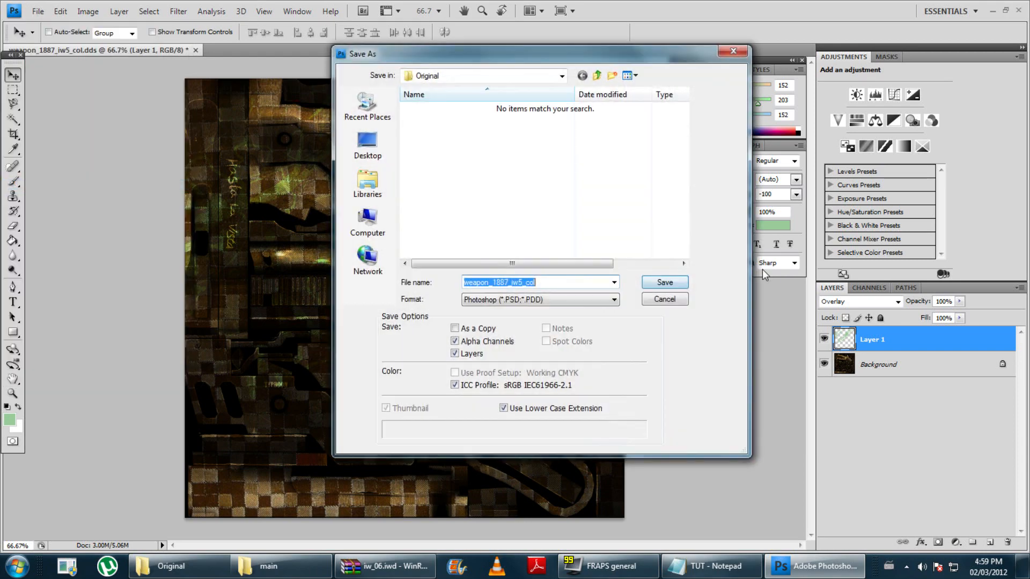
{"action": "left_click", "coordinate": [488, 76]}
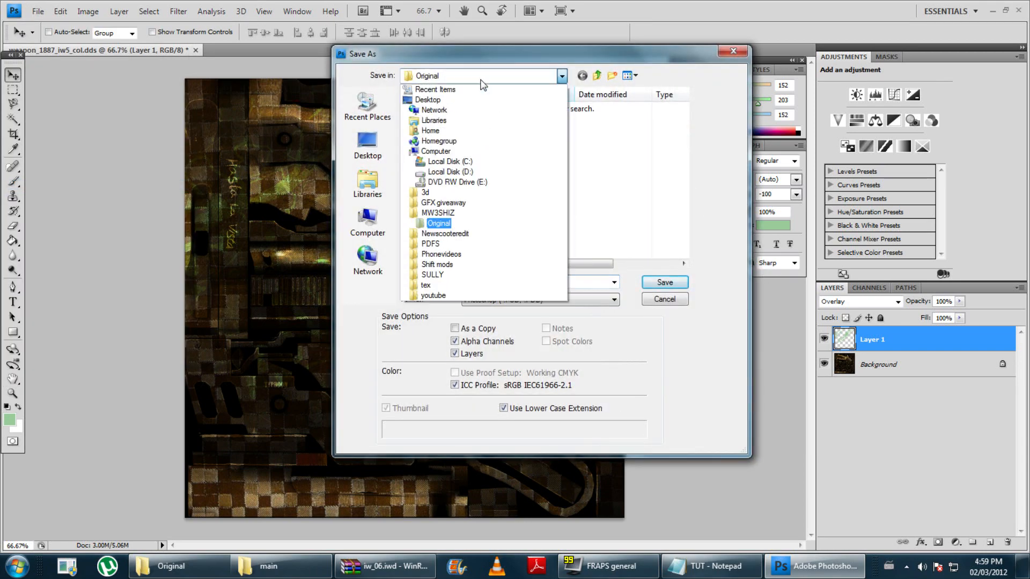
{"action": "left_click", "coordinate": [445, 215]}
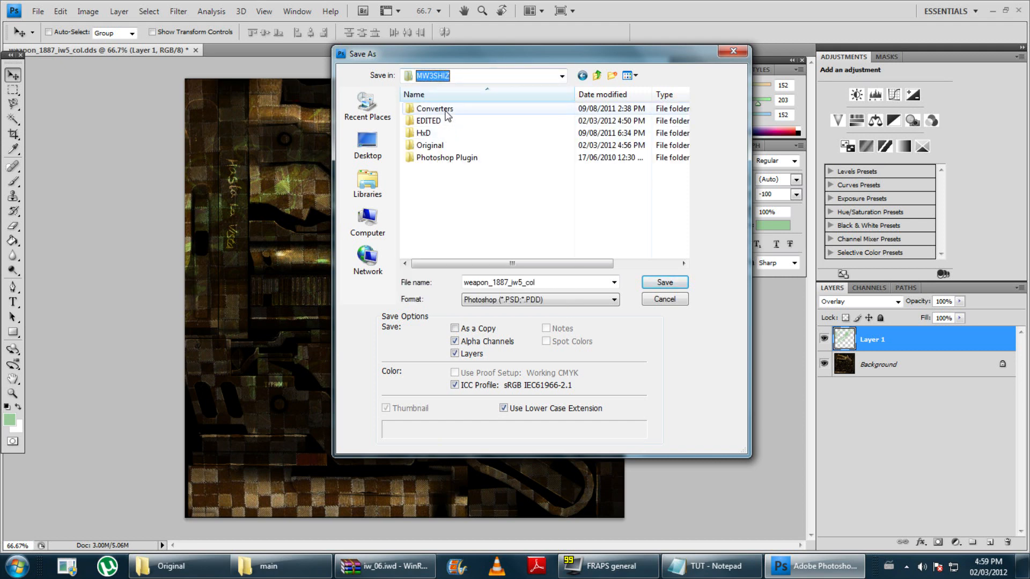
{"action": "double_click", "coordinate": [428, 124]}
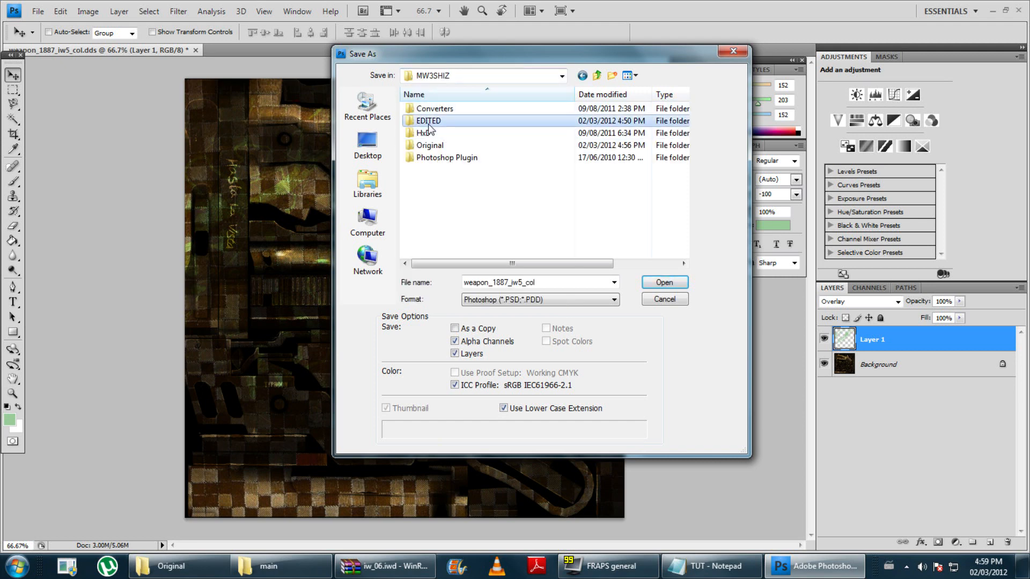
{"action": "left_click", "coordinate": [565, 298]}
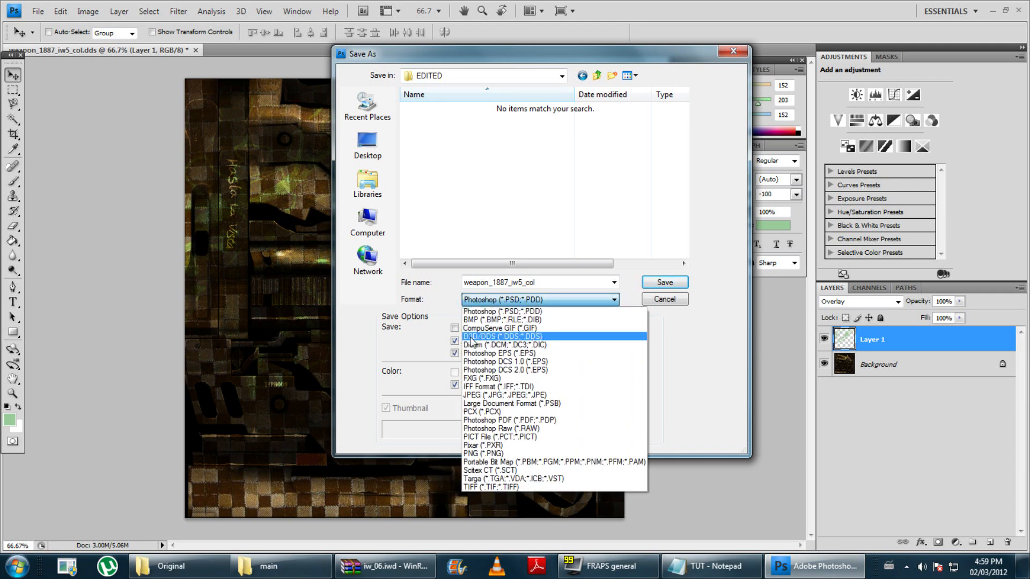
{"action": "left_click", "coordinate": [485, 337]}
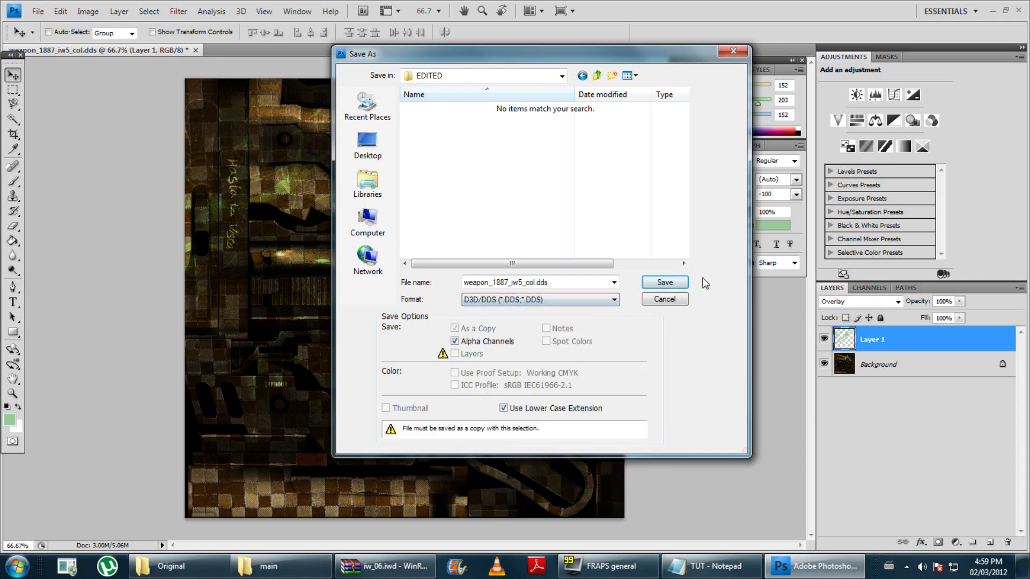
{"action": "left_click", "coordinate": [666, 283]}
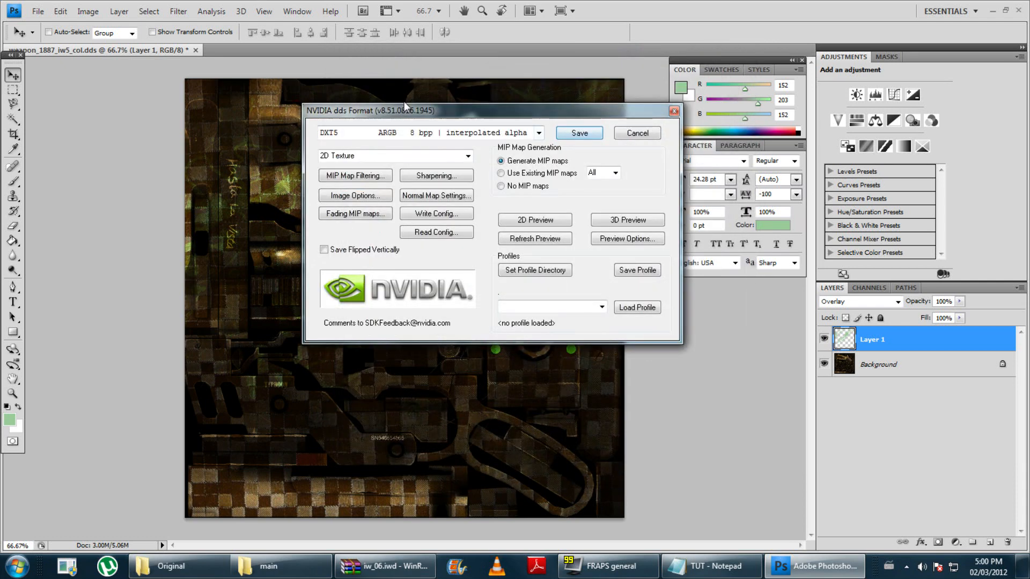
Export the DDS as DXT5 ARGB 8 bpp interpolated alpha with generated MIP maps, and quit Photoshop without saving the open document.
{"action": "left_click", "coordinate": [537, 139]}
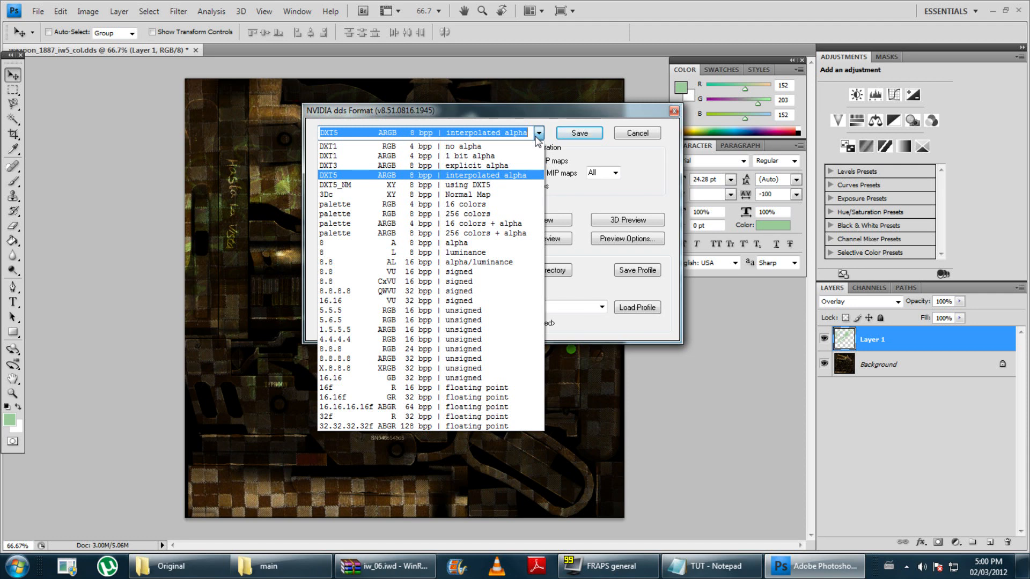
{"action": "left_click", "coordinate": [539, 134]}
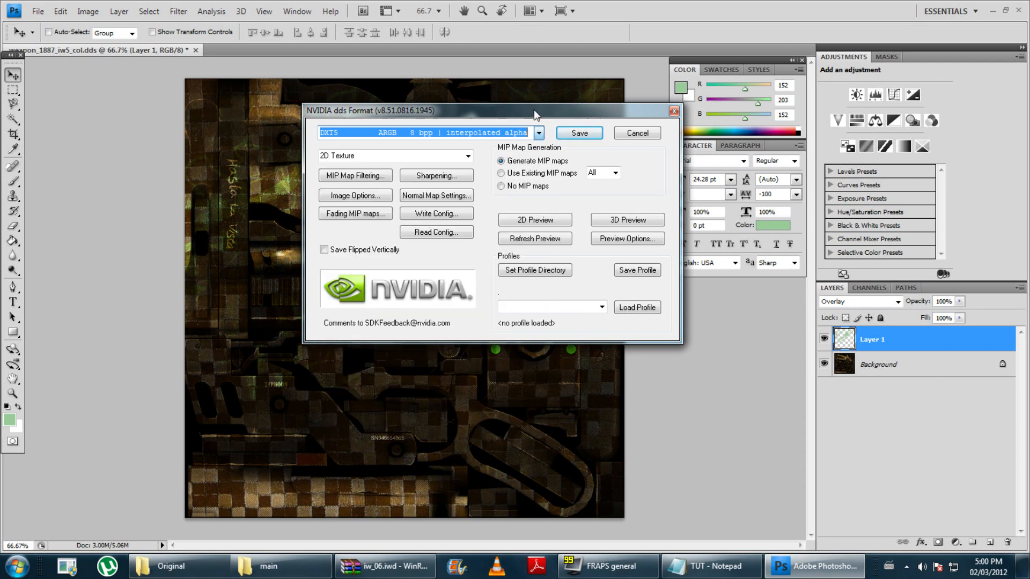
{"action": "left_click", "coordinate": [539, 135]}
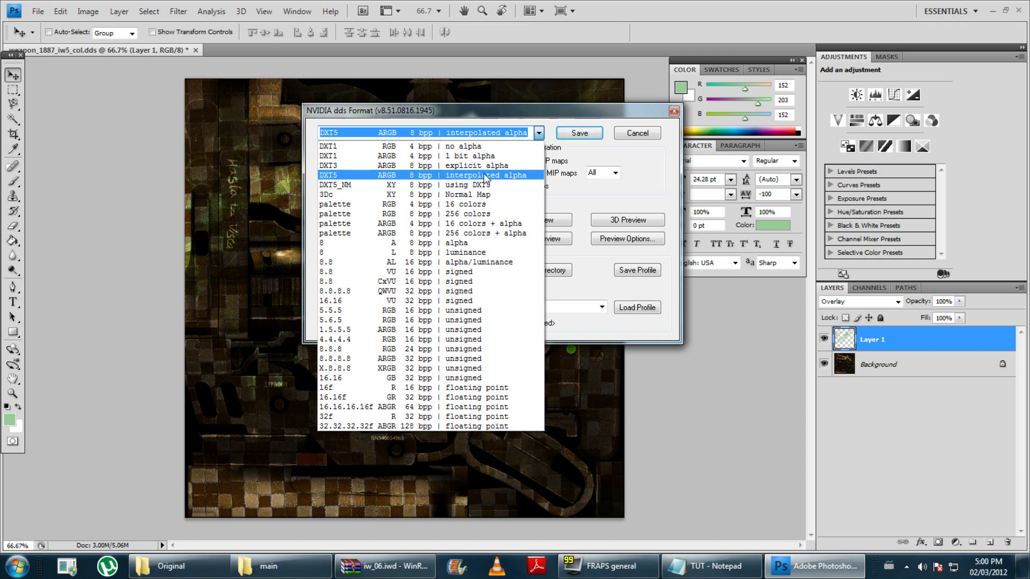
{"action": "left_click", "coordinate": [332, 177]}
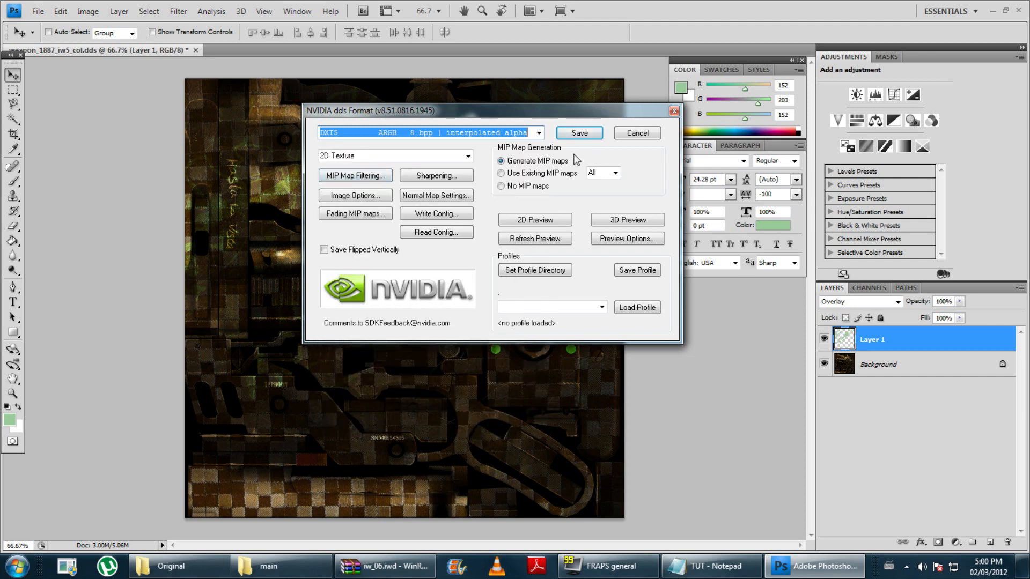
{"action": "left_click", "coordinate": [579, 134]}
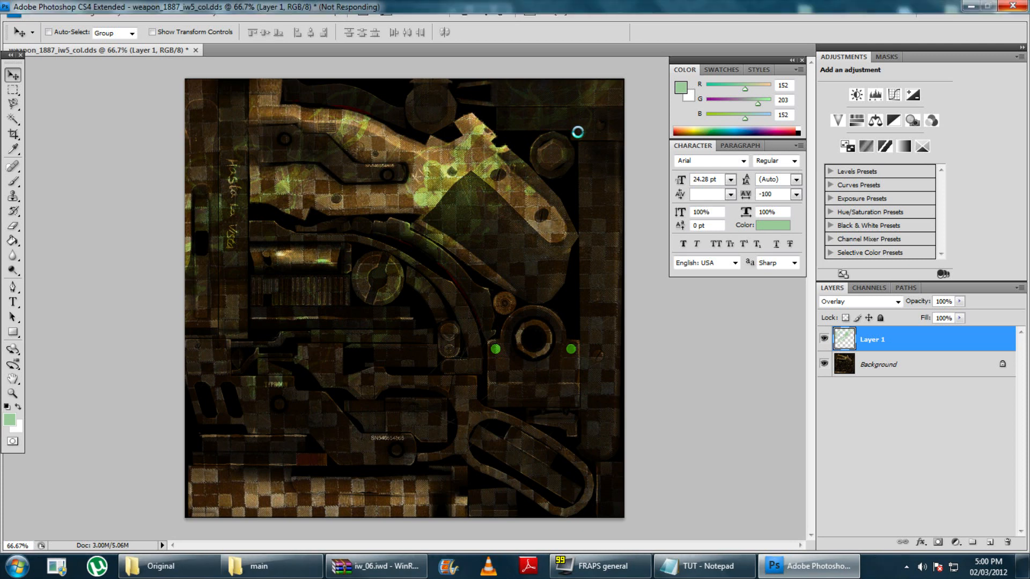
{"action": "left_click", "coordinate": [1020, 12]}
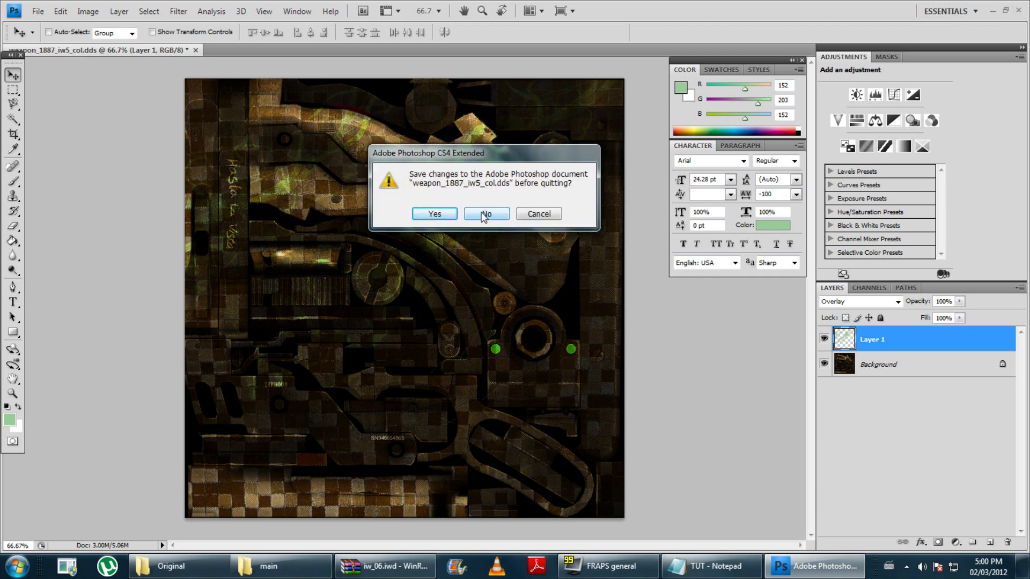
{"action": "left_click", "coordinate": [497, 218]}
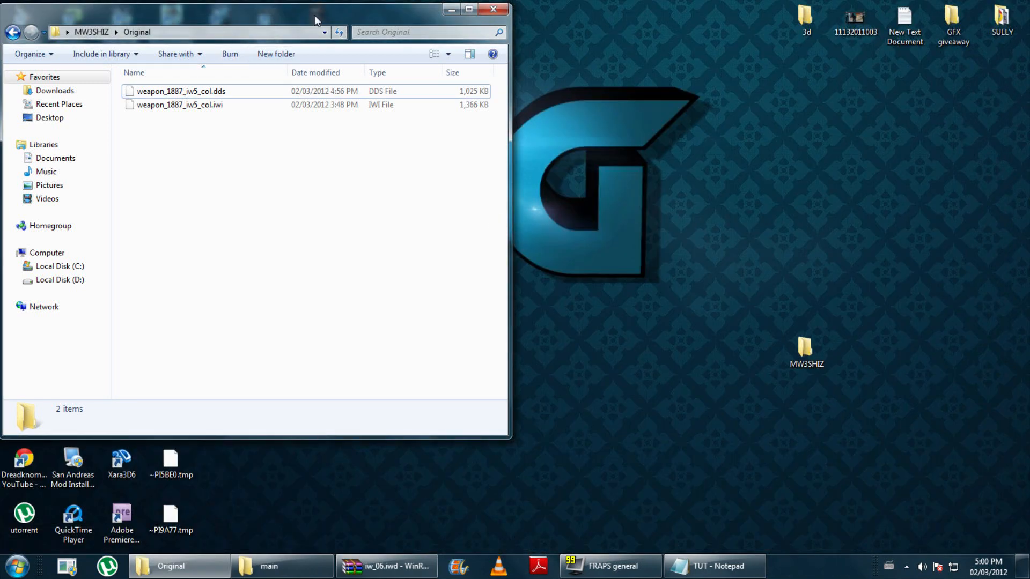
Go back to the MW3SHIZ folder in Explorer and open its EDITED folder to check the saved DDS file.
{"action": "left_click_drag", "start_coordinate": [315, 15], "coordinate": [494, 21]}
{"action": "left_click", "coordinate": [196, 37]}
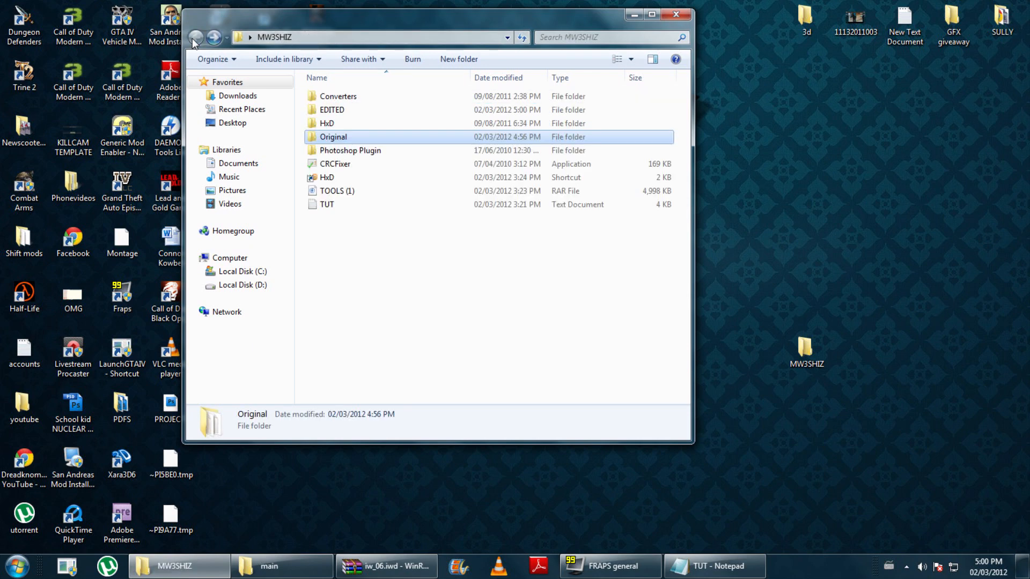
{"action": "double_click", "coordinate": [338, 111]}
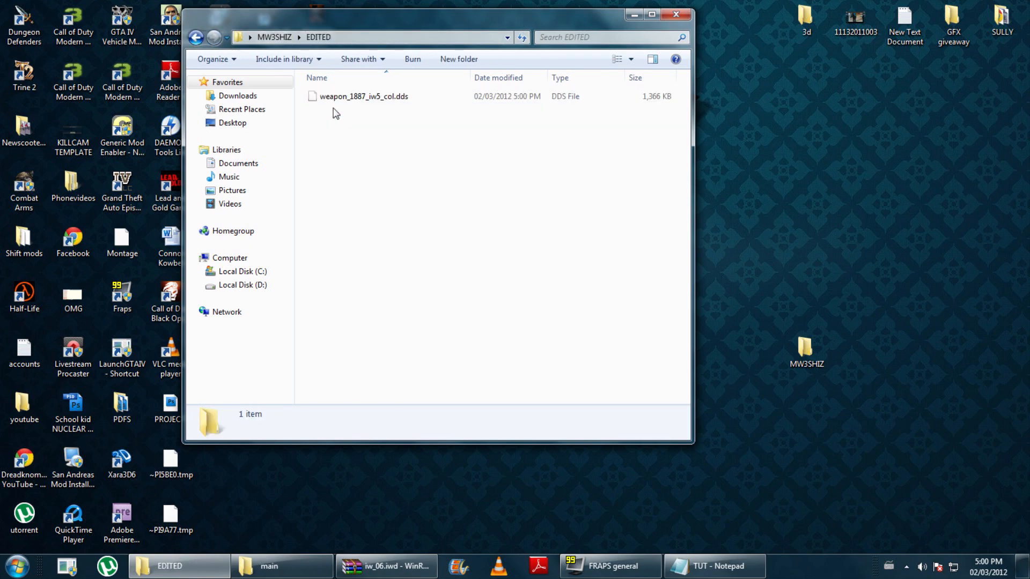
{"action": "left_click", "coordinate": [349, 102]}
{"action": "left_click_drag", "start_coordinate": [420, 198], "coordinate": [358, 134]}
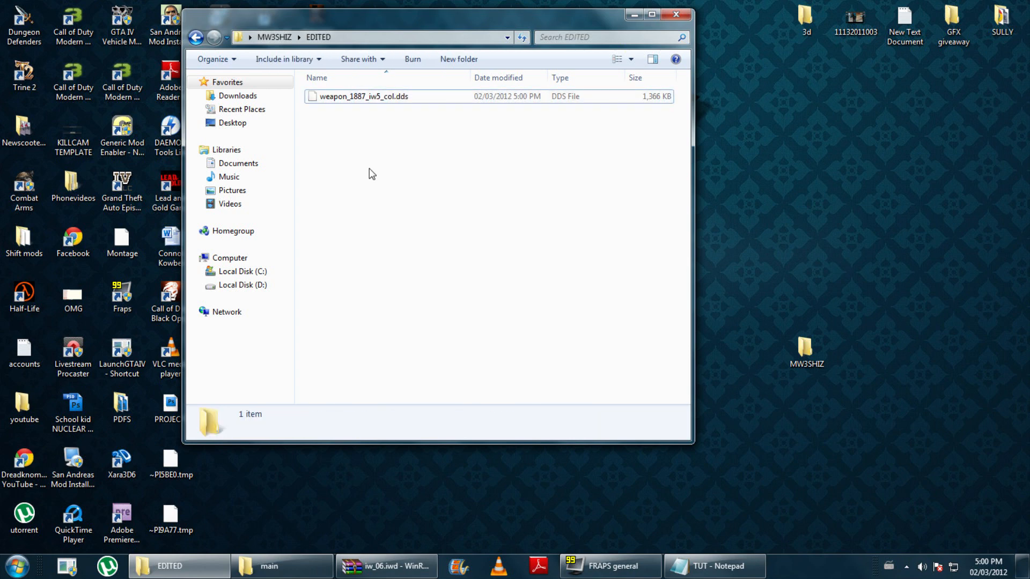
Open the Converters folder of MW3SHIZ in a second Explorer window beside the EDITED folder.
{"action": "left_click_drag", "start_coordinate": [504, 15], "coordinate": [858, 19]}
{"action": "double_click", "coordinate": [805, 348]}
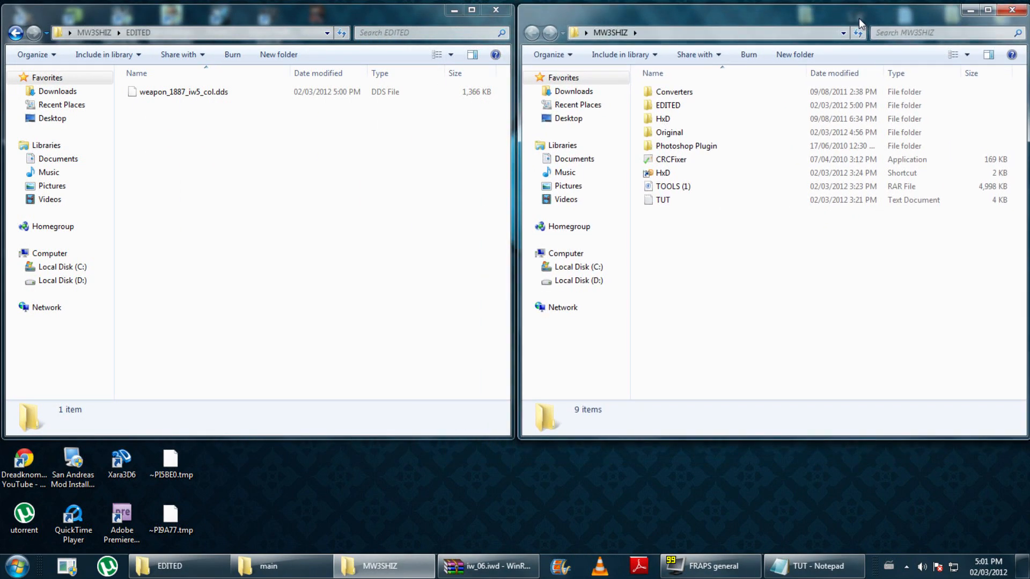
{"action": "left_click", "coordinate": [694, 97]}
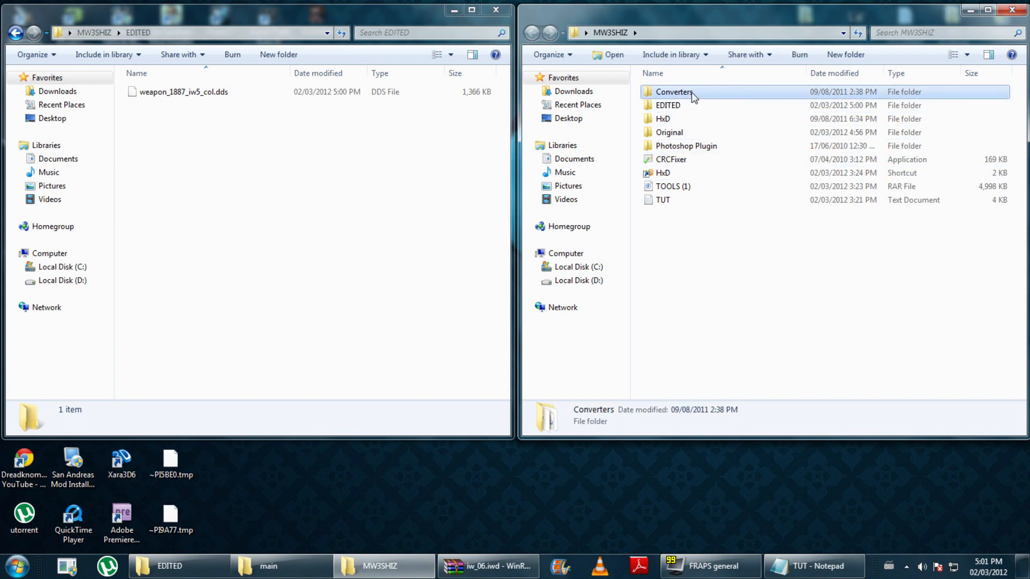
{"action": "double_click", "coordinate": [691, 92]}
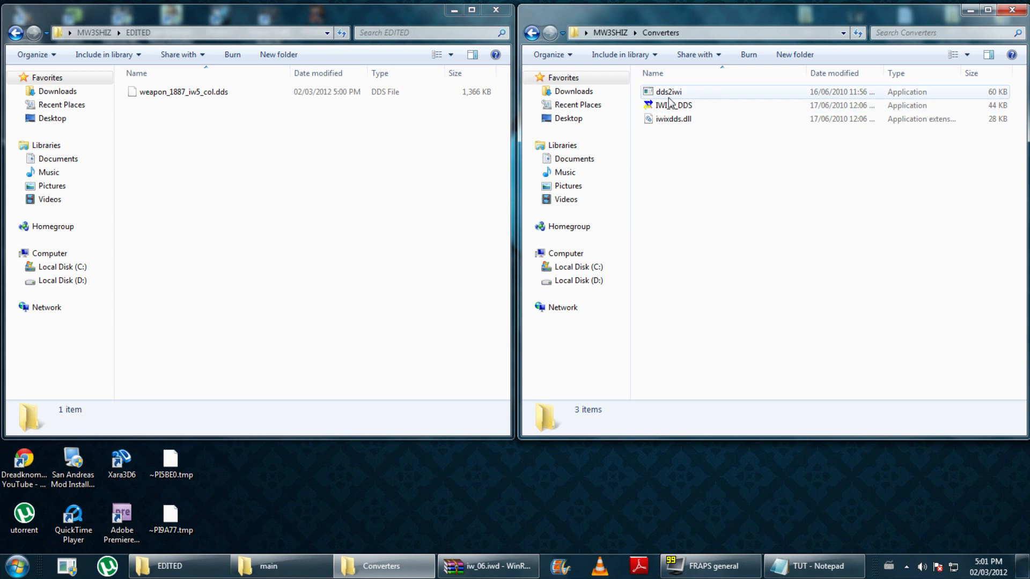
Convert weapon_1887_iw5_col.dds in the EDITED folder to IWI with the dds2iwi converter, and select the resulting IWI file.
{"action": "left_click", "coordinate": [165, 18]}
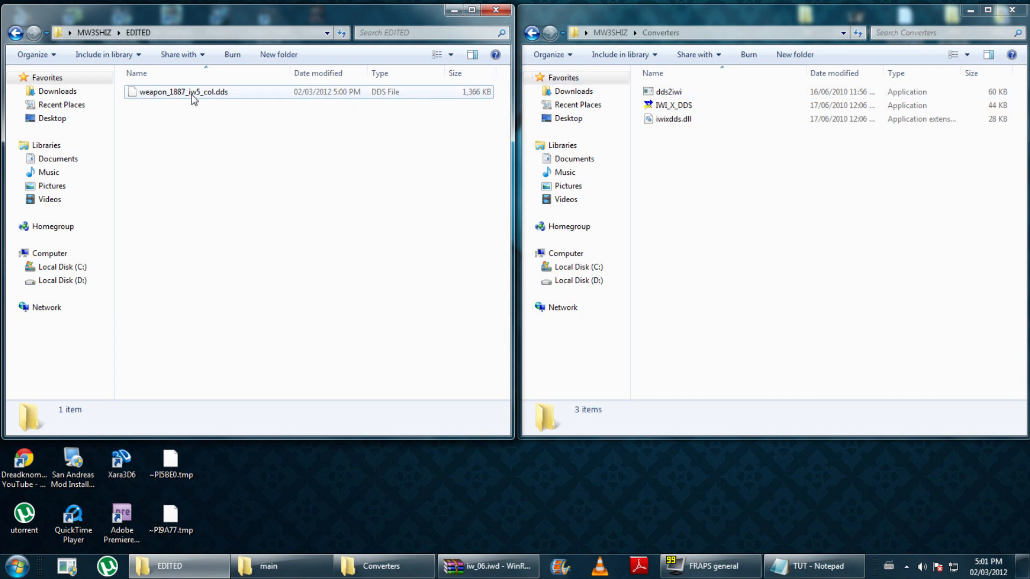
{"action": "left_click", "coordinate": [173, 95]}
{"action": "left_click_drag", "start_coordinate": [174, 95], "coordinate": [672, 95]}
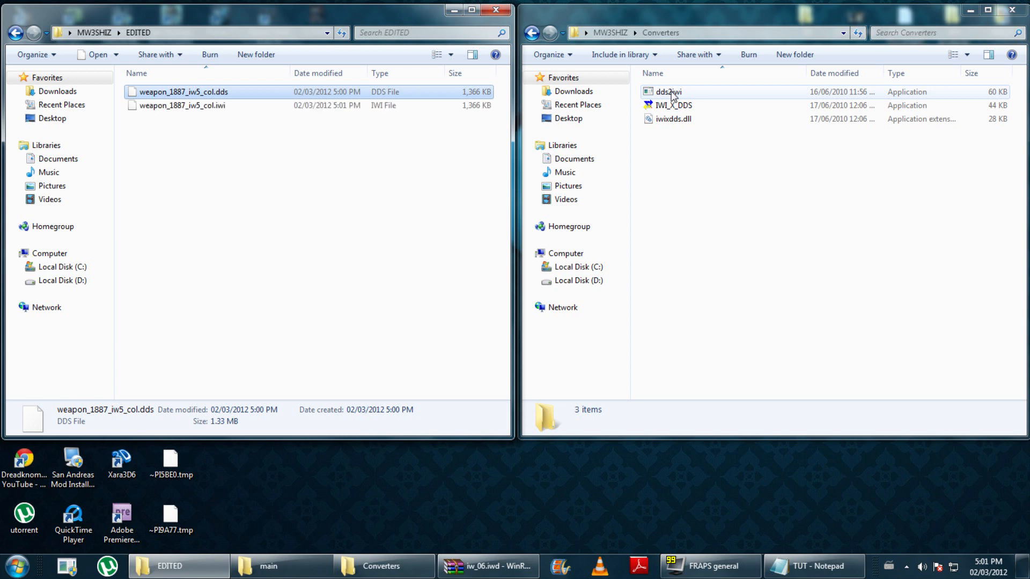
{"action": "left_click", "coordinate": [264, 183]}
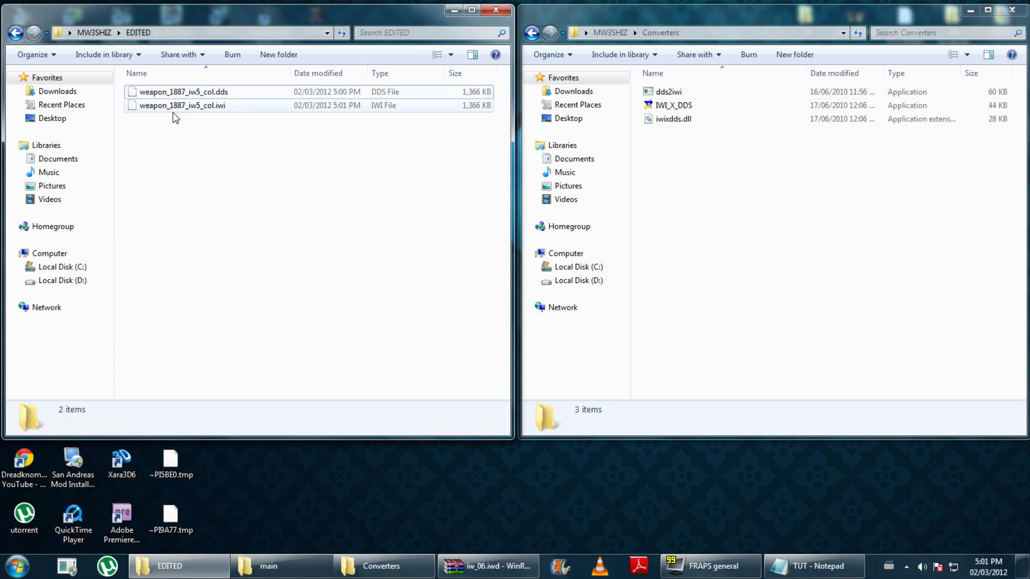
{"action": "left_click_drag", "start_coordinate": [212, 179], "coordinate": [207, 113]}
{"action": "left_click", "coordinate": [195, 209]}
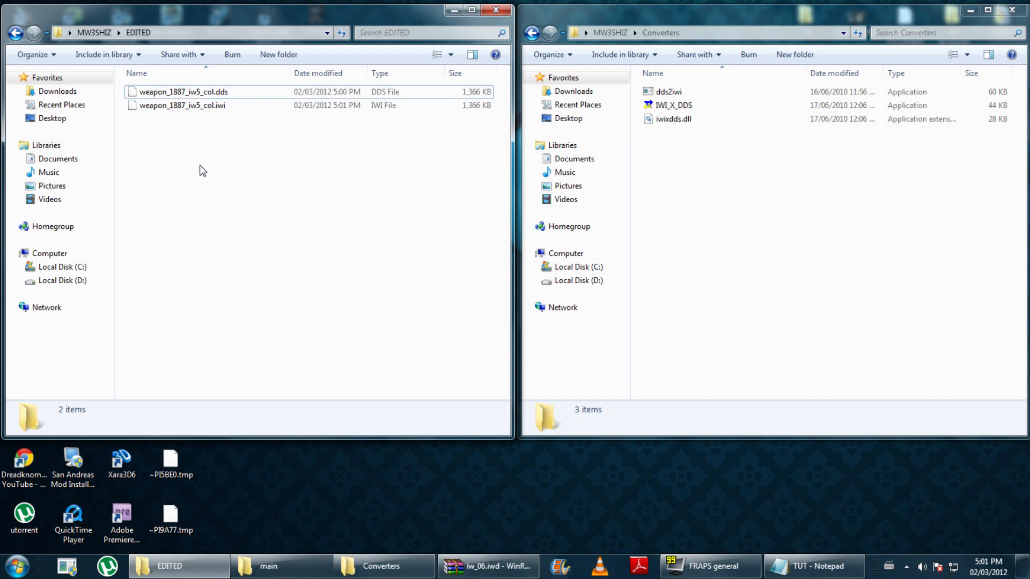
{"action": "left_click", "coordinate": [192, 105]}
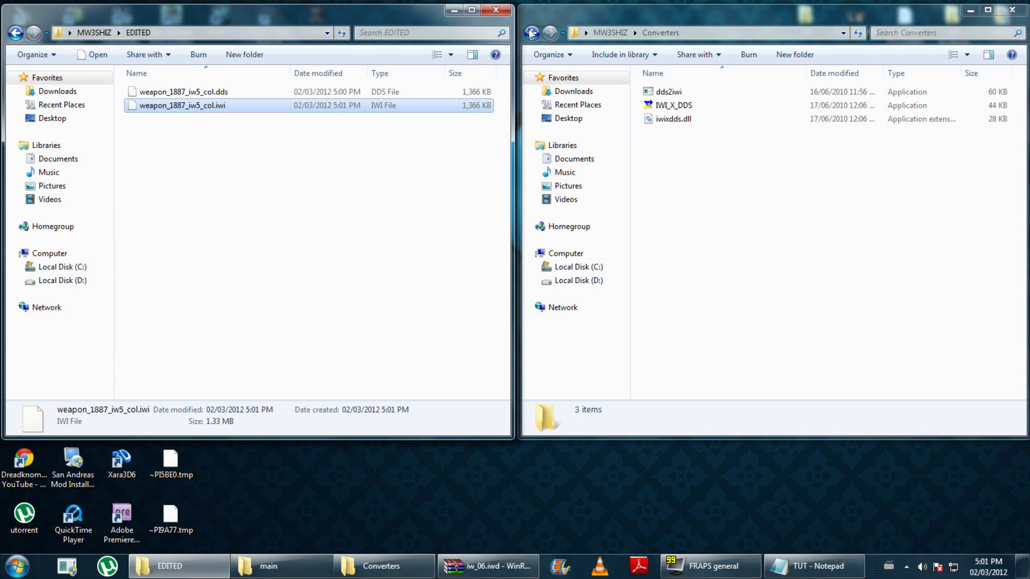
Return from Converters to the MW3SHIZ folder and launch the HxD hex editor from its shortcut.
{"action": "left_click", "coordinate": [638, 14]}
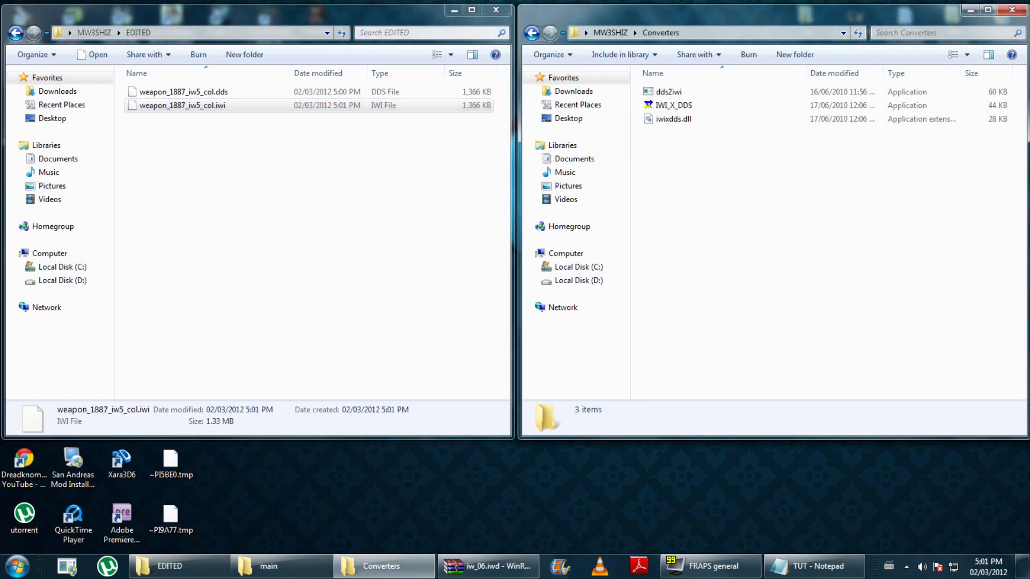
{"action": "left_click", "coordinate": [531, 33]}
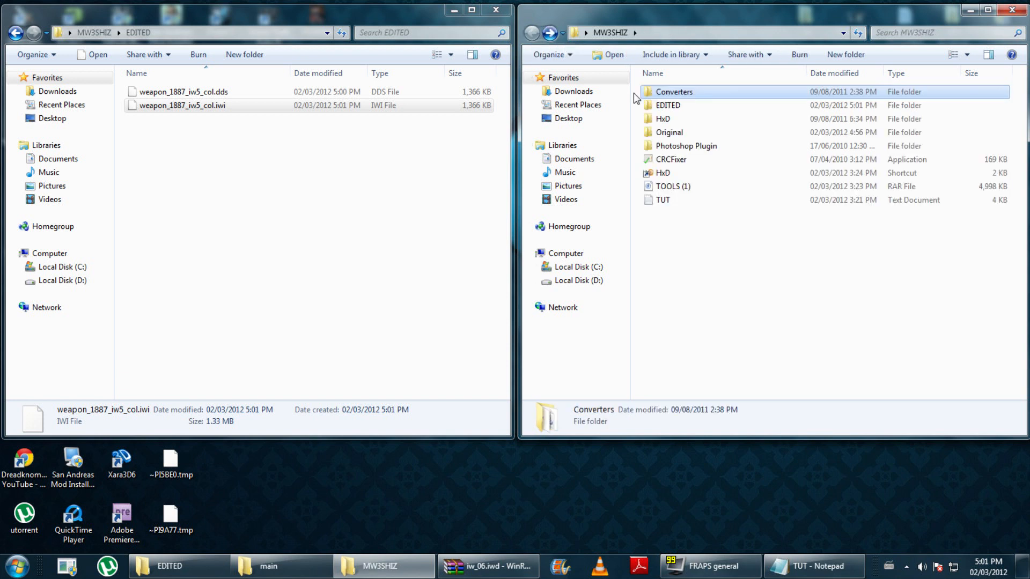
{"action": "left_click", "coordinate": [676, 164]}
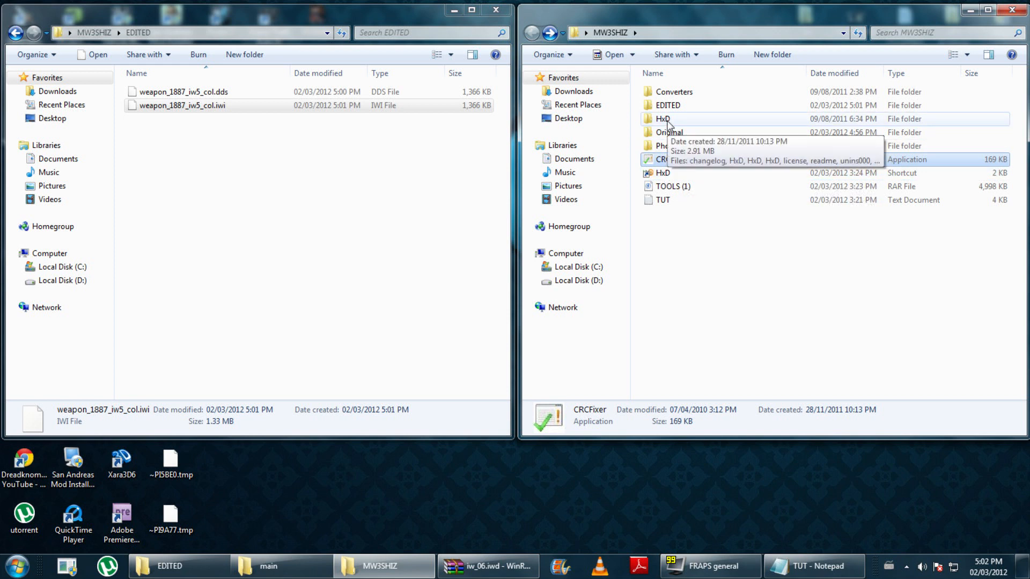
{"action": "double_click", "coordinate": [668, 121]}
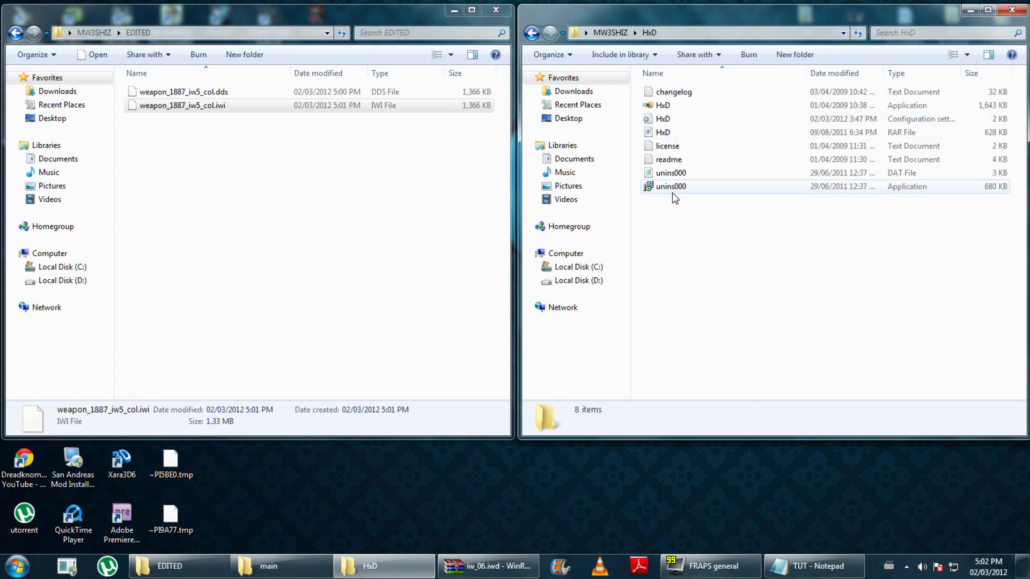
{"action": "key", "text": "BackSpace"}
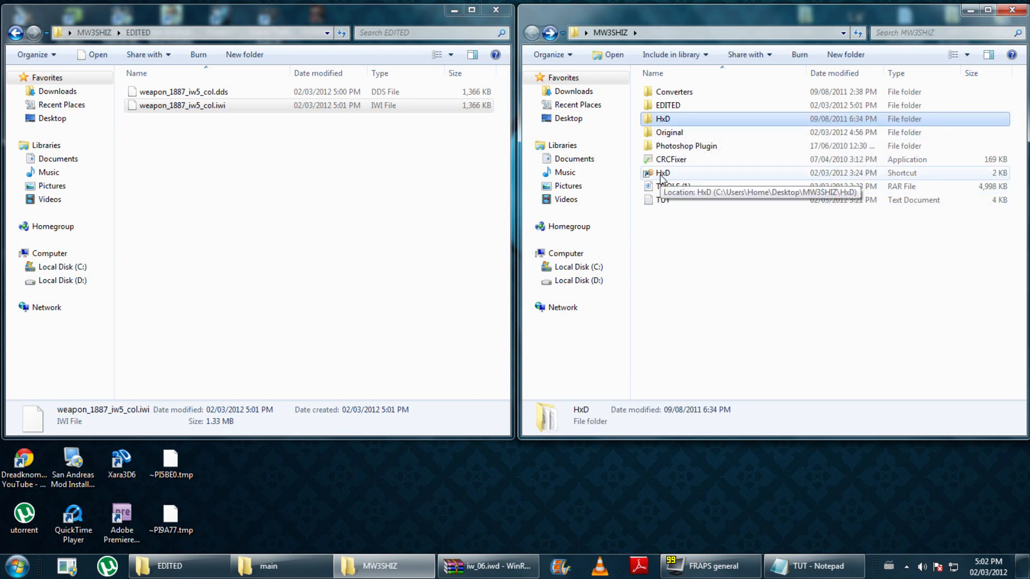
{"action": "double_click", "coordinate": [663, 173]}
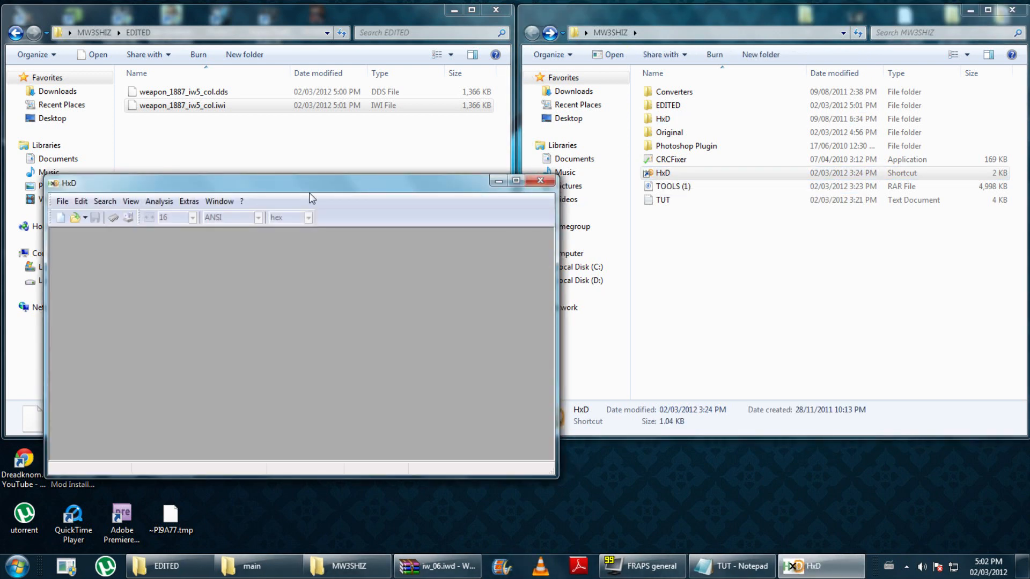
Open the converted weapon_1887_iw5_col.iwi from the EDITED folder in HxD.
{"action": "left_click_drag", "start_coordinate": [594, 21], "coordinate": [625, 25]}
{"action": "left_click", "coordinate": [185, 105]}
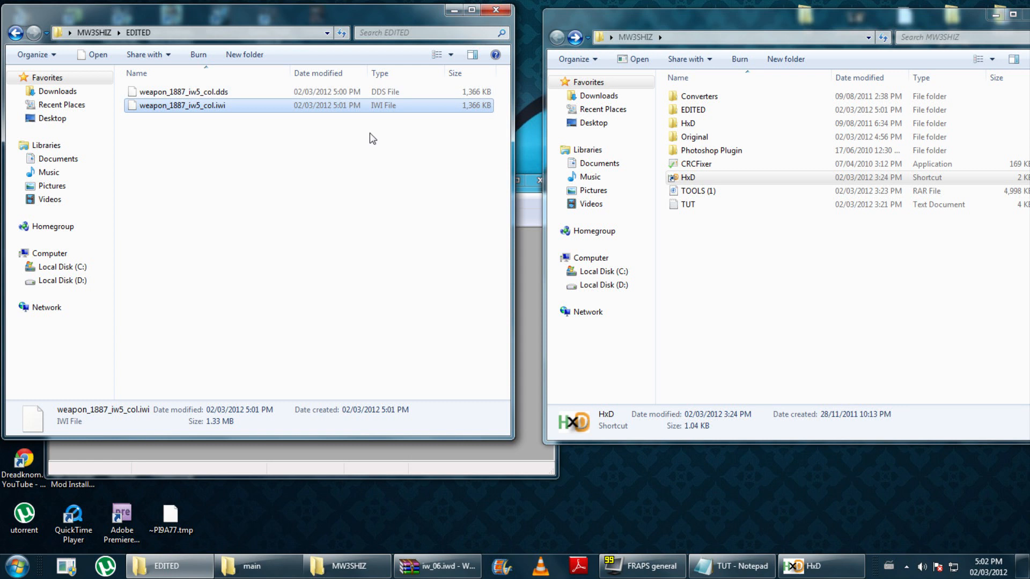
{"action": "left_click", "coordinate": [521, 195]}
{"action": "left_click_drag", "start_coordinate": [403, 181], "coordinate": [482, 185]}
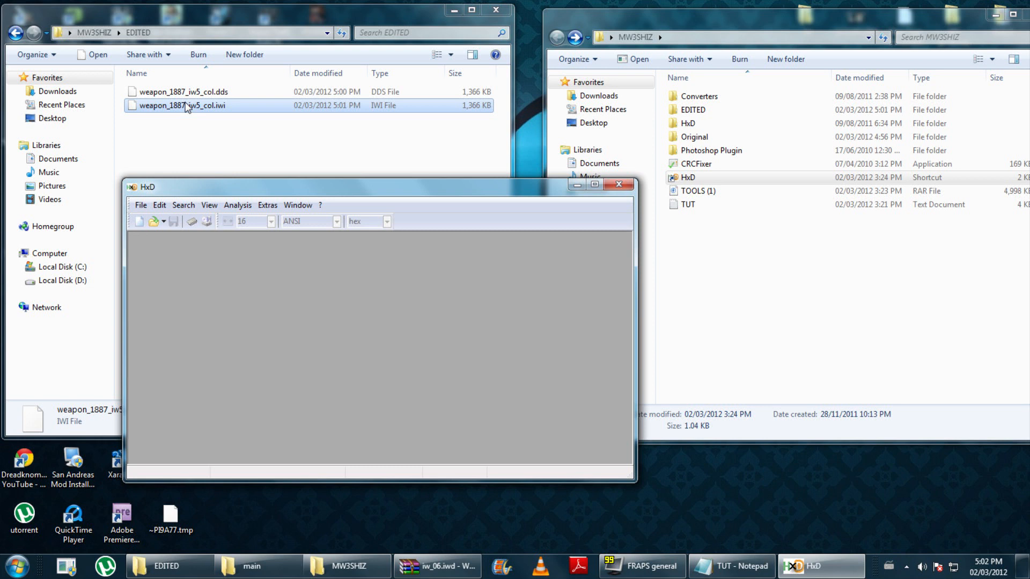
{"action": "left_click_drag", "start_coordinate": [198, 112], "coordinate": [238, 311]}
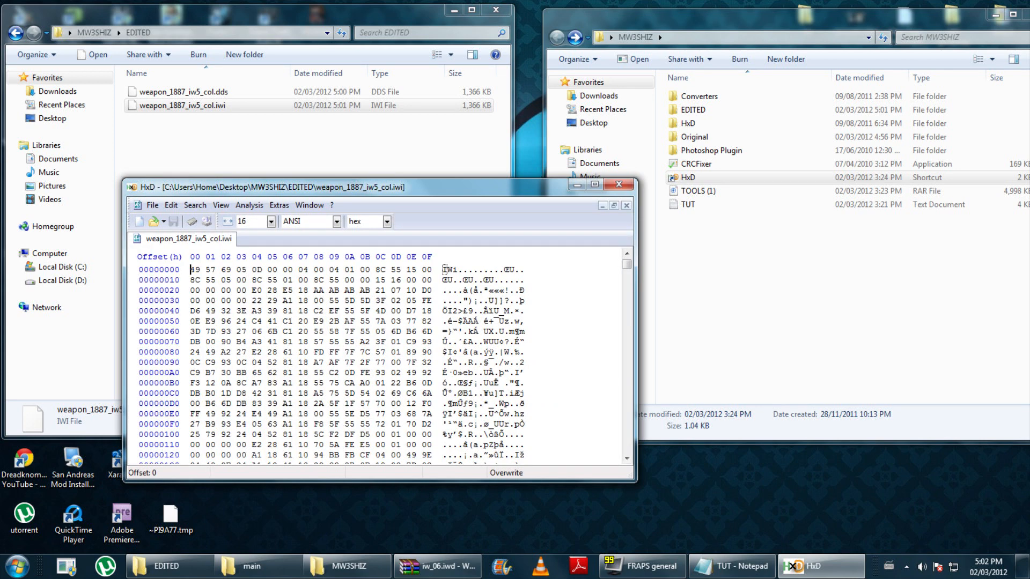
Close the extra MW3SHIZ Explorer window, open the Original folder in the remaining one and select weapon_1887_iw5_col.iwi.
{"action": "left_click", "coordinate": [626, 20]}
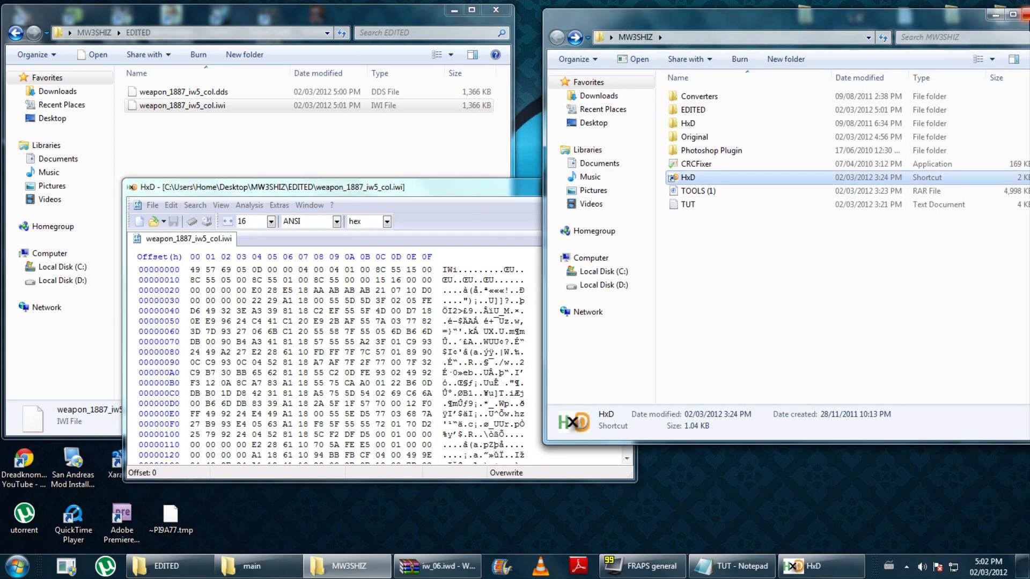
{"action": "left_click", "coordinate": [1023, 14]}
{"action": "left_click_drag", "start_coordinate": [133, 11], "coordinate": [700, 1]}
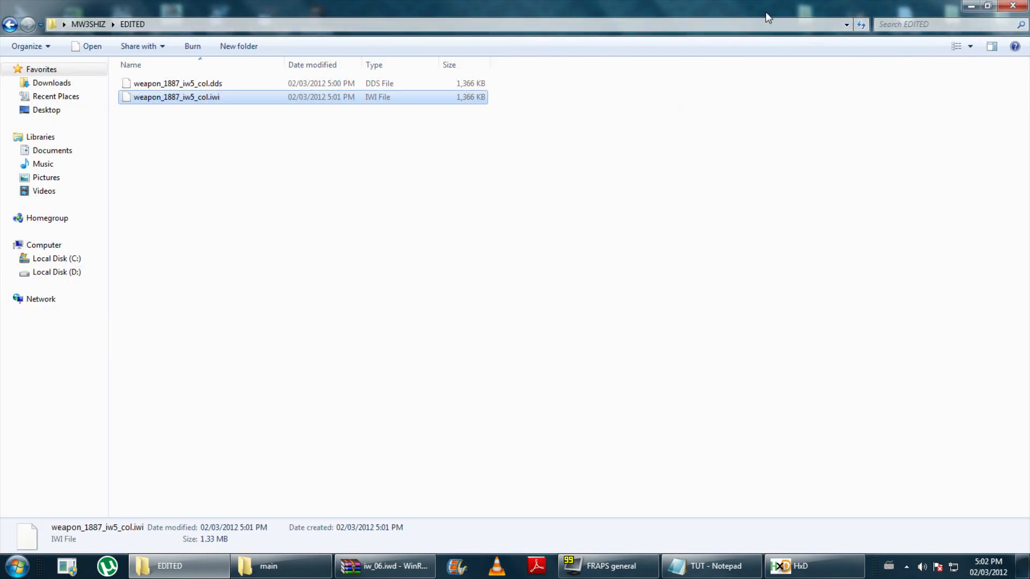
{"action": "left_click_drag", "start_coordinate": [765, 12], "coordinate": [947, 23]}
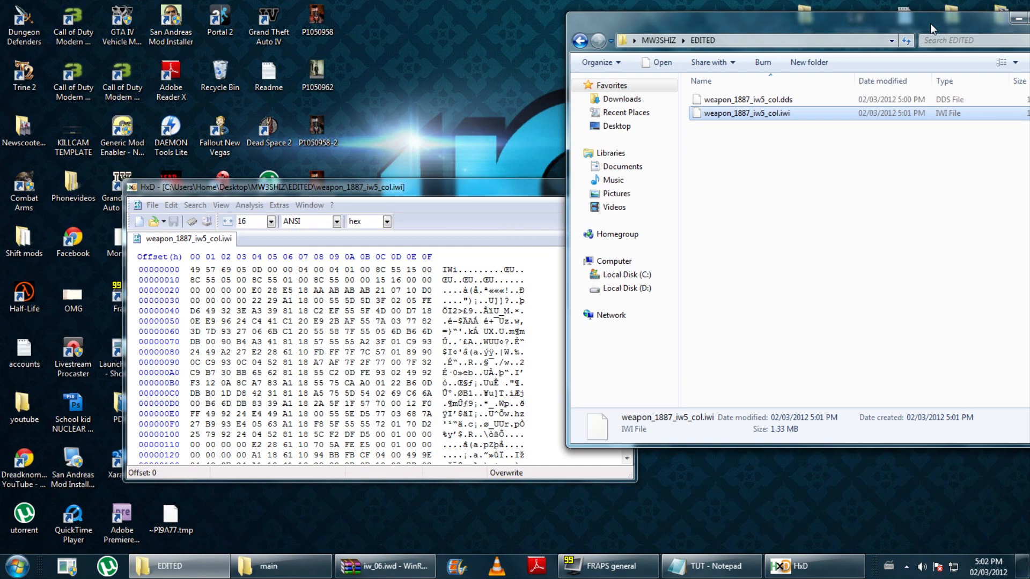
{"action": "left_click", "coordinate": [584, 46]}
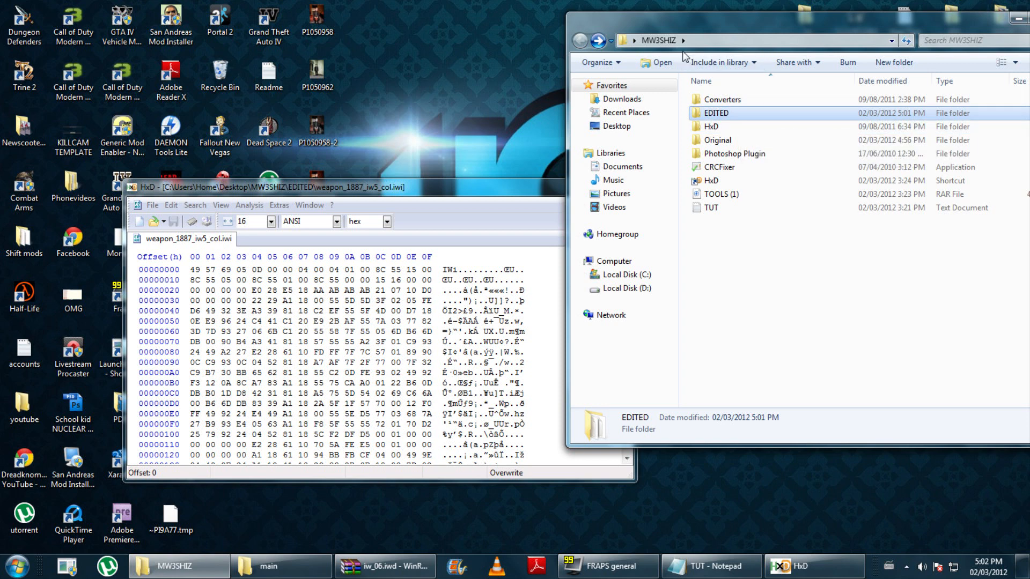
{"action": "double_click", "coordinate": [719, 141]}
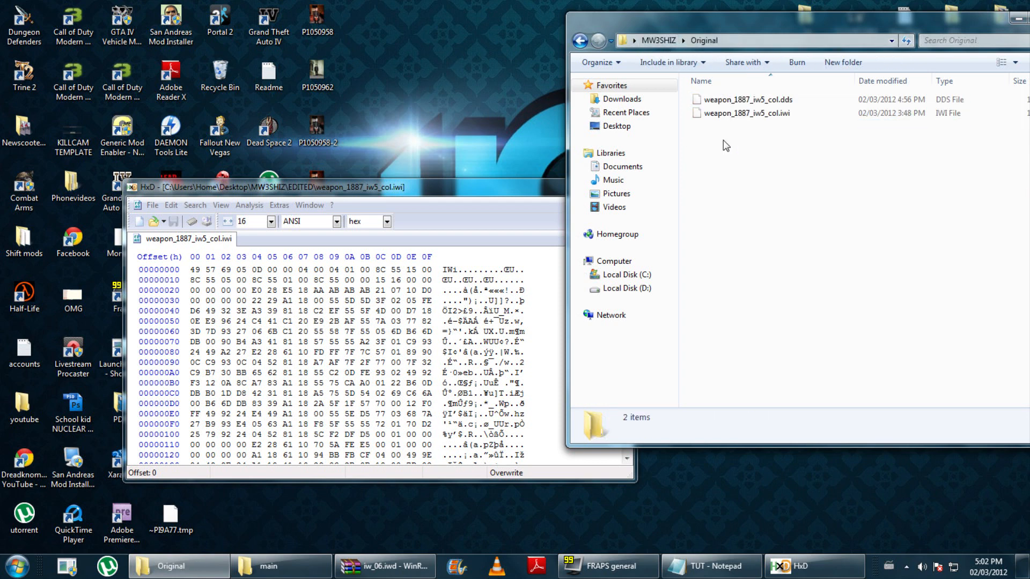
{"action": "left_click", "coordinate": [741, 115]}
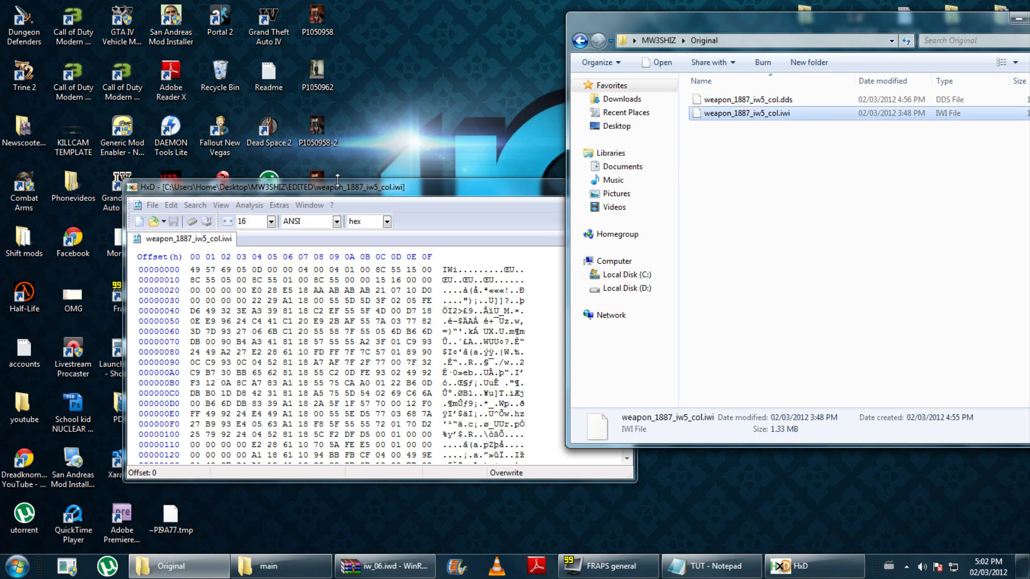
Open the original weapon_1887_iw5_col.iwi in HxD alongside the edited file, and compare their opening bytes.
{"action": "left_click_drag", "start_coordinate": [338, 185], "coordinate": [240, 152]}
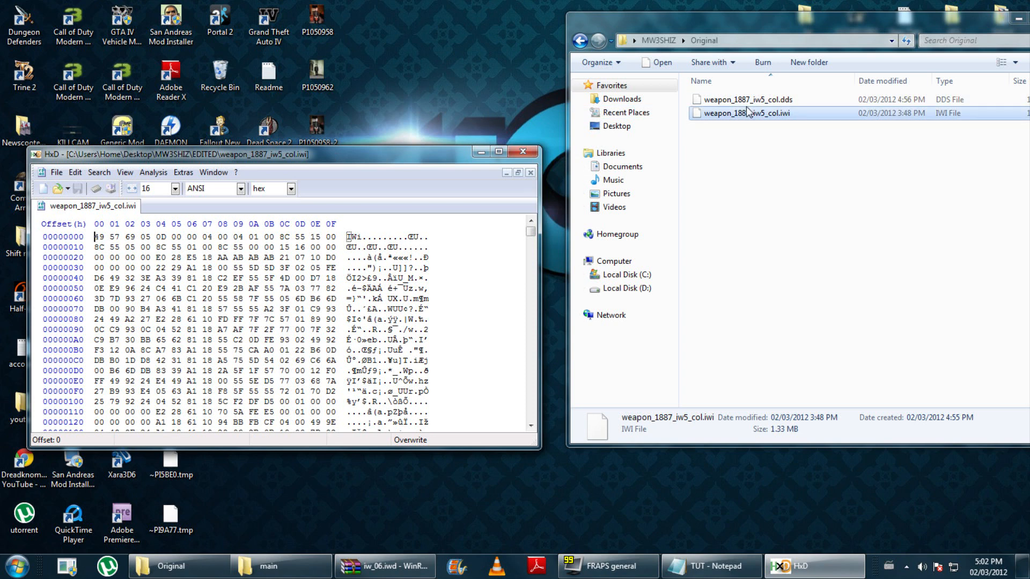
{"action": "left_click_drag", "start_coordinate": [749, 112], "coordinate": [324, 205]}
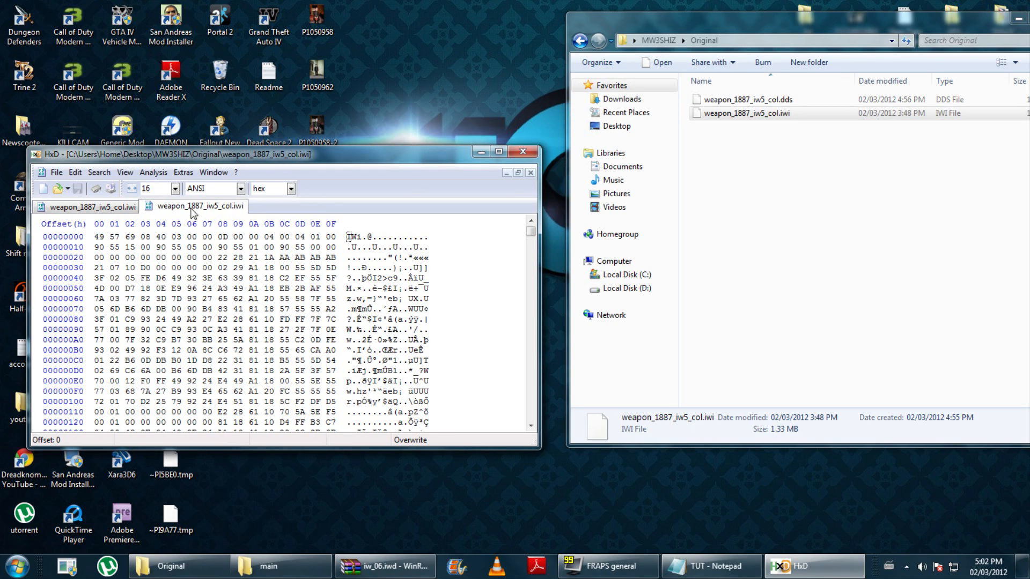
{"action": "left_click", "coordinate": [94, 208]}
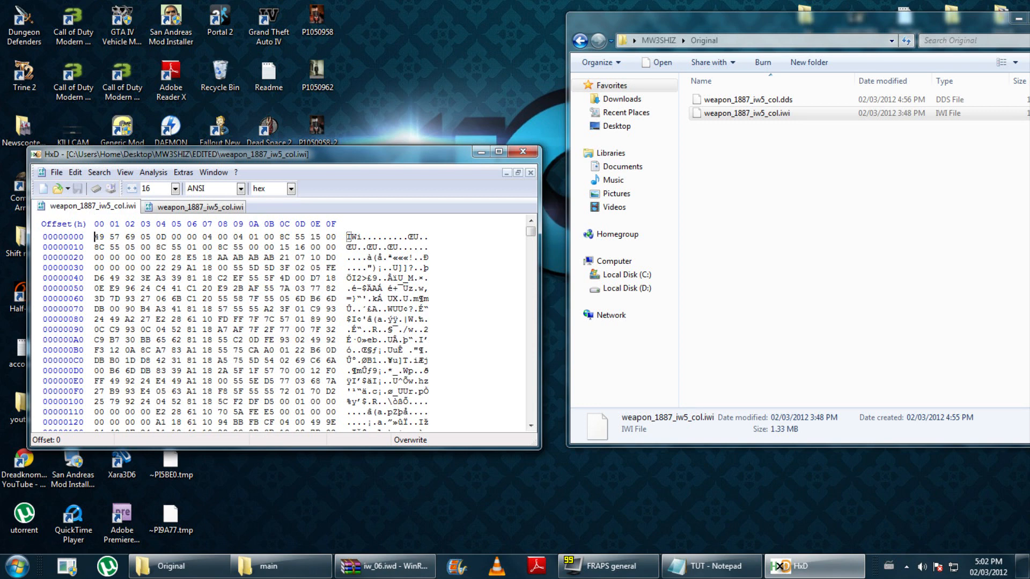
Copy the first two rows of hex bytes, offsets 0 to 1F, from the original IWI file.
{"action": "left_click", "coordinate": [182, 209]}
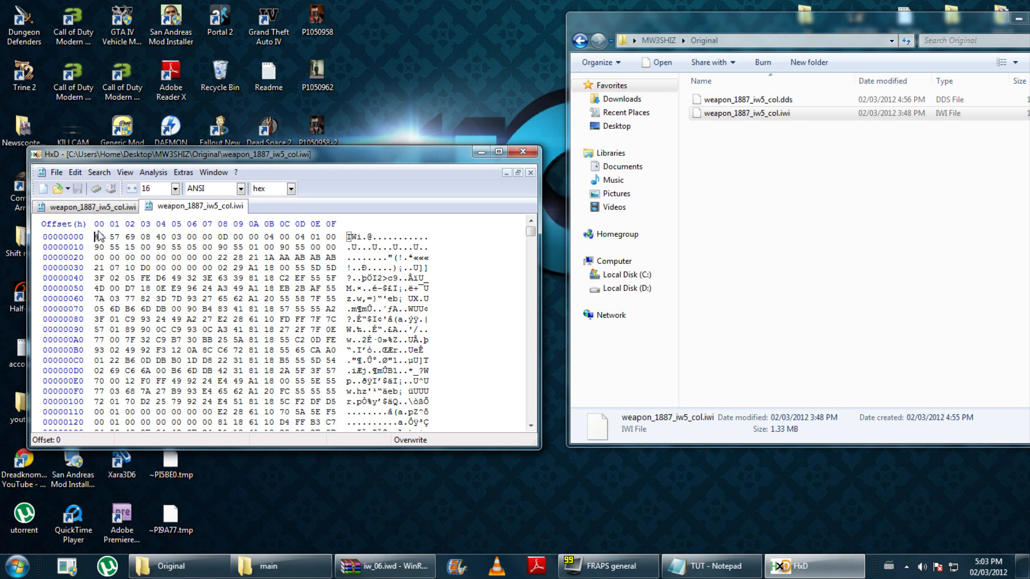
{"action": "key", "text": "shift+Right"}
{"action": "key", "text": "shift+Right"}
{"action": "key", "text": "shift+Right"}
{"action": "key", "text": "shift+Right"}
{"action": "key", "text": "shift+Right"}
{"action": "key", "text": "shift+Right"}
{"action": "key", "text": "shift+Right"}
{"action": "key", "text": "shift+Right"}
{"action": "key", "text": "shift+Right"}
{"action": "key", "text": "shift+Right"}
{"action": "key", "text": "shift+Right"}
{"action": "key", "text": "shift+Right"}
{"action": "key", "text": "shift+Right"}
{"action": "key", "text": "shift+Right"}
{"action": "key", "text": "shift+Right"}
{"action": "key", "text": "shift+Right"}
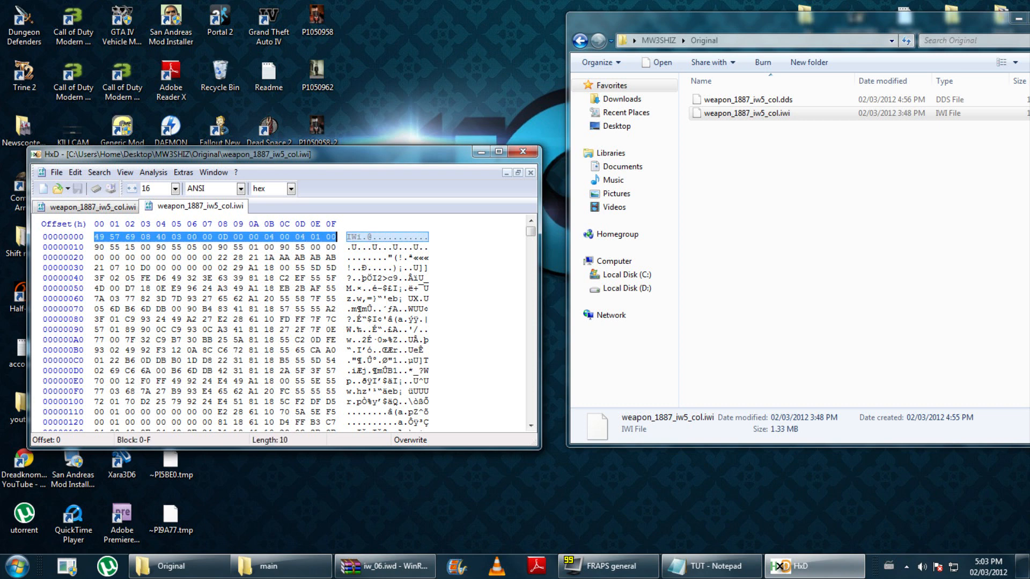
{"action": "key", "text": "shift+Down"}
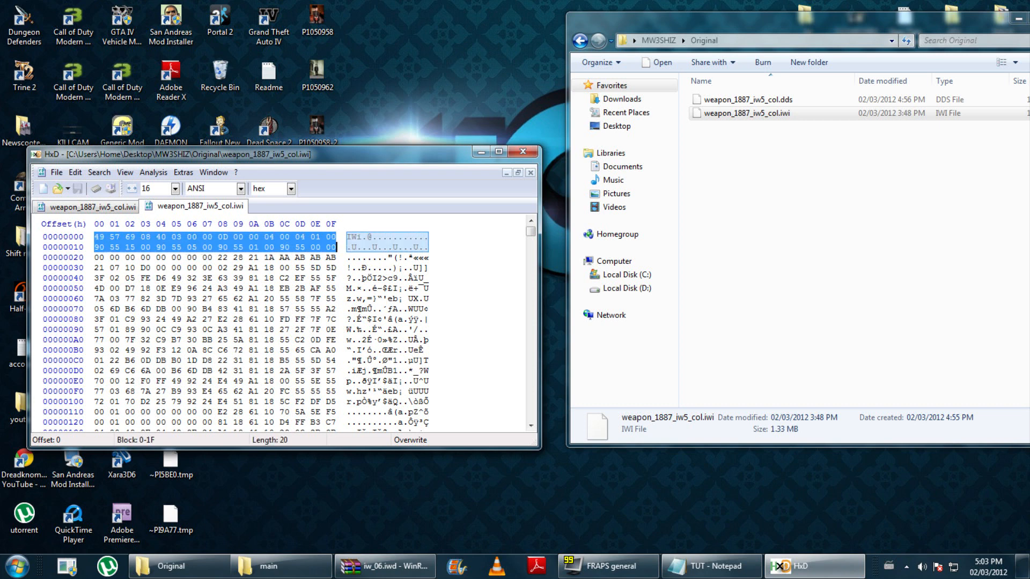
{"action": "right_click", "coordinate": [141, 241]}
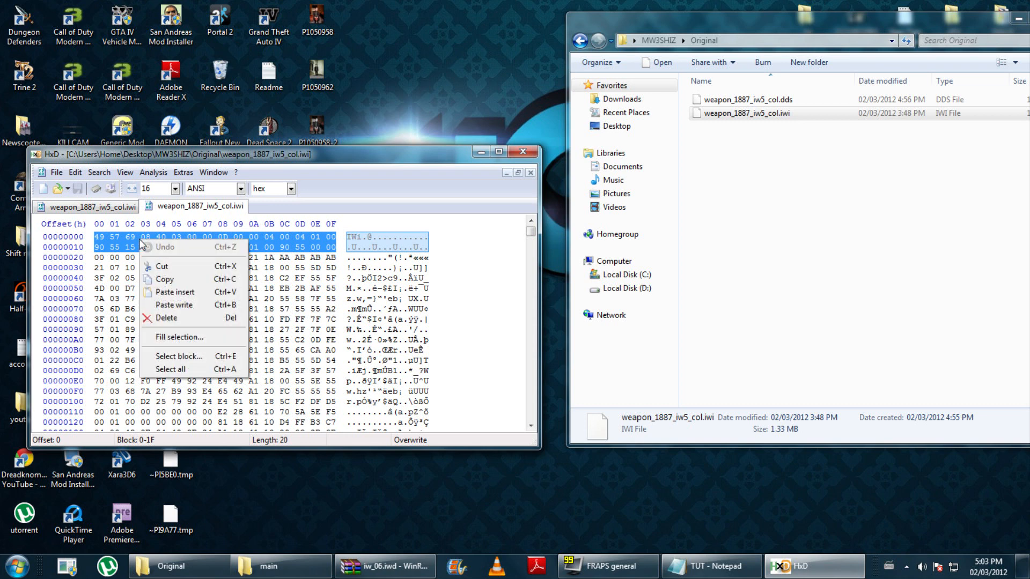
{"action": "left_click", "coordinate": [180, 284]}
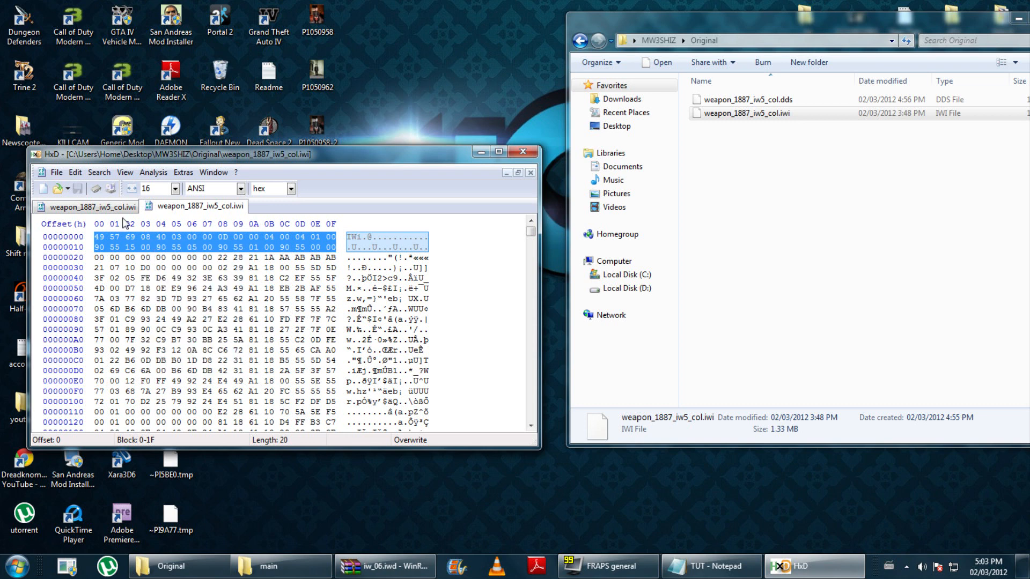
Replace the first two rows of the edited IWI file, offsets 0 to 1F, with the copied original header bytes.
{"action": "left_click", "coordinate": [98, 210]}
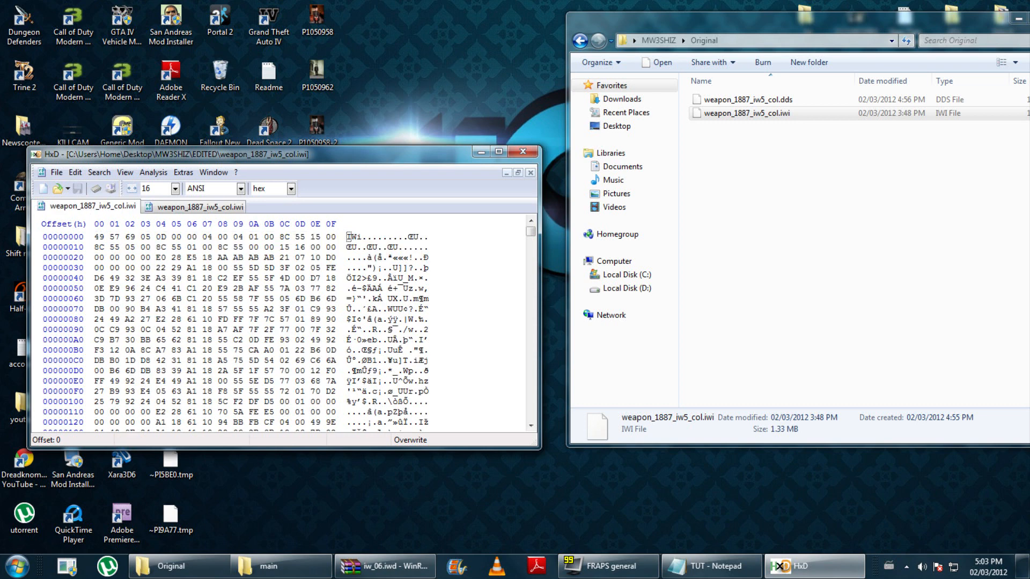
{"action": "key", "text": "shift+Right"}
{"action": "key", "text": "shift+Right"}
{"action": "key", "text": "shift+Right"}
{"action": "key", "text": "shift+Right"}
{"action": "key", "text": "shift+Right"}
{"action": "key", "text": "shift+Right"}
{"action": "key", "text": "shift+Right"}
{"action": "key", "text": "shift+Right"}
{"action": "key", "text": "shift+Right"}
{"action": "key", "text": "shift+Right"}
{"action": "key", "text": "shift+Right"}
{"action": "key", "text": "shift+Right"}
{"action": "key", "text": "shift+Right"}
{"action": "key", "text": "shift+Right"}
{"action": "key", "text": "shift+Right"}
{"action": "key", "text": "shift+Right"}
{"action": "key", "text": "shift+Down"}
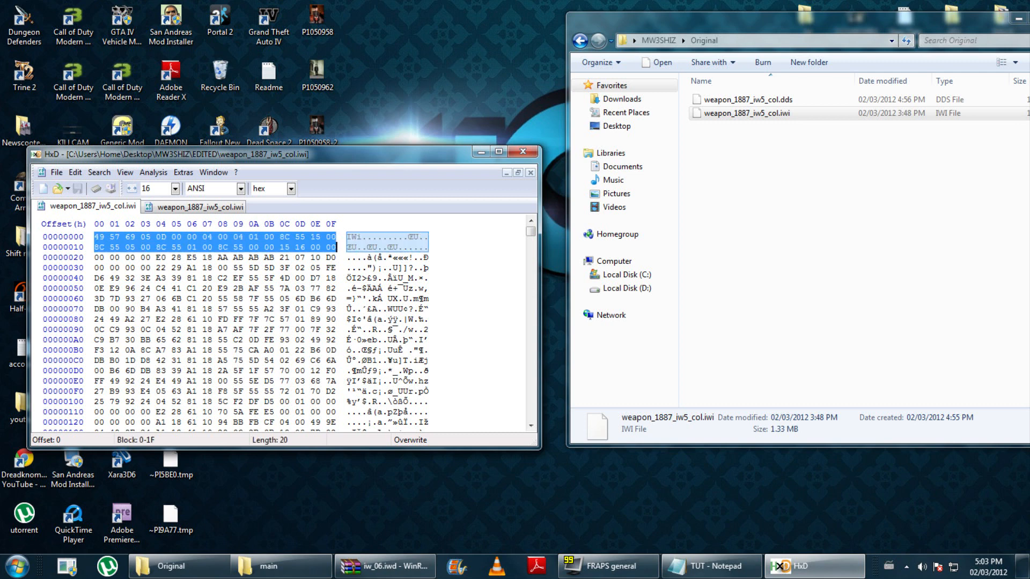
{"action": "right_click", "coordinate": [282, 240]}
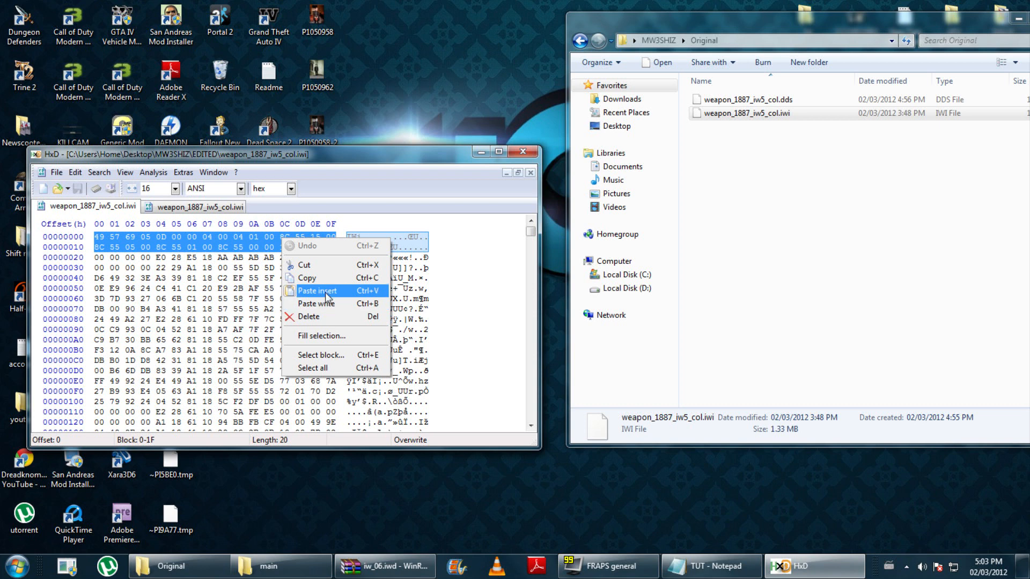
{"action": "left_click", "coordinate": [316, 291]}
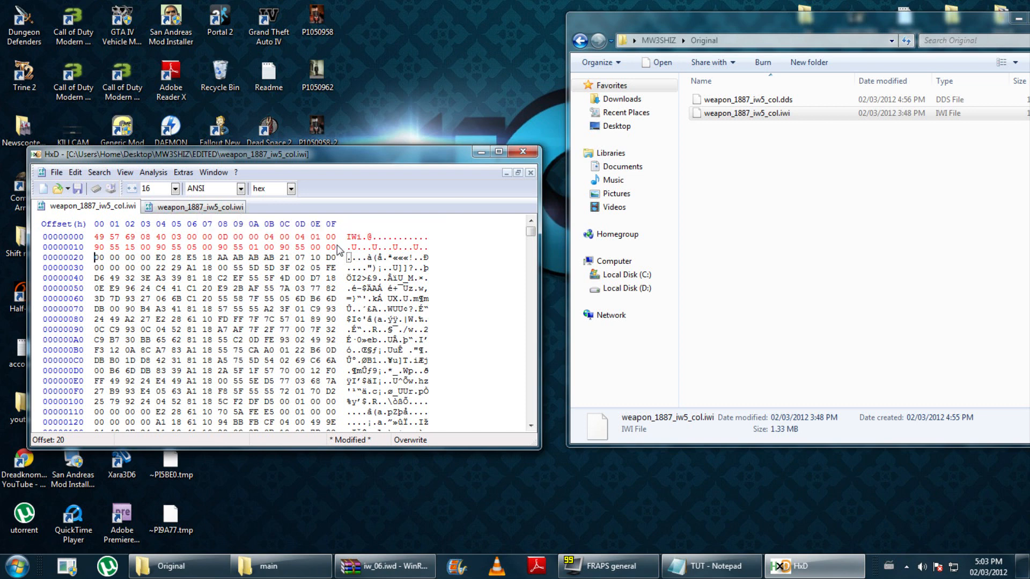
Copy the 00 byte at offset 1F of the edited file and insert it four times at offset 20.
{"action": "key", "text": "shift+Left"}
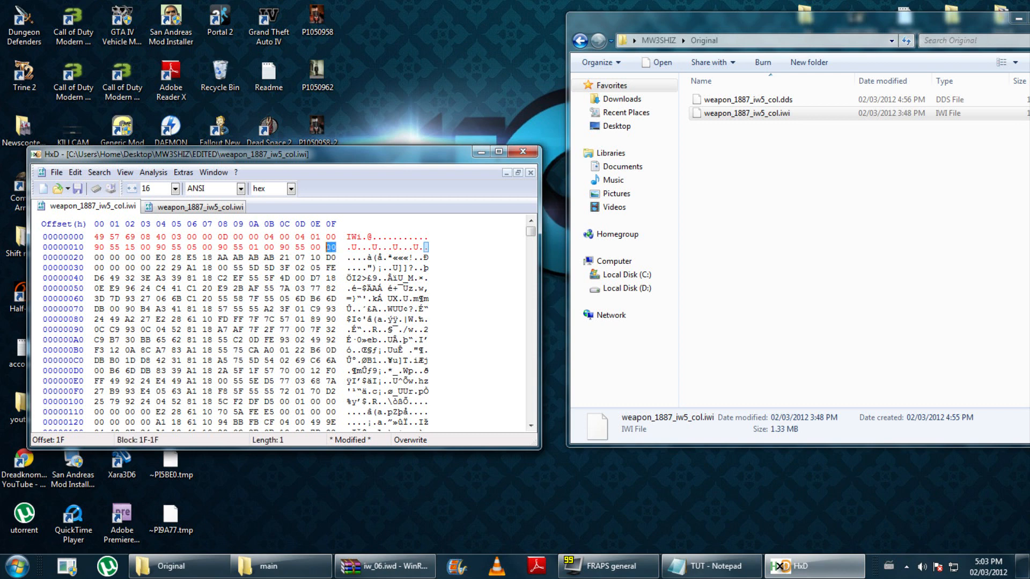
{"action": "right_click", "coordinate": [332, 247]}
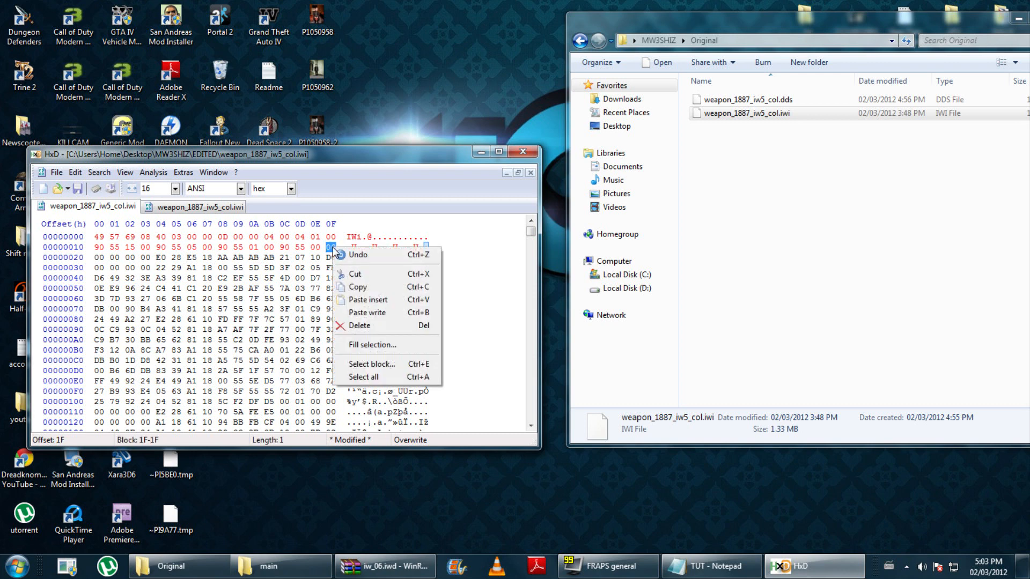
{"action": "left_click", "coordinate": [354, 286]}
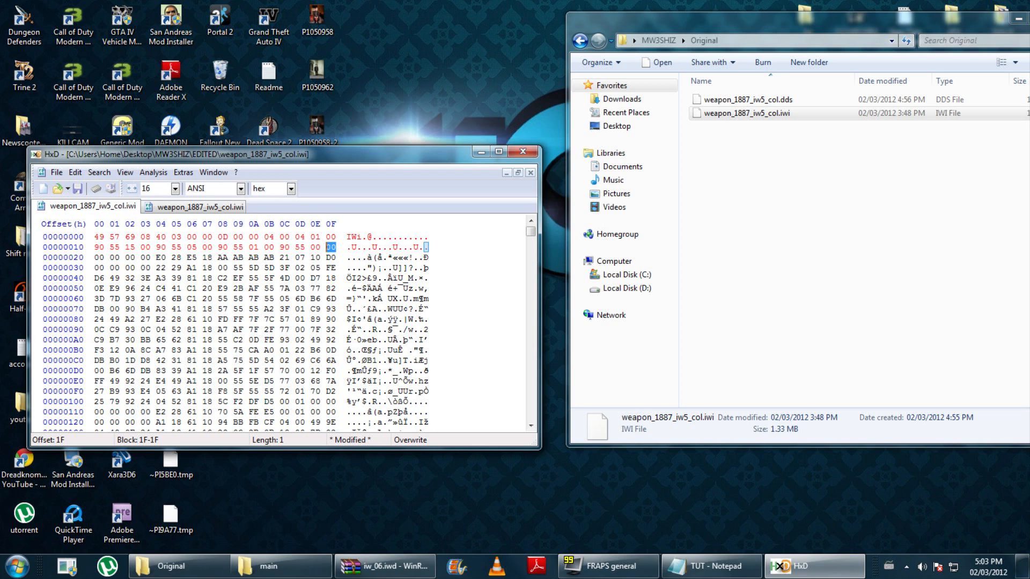
{"action": "key", "text": "Right"}
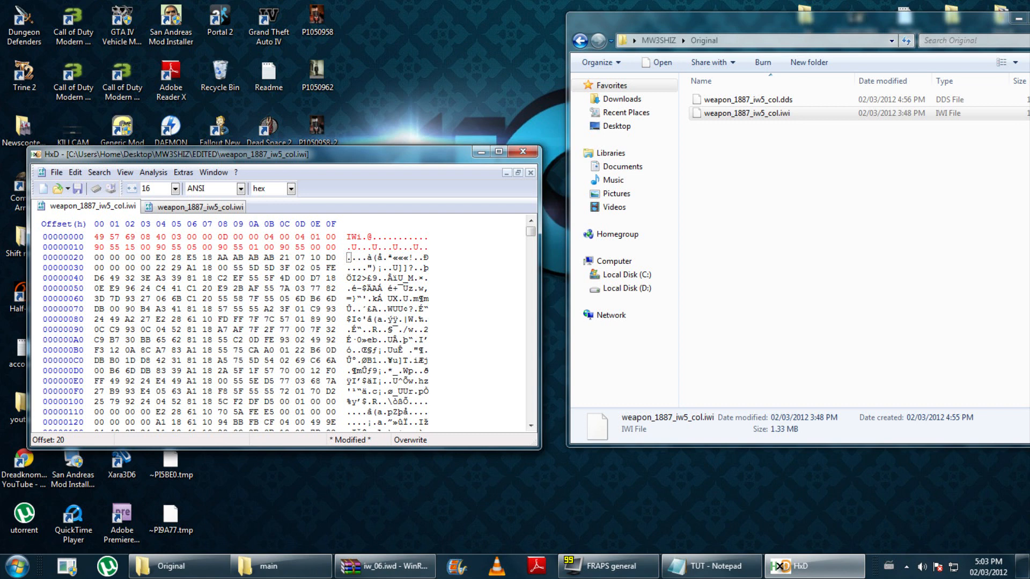
{"action": "key", "text": "ctrl+v"}
{"action": "key", "text": "ctrl+v"}
{"action": "key", "text": "ctrl+v"}
{"action": "key", "text": "ctrl+v"}
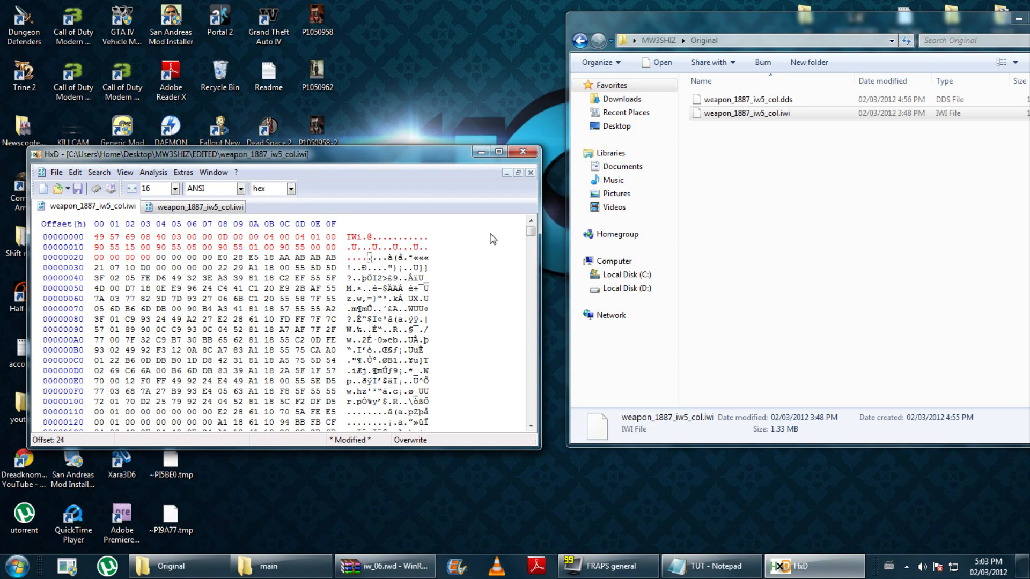
Delete the last four bytes, C3 21 04 6C, at the end of the edited IWI file and save it.
{"action": "left_click_drag", "start_coordinate": [531, 232], "coordinate": [536, 422]}
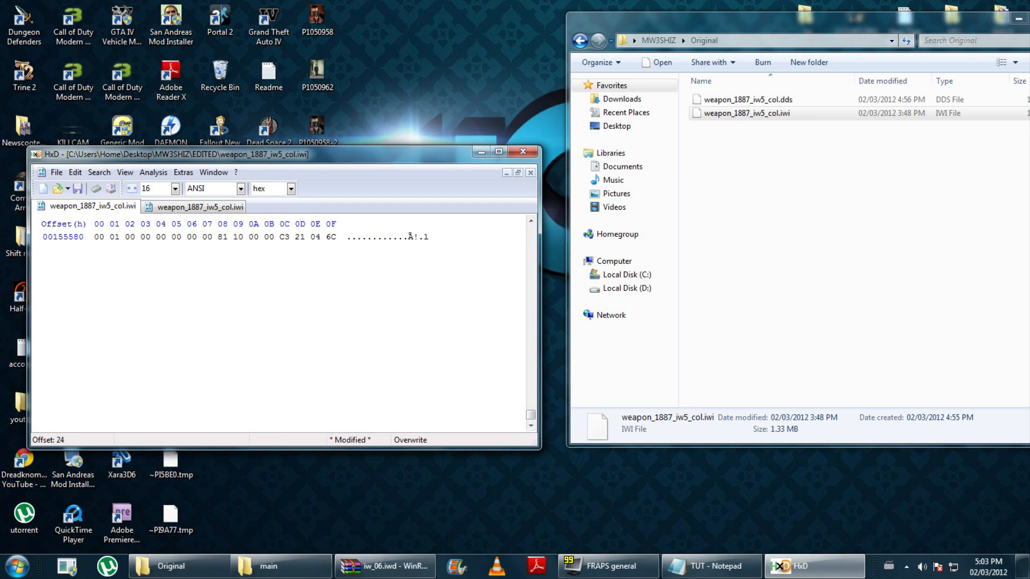
{"action": "left_click_drag", "start_coordinate": [431, 237], "coordinate": [410, 237]}
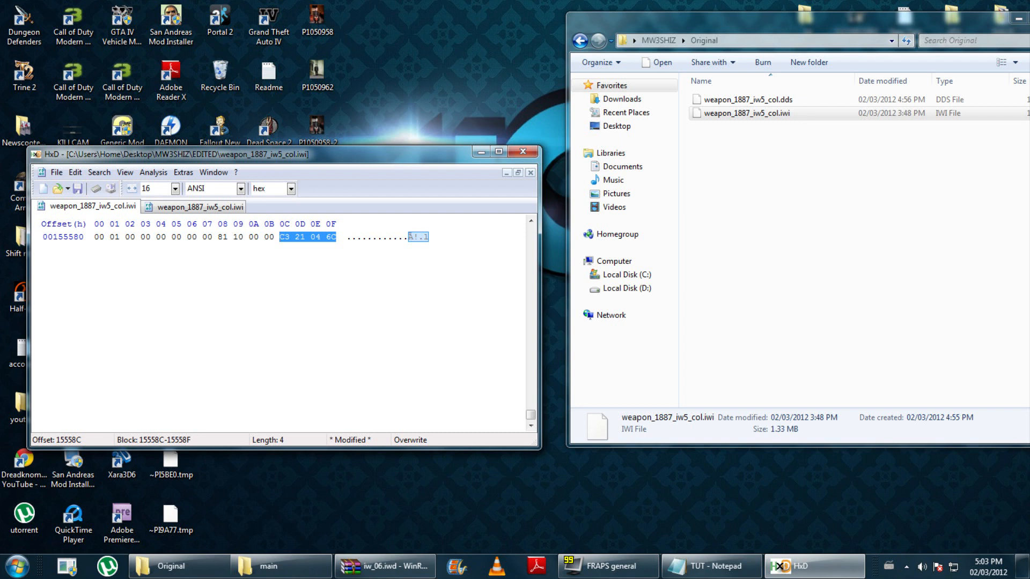
{"action": "key", "text": "Delete"}
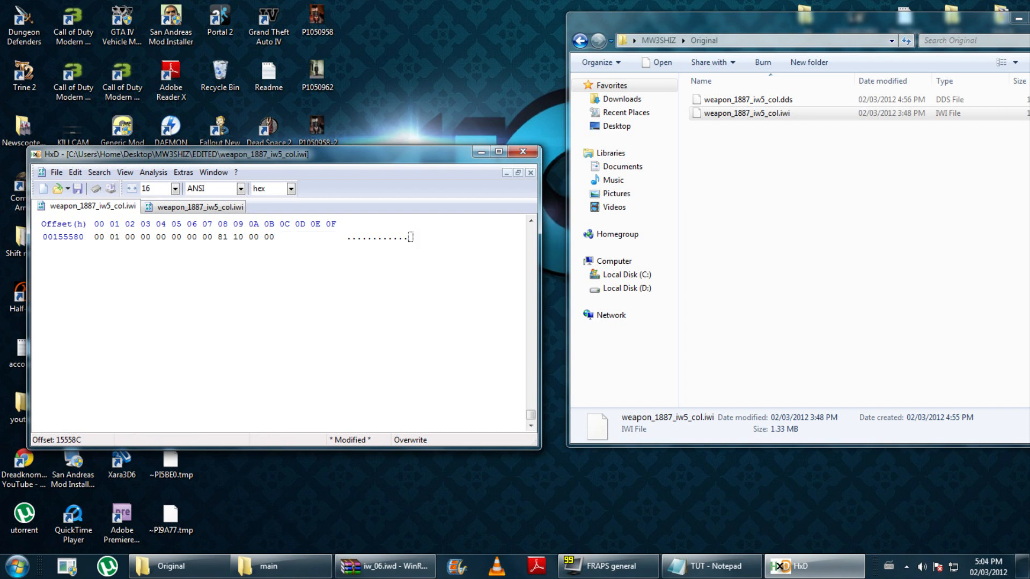
{"action": "left_click", "coordinate": [56, 173]}
{"action": "left_click", "coordinate": [36, 229]}
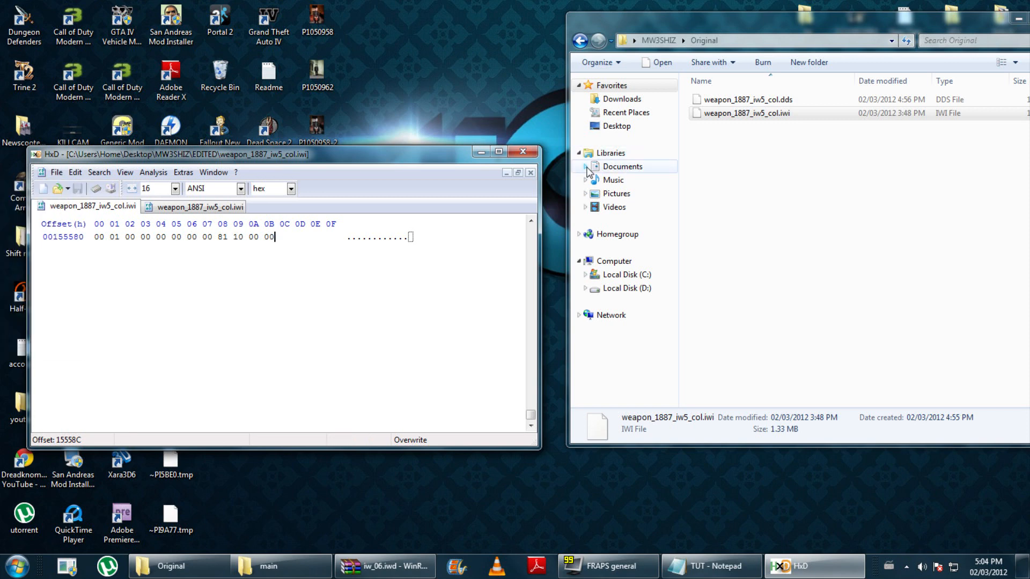
Close HxD, go back to the EDITED folder in Explorer and select the backup file weapon_1887_iw5_col.iwi.bak.
{"action": "left_click", "coordinate": [522, 152]}
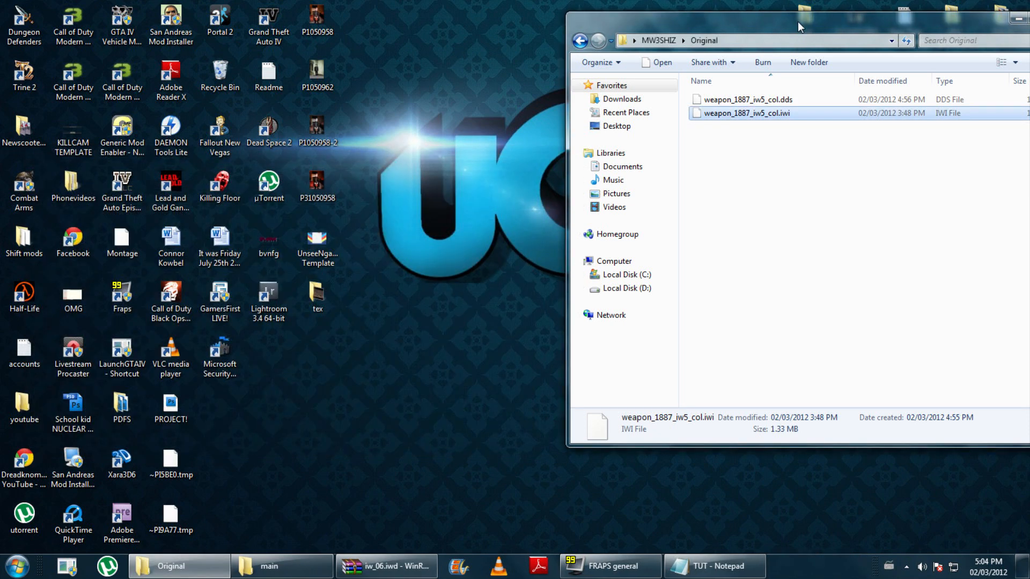
{"action": "left_click_drag", "start_coordinate": [797, 21], "coordinate": [643, 32]}
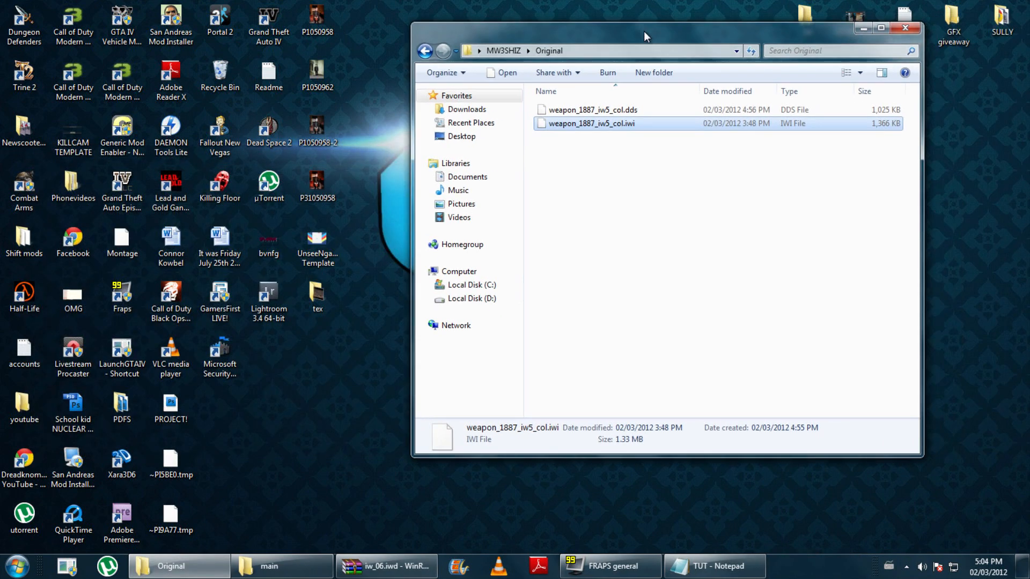
{"action": "left_click", "coordinate": [426, 52]}
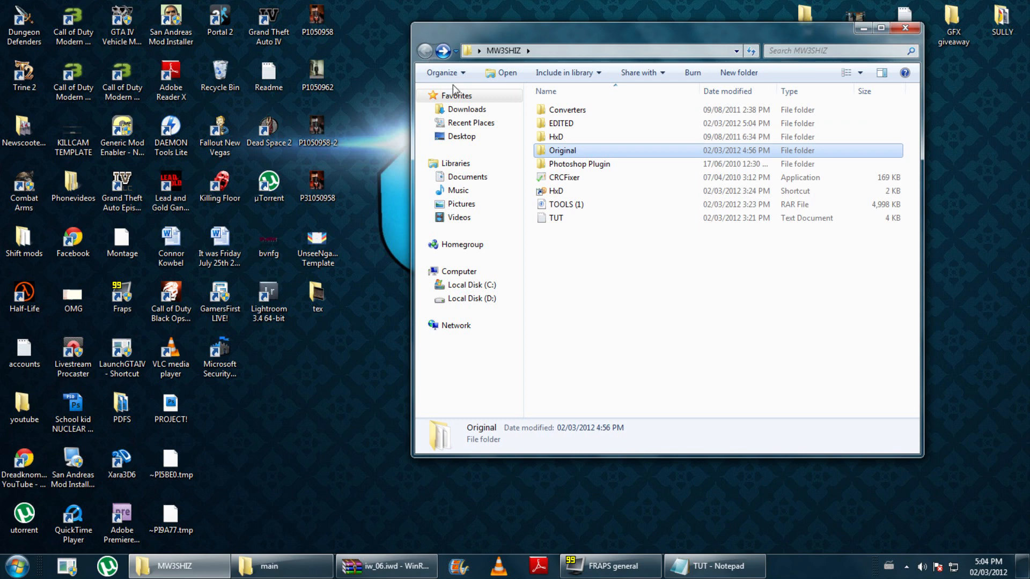
{"action": "double_click", "coordinate": [578, 124]}
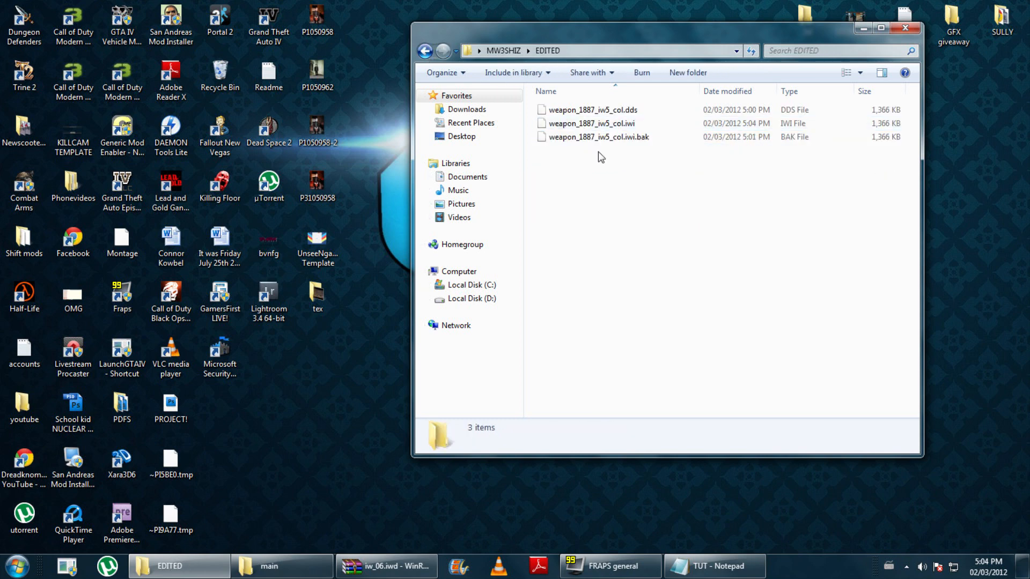
{"action": "left_click", "coordinate": [625, 140]}
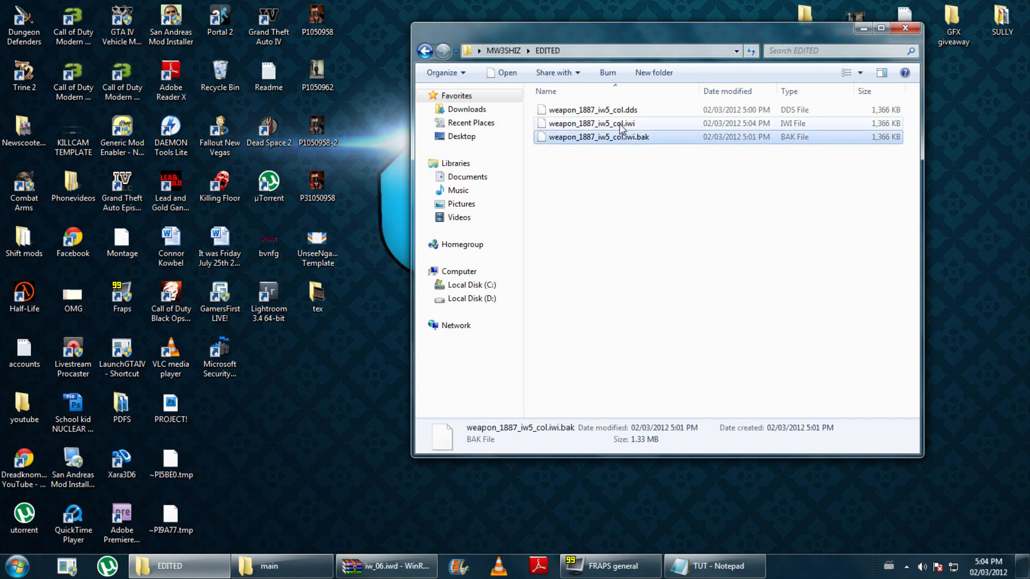
Open the MW3SHIZ folder from the desktop, launch CRCFixer and place its window beside the EDITED folder.
{"action": "left_click", "coordinate": [616, 182]}
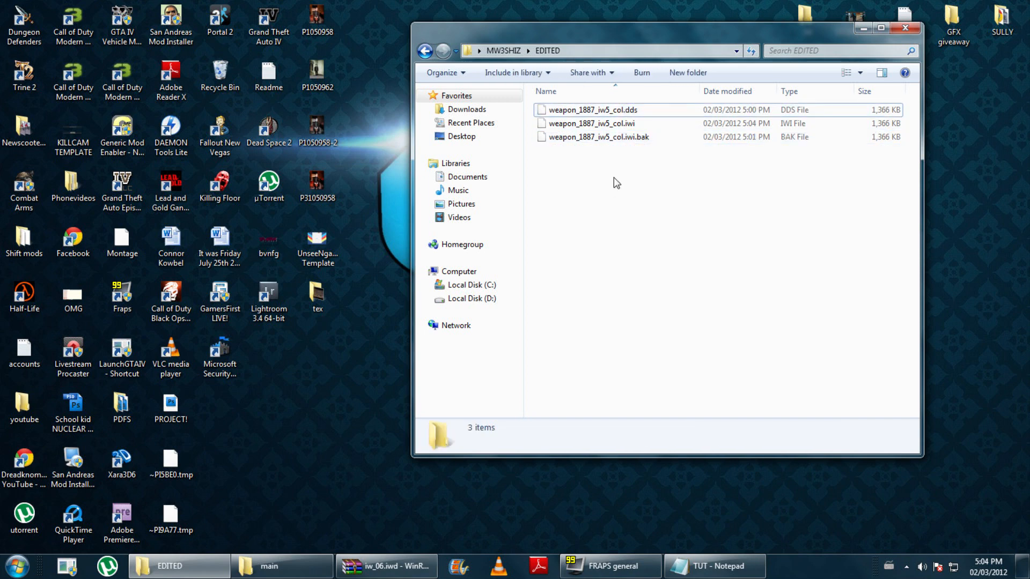
{"action": "left_click_drag", "start_coordinate": [673, 36], "coordinate": [269, 20]}
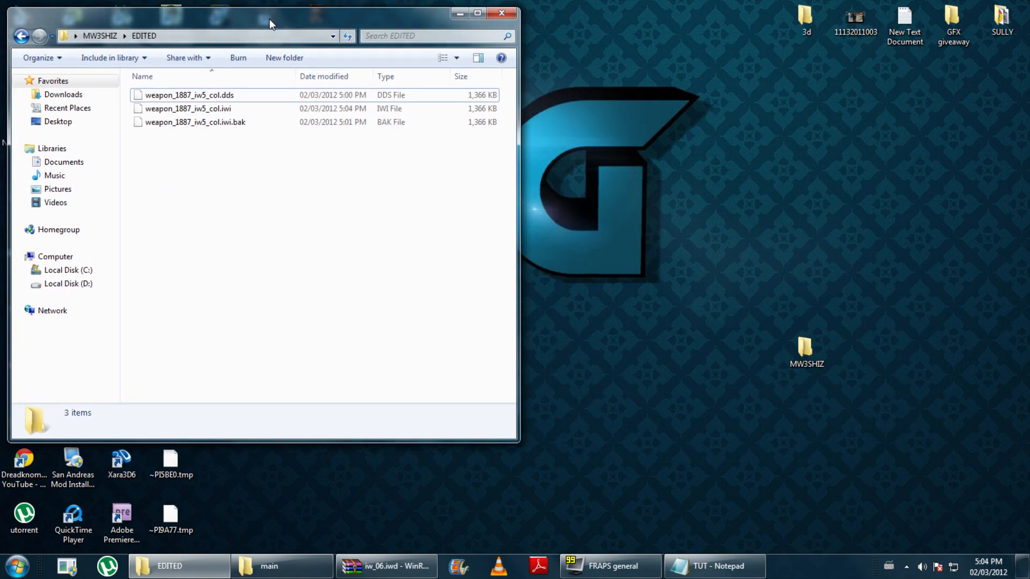
{"action": "double_click", "coordinate": [825, 355]}
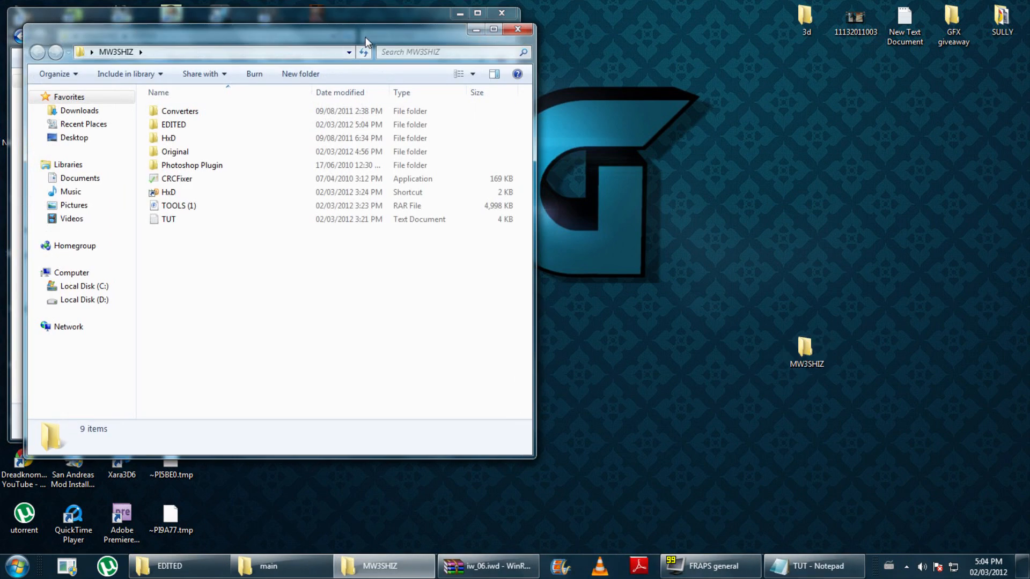
{"action": "left_click_drag", "start_coordinate": [365, 37], "coordinate": [864, 14]}
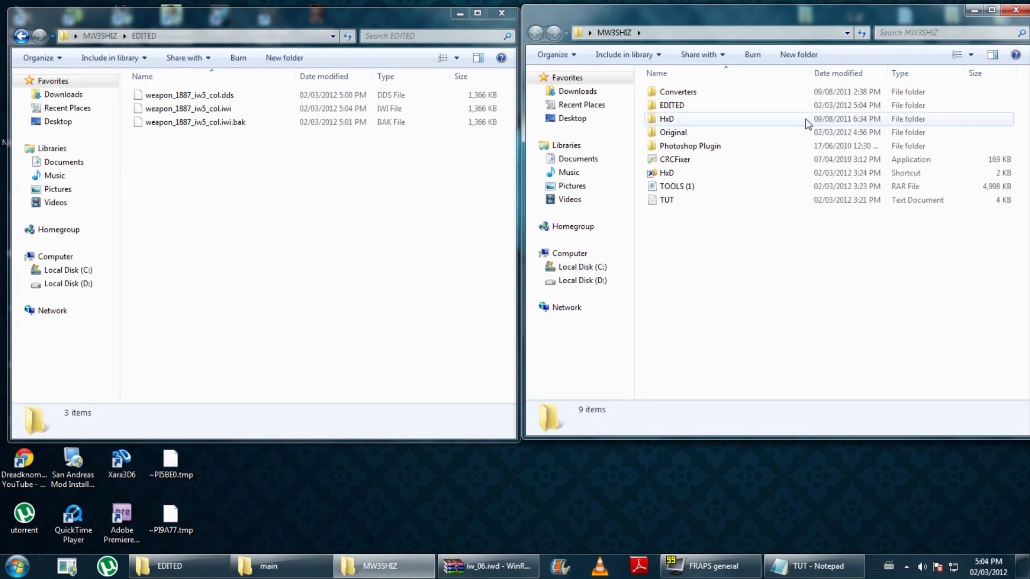
{"action": "double_click", "coordinate": [716, 160]}
{"action": "left_click_drag", "start_coordinate": [247, 134], "coordinate": [687, 134]}
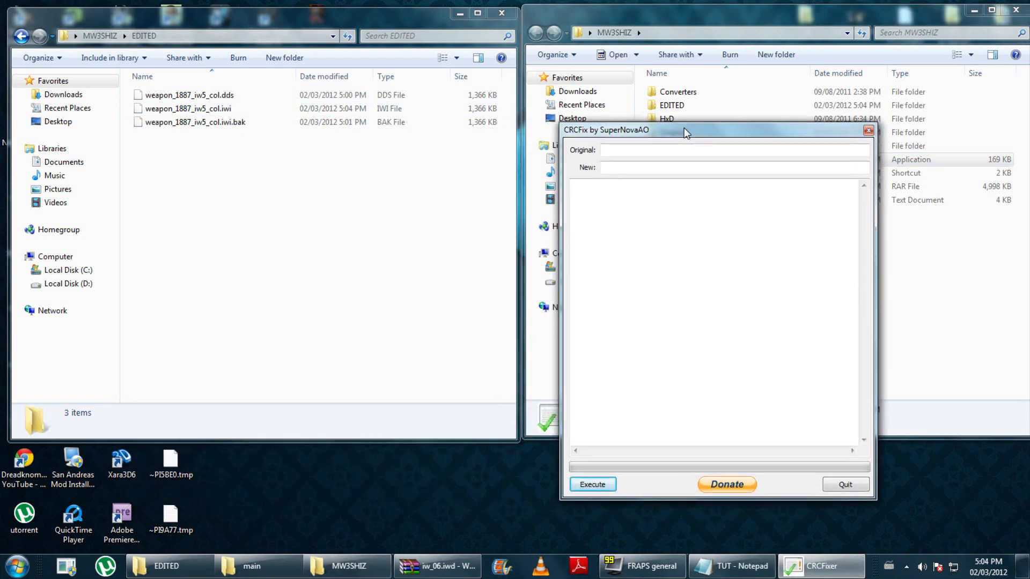
{"action": "left_click", "coordinate": [977, 11]}
{"action": "left_click_drag", "start_coordinate": [708, 129], "coordinate": [716, 74]}
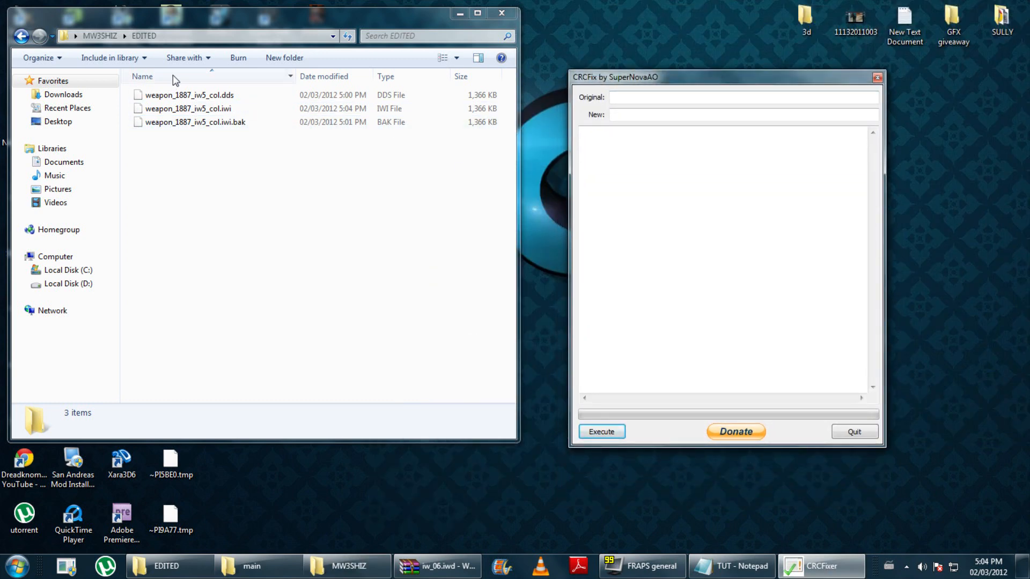
Copy the EDITED folder's path, C:\Users\Home\Desktop\MW3SHIZ\EDITED, and paste it as the New path in CRCFix.
{"action": "left_click", "coordinate": [21, 36]}
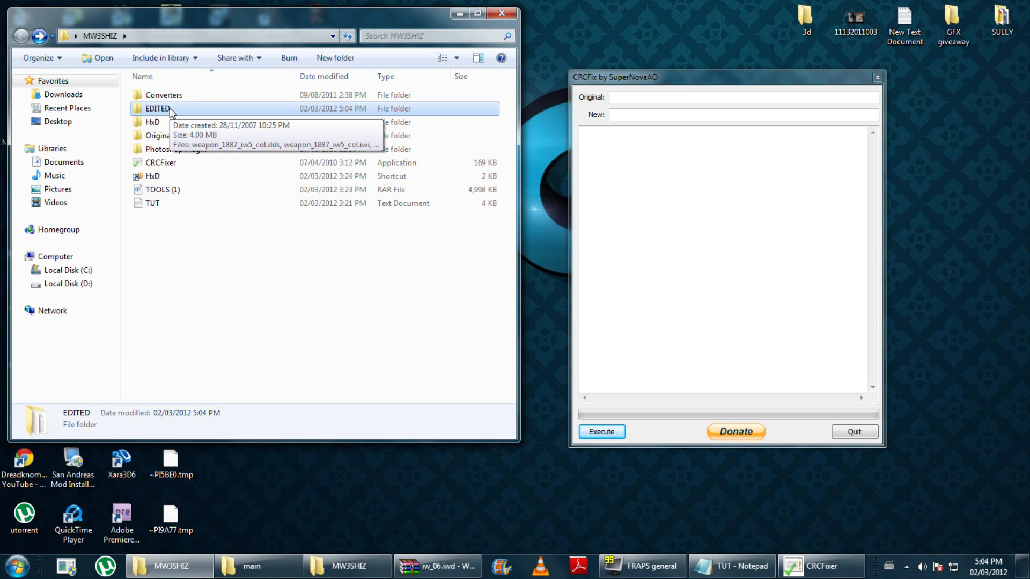
{"action": "double_click", "coordinate": [171, 110]}
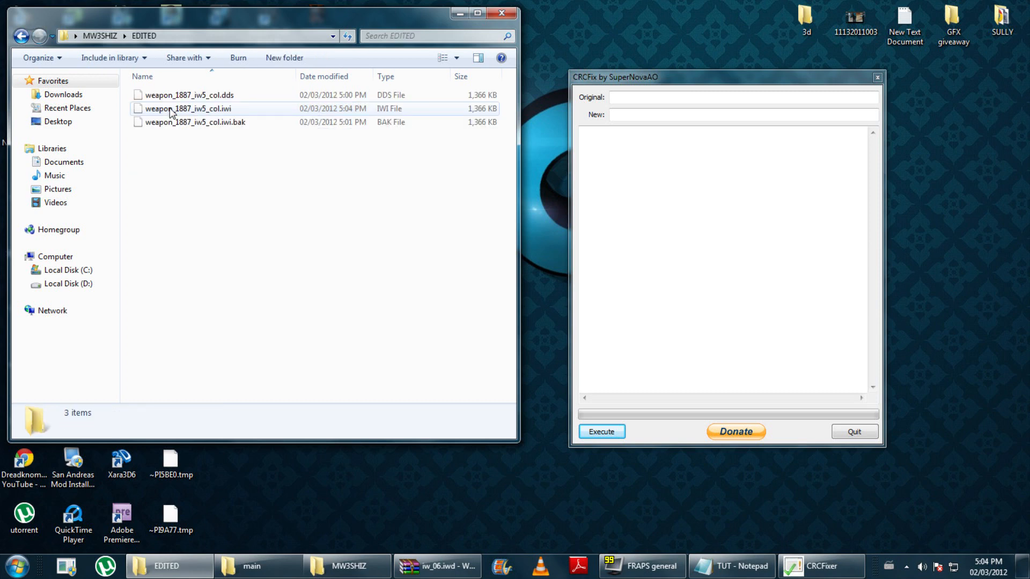
{"action": "left_click", "coordinate": [169, 33]}
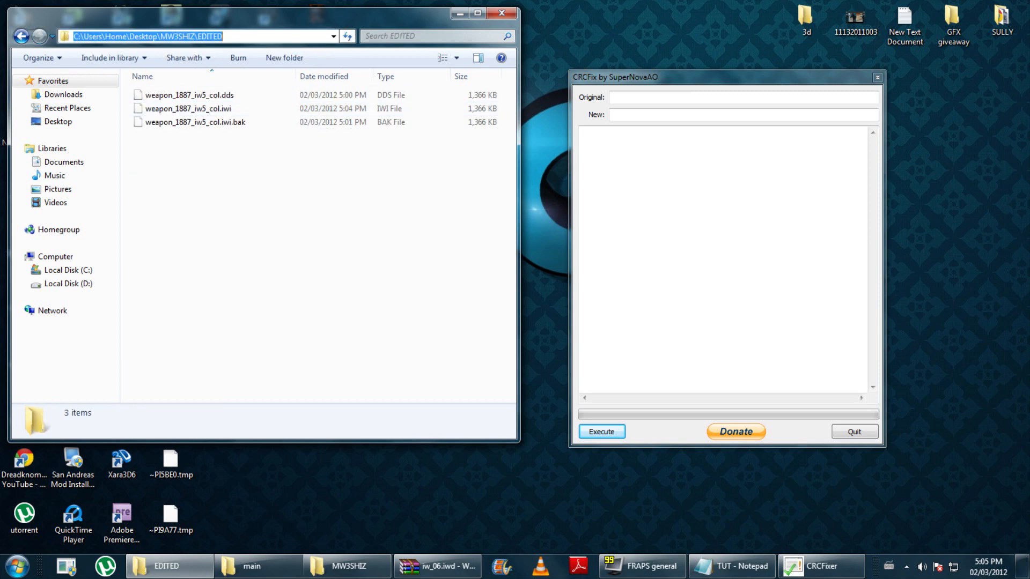
{"action": "right_click", "coordinate": [169, 36]}
{"action": "left_click", "coordinate": [67, 78]}
{"action": "right_click", "coordinate": [170, 36]}
{"action": "left_click", "coordinate": [54, 82]}
{"action": "right_click", "coordinate": [169, 36]}
{"action": "left_click", "coordinate": [54, 80]}
{"action": "right_click", "coordinate": [177, 36]}
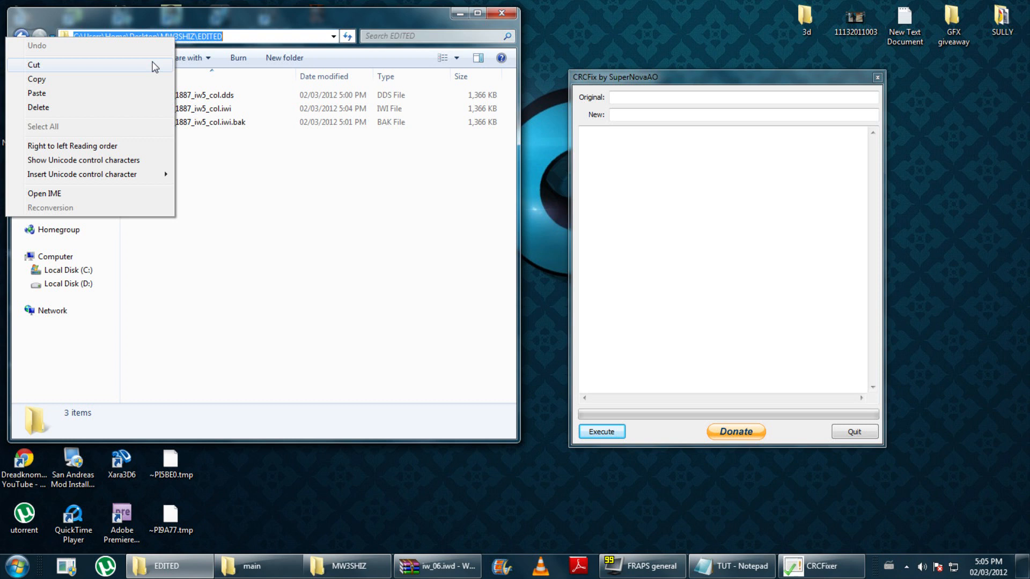
{"action": "left_click", "coordinate": [81, 81]}
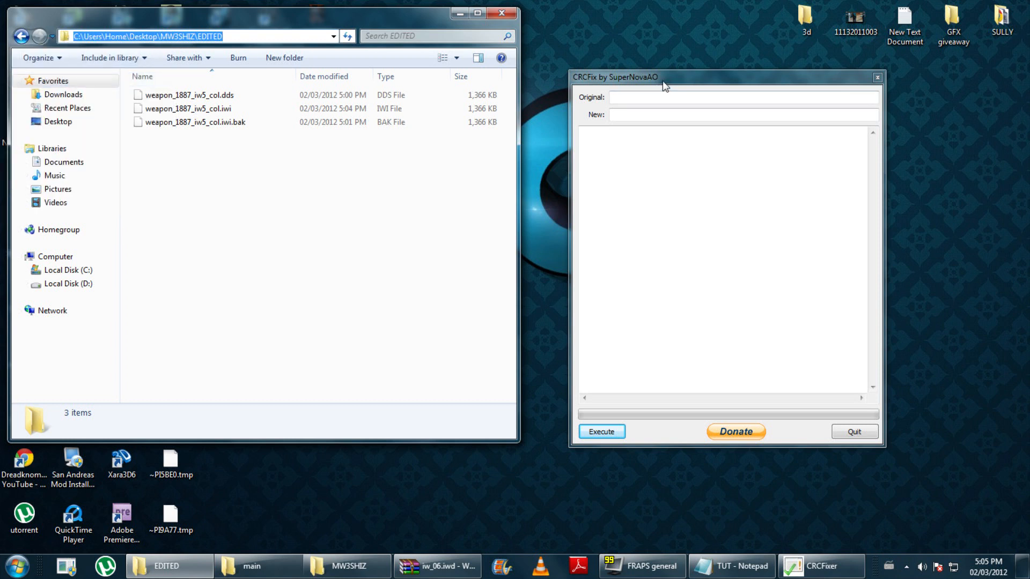
{"action": "left_click", "coordinate": [635, 114]}
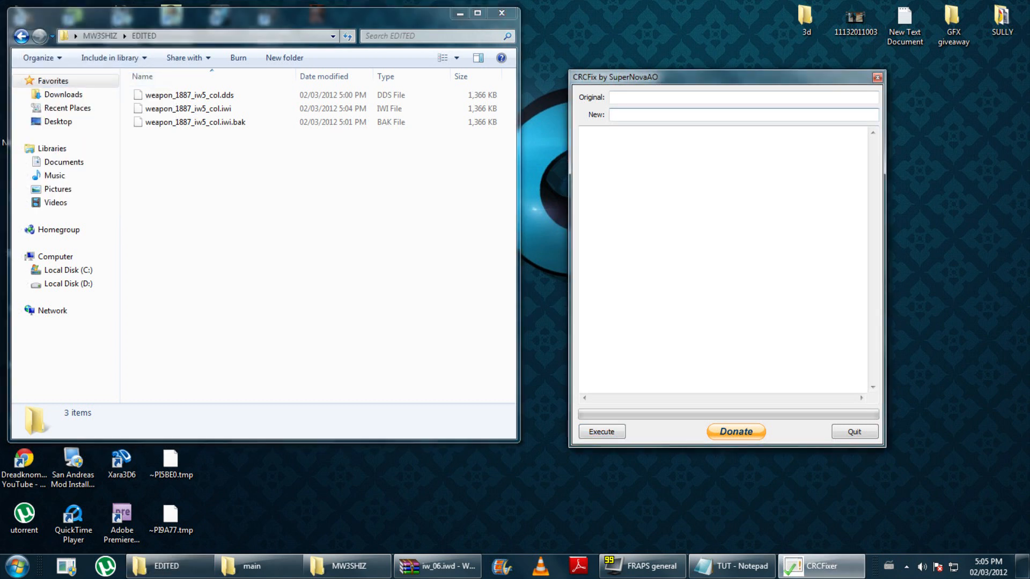
{"action": "key", "text": "ctrl+v"}
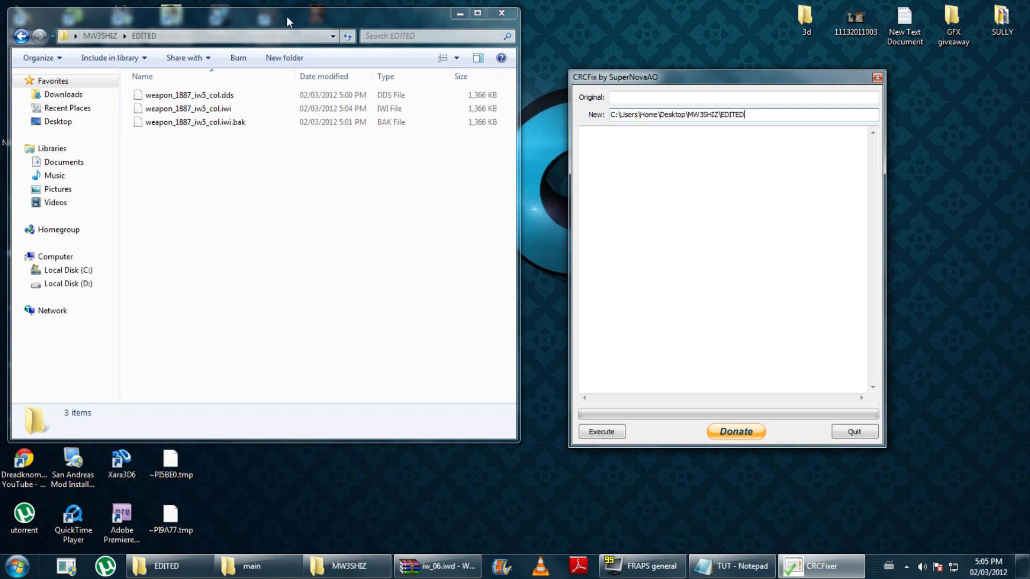
Copy the Original folder's path, C:\Users\Home\Desktop\MW3SHIZ\Original, and paste it as the Original path in CRCFix.
{"action": "left_click", "coordinate": [173, 26]}
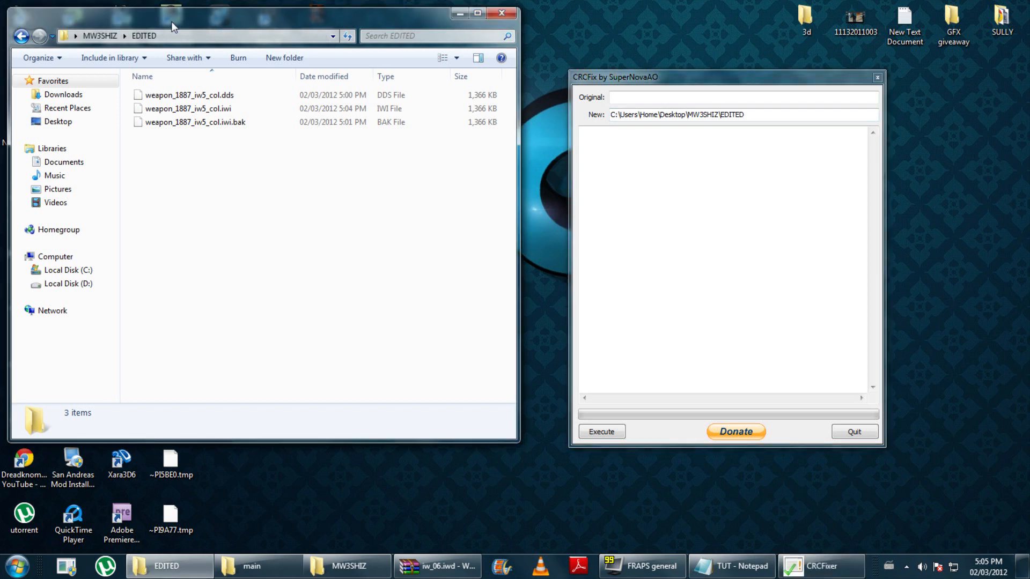
{"action": "left_click", "coordinate": [21, 37]}
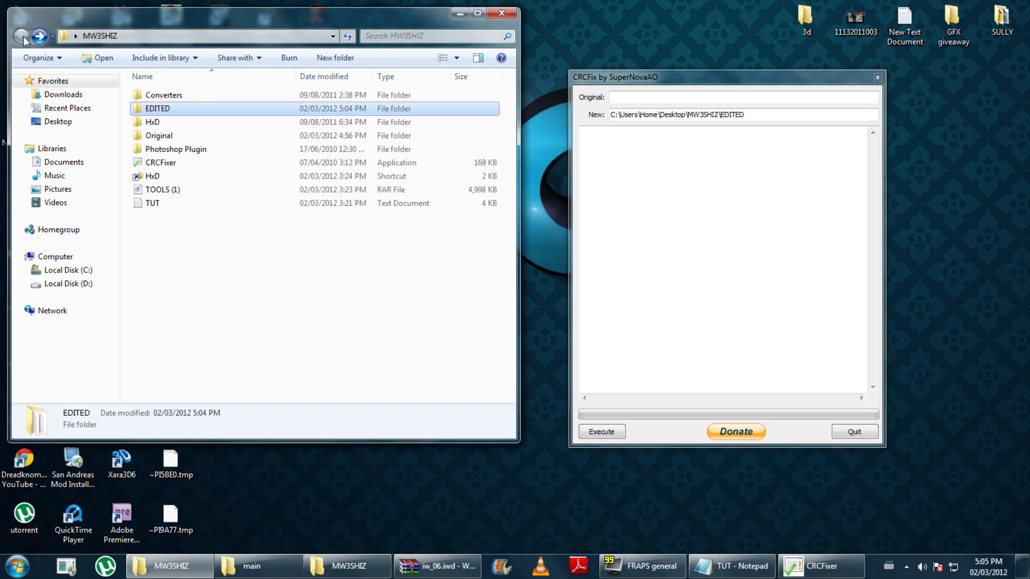
{"action": "double_click", "coordinate": [157, 140]}
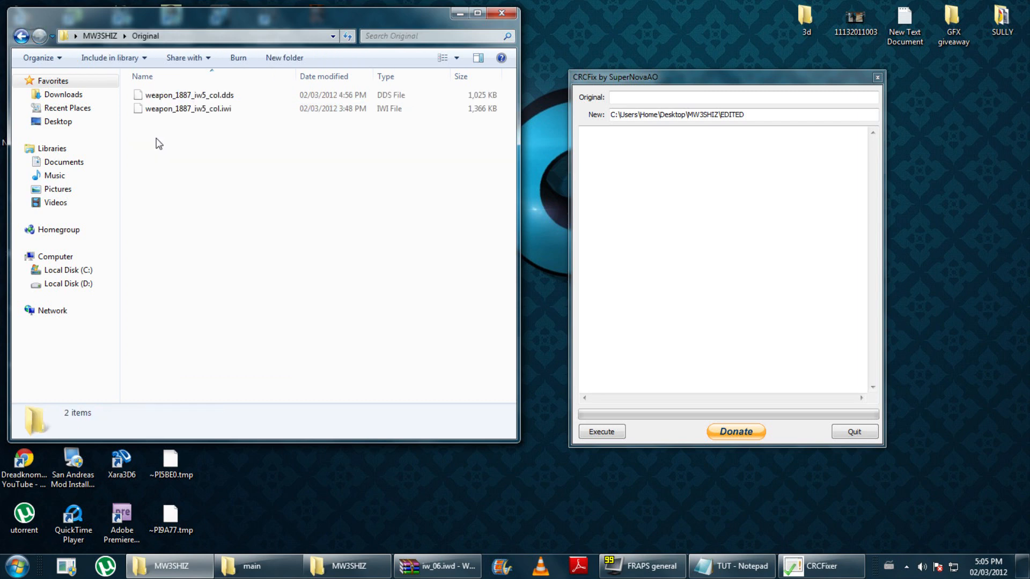
{"action": "left_click", "coordinate": [165, 38]}
{"action": "right_click", "coordinate": [165, 39]}
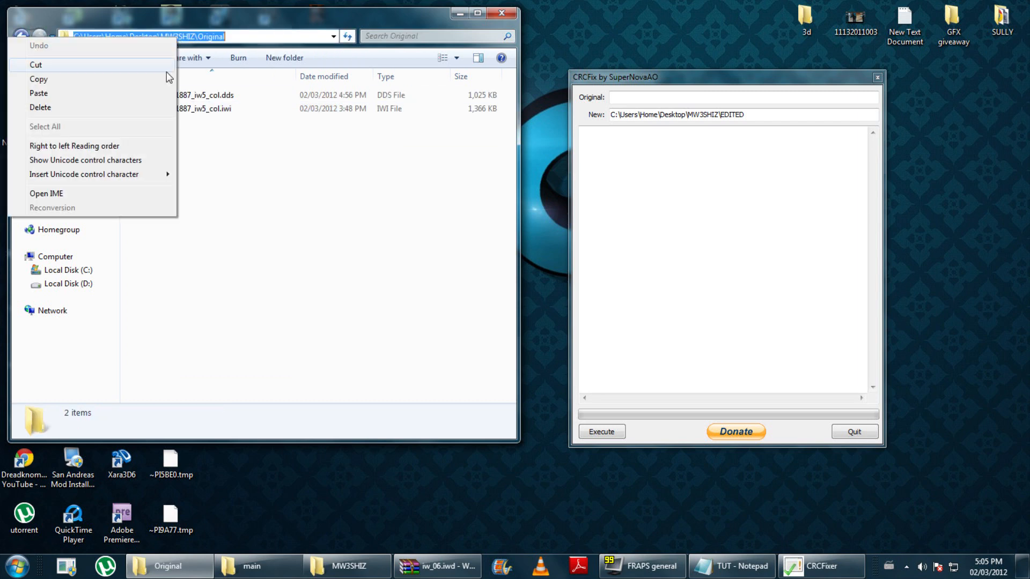
{"action": "left_click", "coordinate": [140, 84]}
{"action": "right_click", "coordinate": [92, 38]}
{"action": "left_click", "coordinate": [42, 84]}
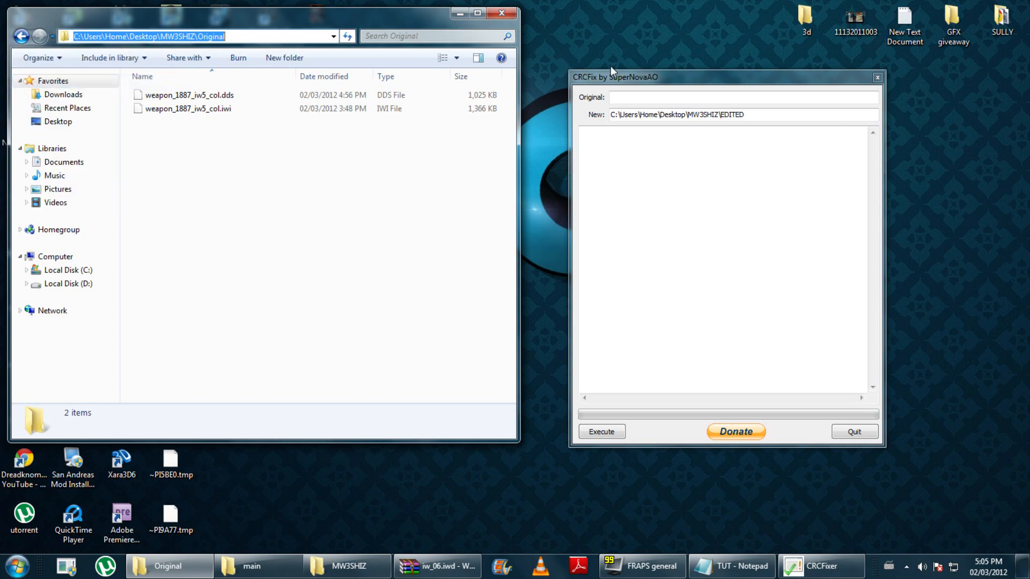
{"action": "left_click", "coordinate": [614, 68]}
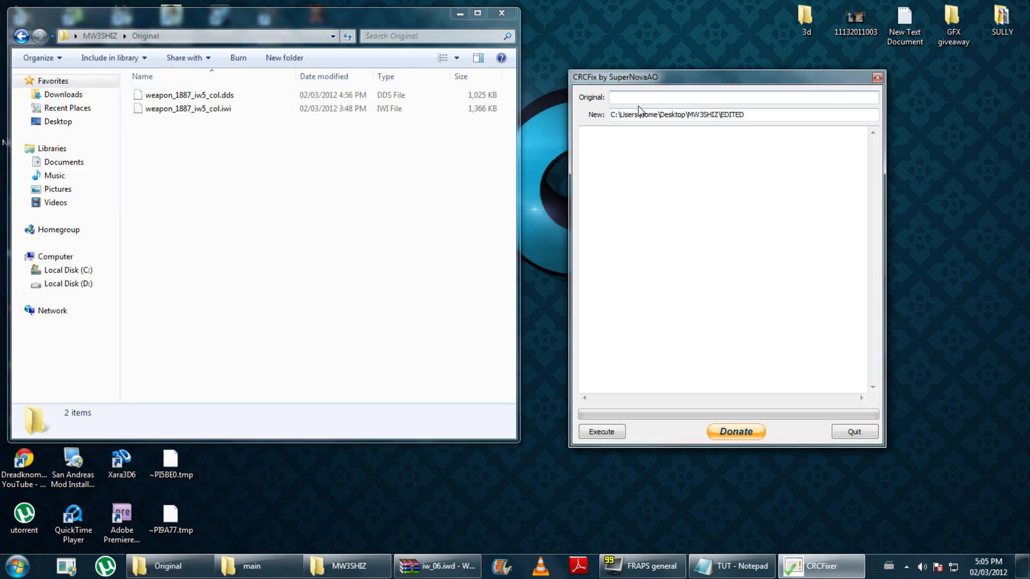
{"action": "key", "text": "ctrl+v"}
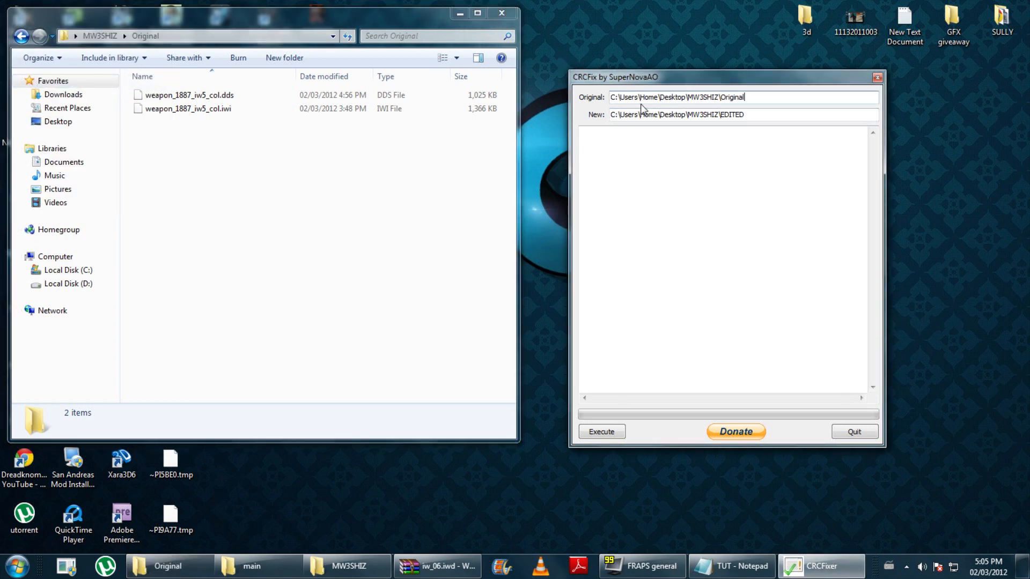
Execute the CRC fix on the files in the two folders and quit CRCFix.
{"action": "left_click", "coordinate": [724, 115]}
{"action": "left_click", "coordinate": [602, 432]}
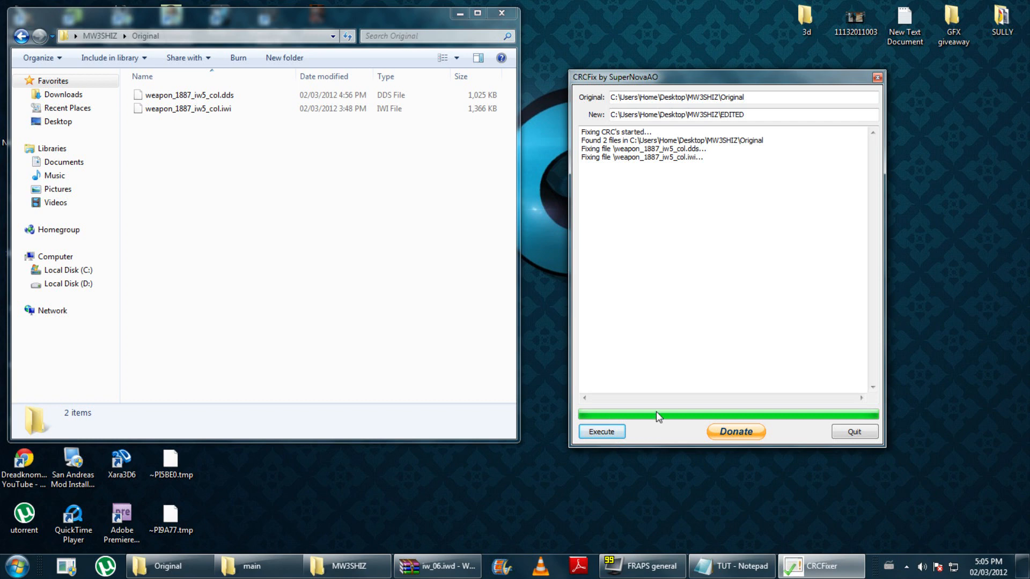
{"action": "left_click", "coordinate": [856, 433]}
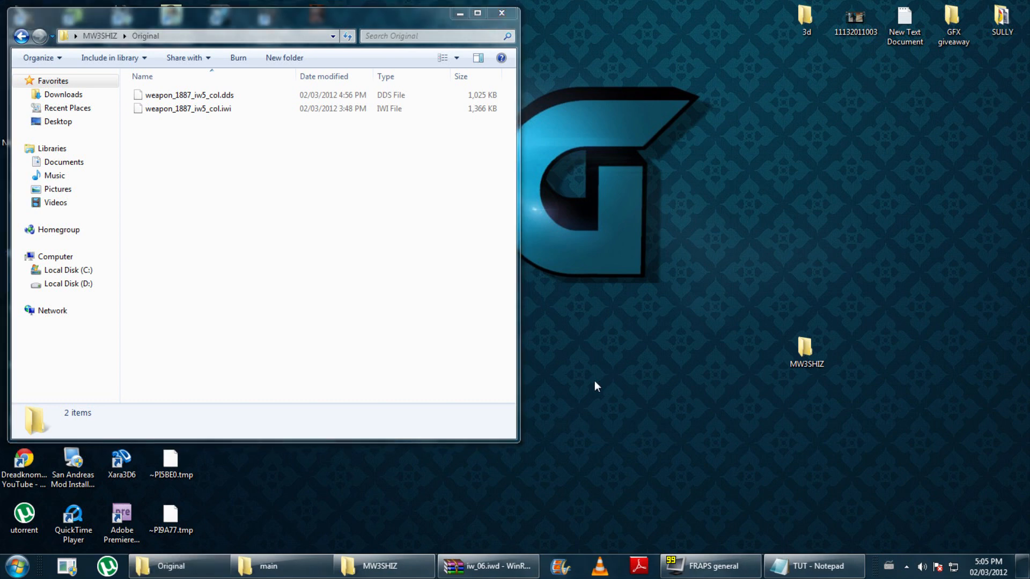
Close the Original folder window, reopen MW3SHIZ from the desktop and go into its EDITED folder.
{"action": "left_click", "coordinate": [501, 13]}
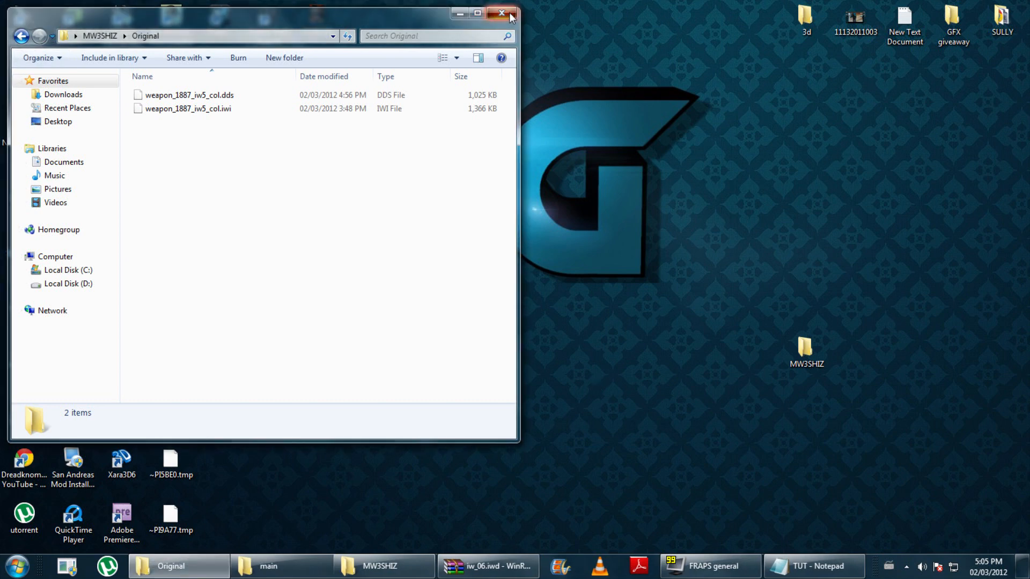
{"action": "left_click", "coordinate": [809, 349]}
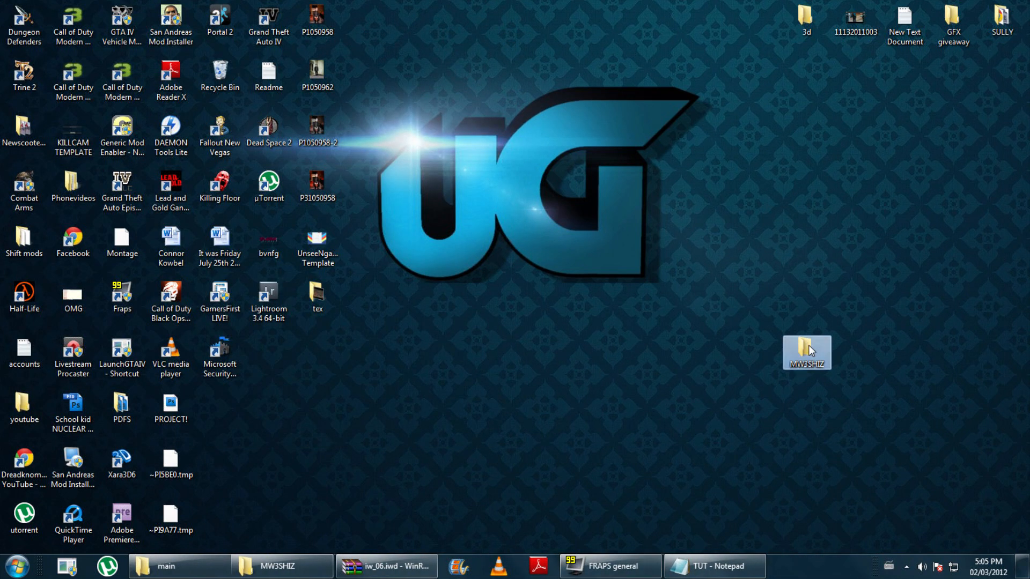
{"action": "double_click", "coordinate": [809, 349]}
{"action": "left_click_drag", "start_coordinate": [713, 14], "coordinate": [460, 17]}
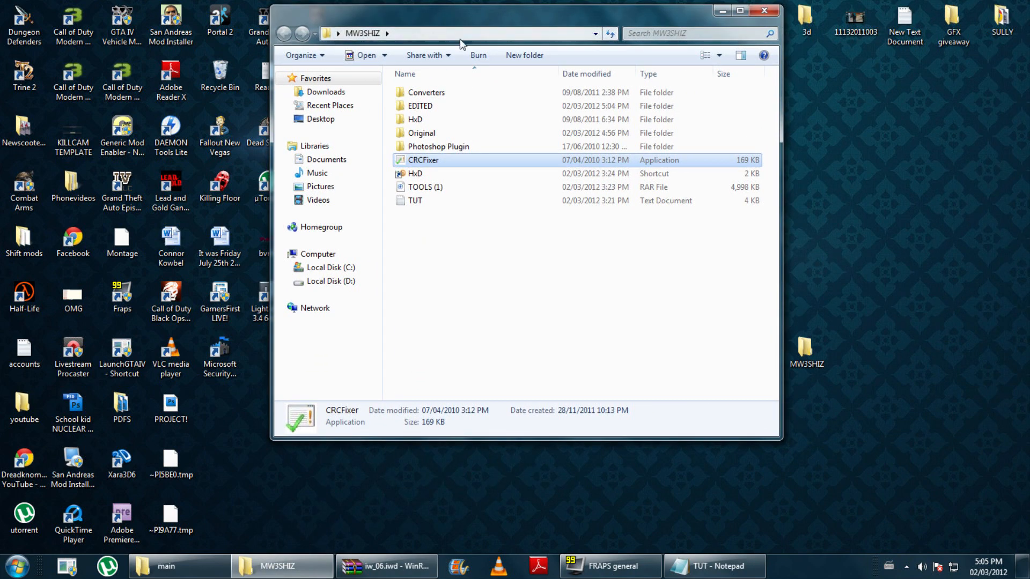
{"action": "double_click", "coordinate": [427, 108]}
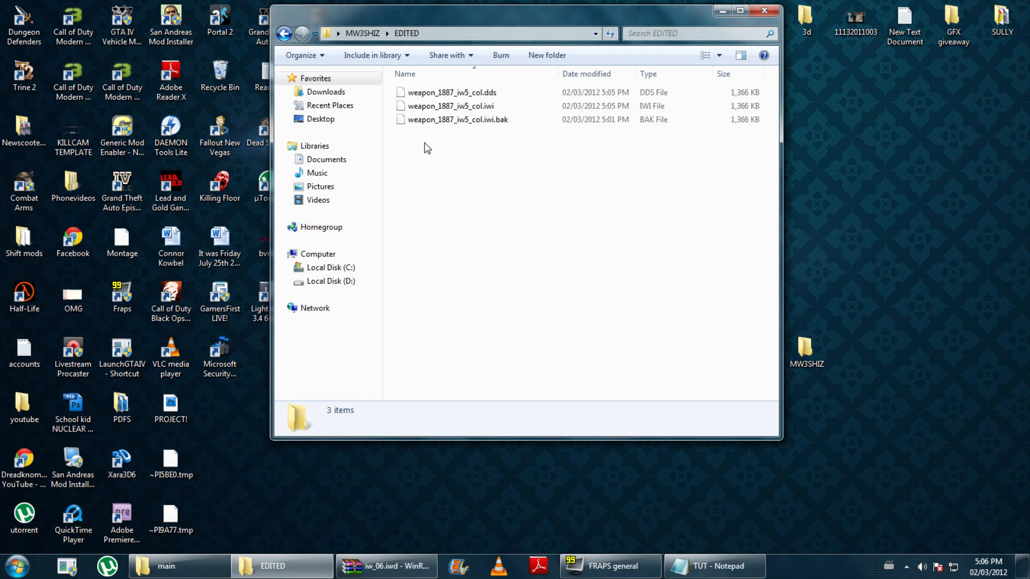
Copy the CRC-fixed file weapon_1887_iw5_col.iwi from the EDITED folder.
{"action": "left_click", "coordinate": [458, 107]}
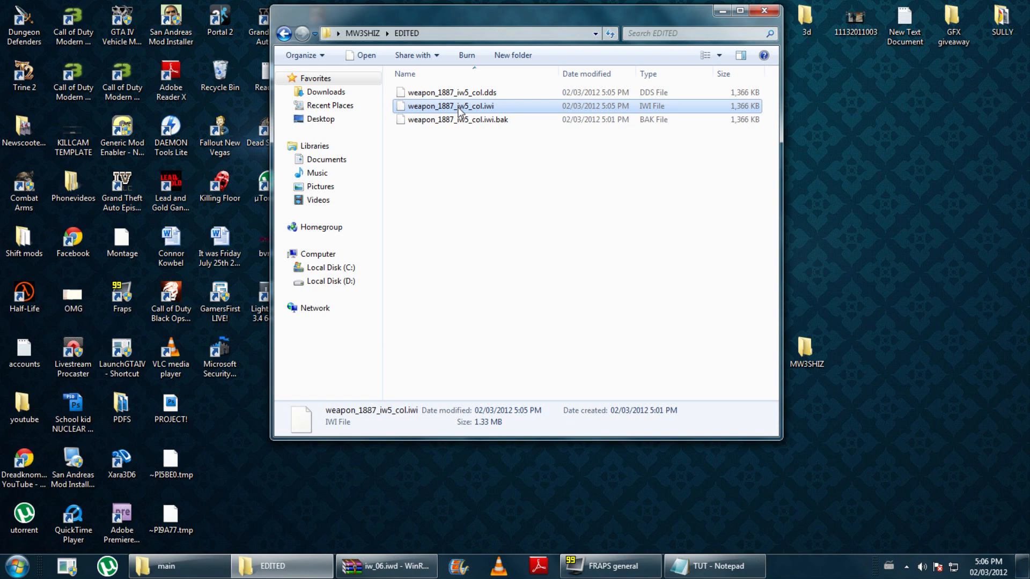
{"action": "right_click", "coordinate": [463, 109]}
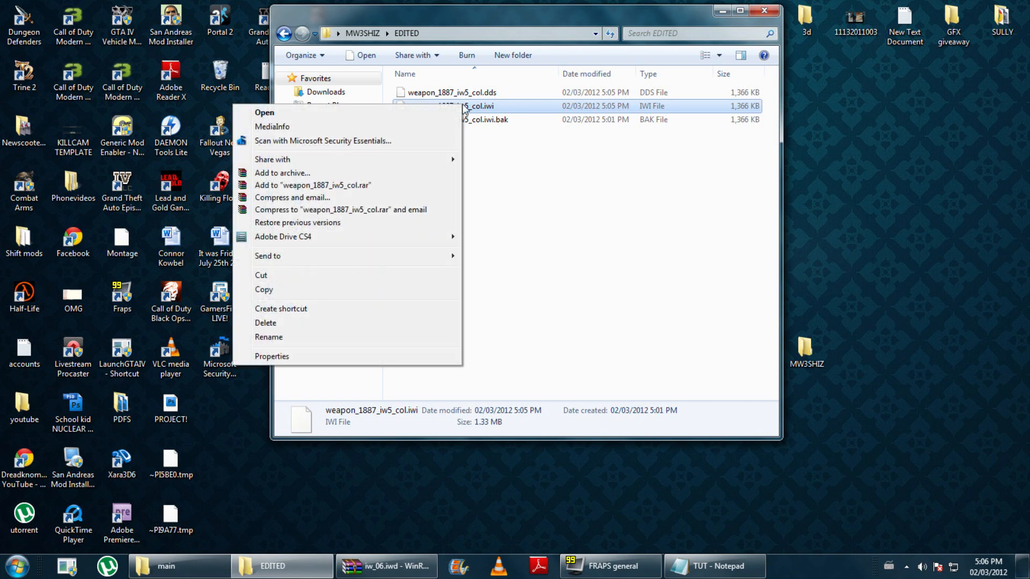
{"action": "left_click", "coordinate": [263, 294]}
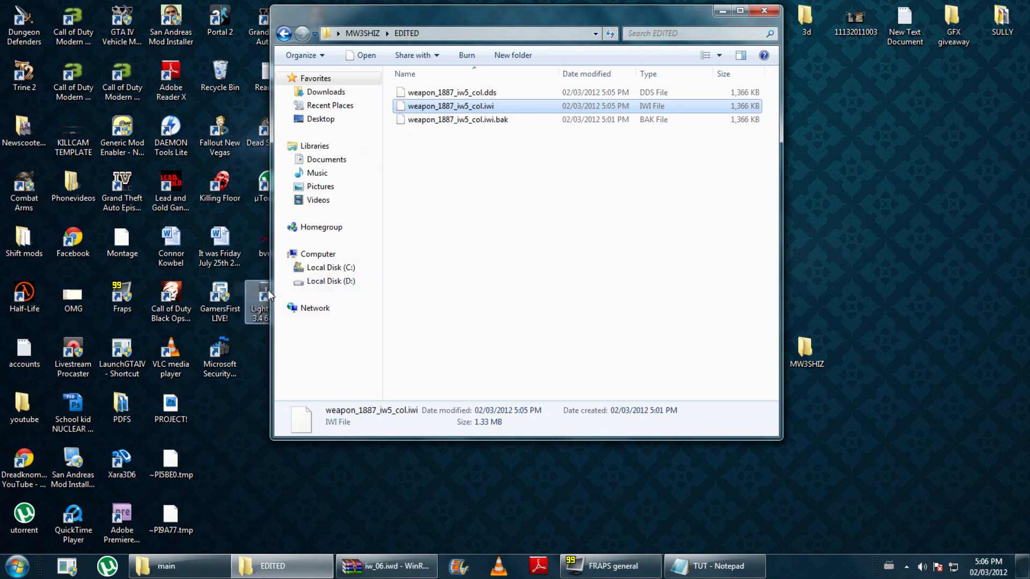
{"action": "right_click", "coordinate": [465, 106]}
{"action": "left_click", "coordinate": [375, 292]}
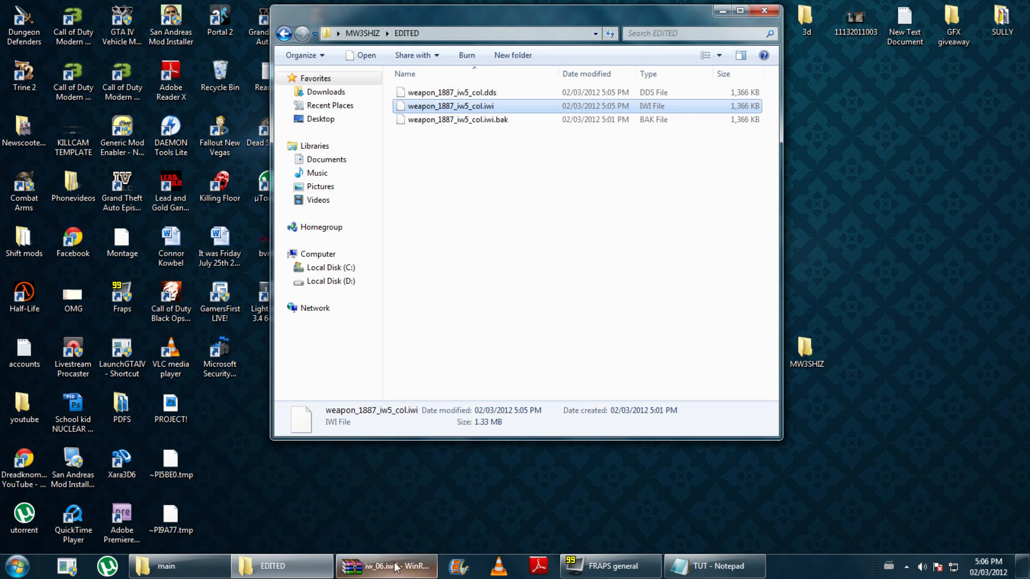
Switch to WinRAR and paste the copied IWI into the images folder of iw_06.iwd, using the Add and replace files mode.
{"action": "mouse_move", "coordinate": [397, 568]}
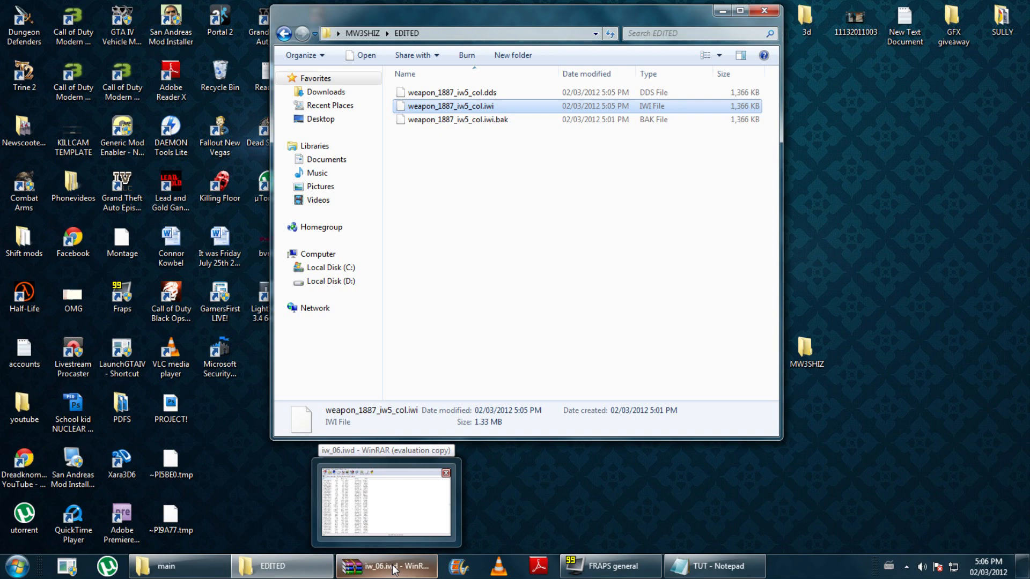
{"action": "left_click", "coordinate": [394, 569]}
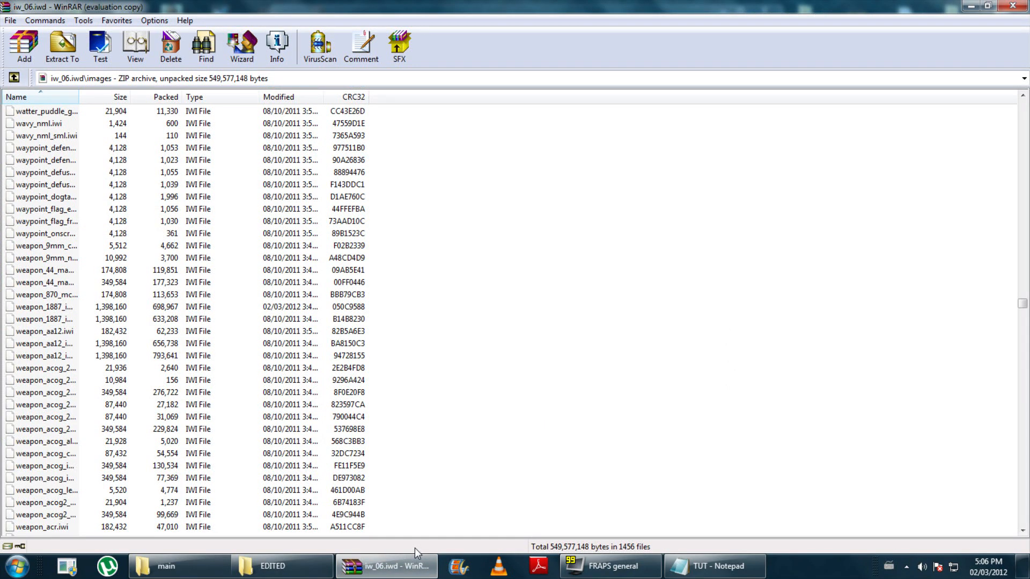
{"action": "left_click_drag", "start_coordinate": [1023, 304], "coordinate": [635, 378]}
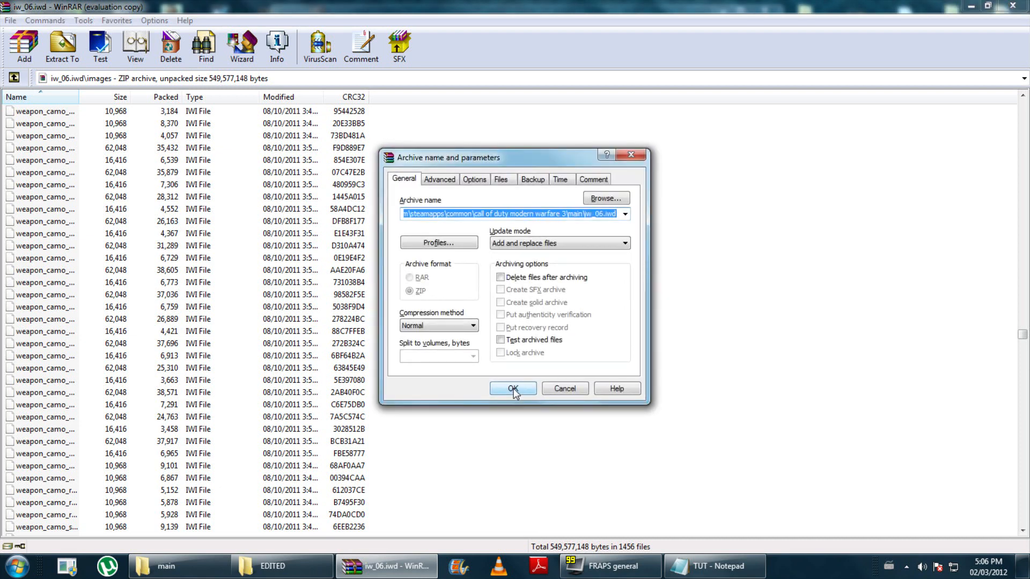
{"action": "left_click", "coordinate": [514, 388]}
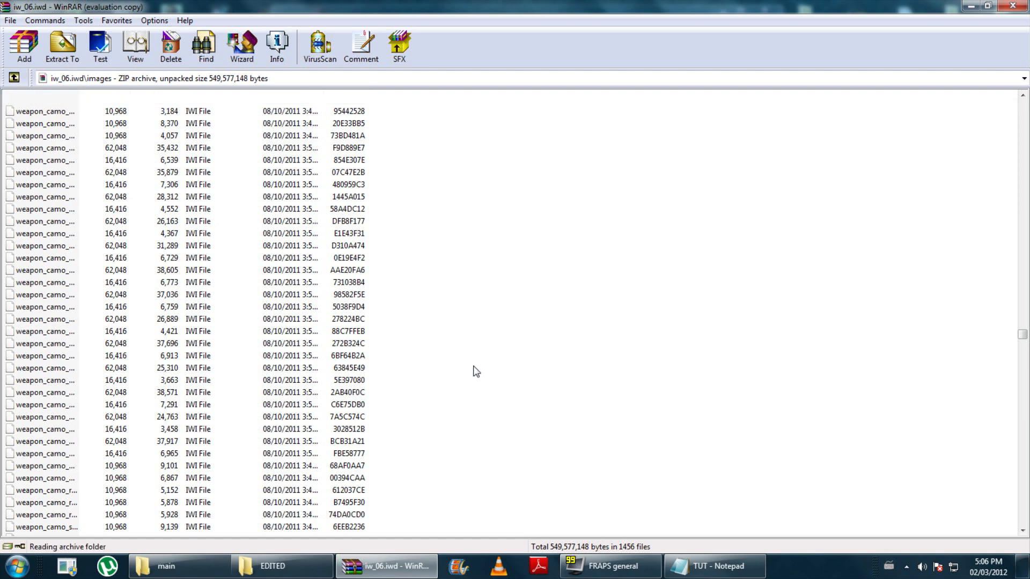
{"action": "scroll", "coordinate": [476, 371], "scroll_direction": "down", "scroll_amount": 11}
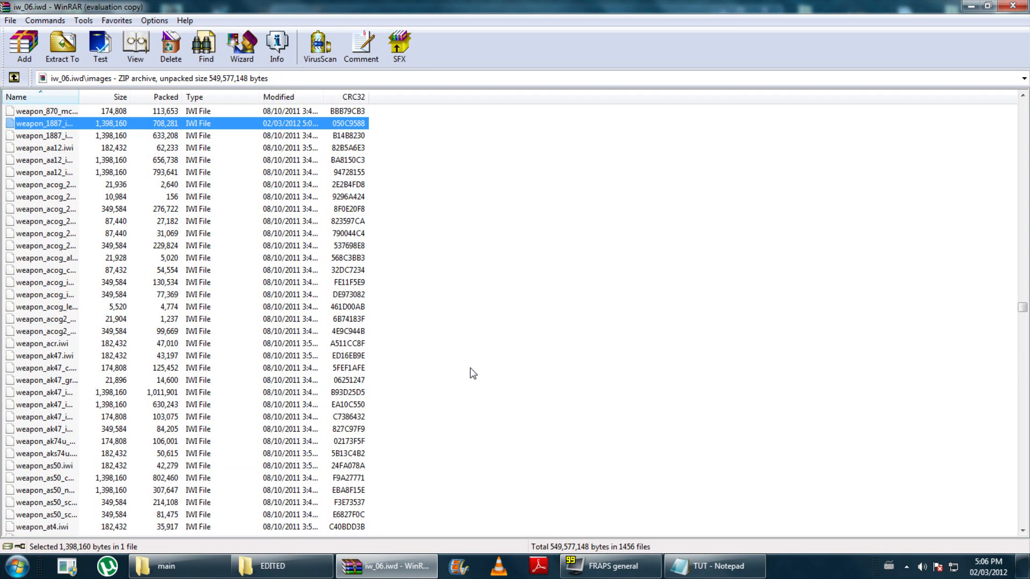
Add weapon_1887_iw5_col.iwi from the EDITED folder to the images folder of iw_06.iwd again, using the Add and replace files mode.
{"action": "left_click", "coordinate": [387, 566]}
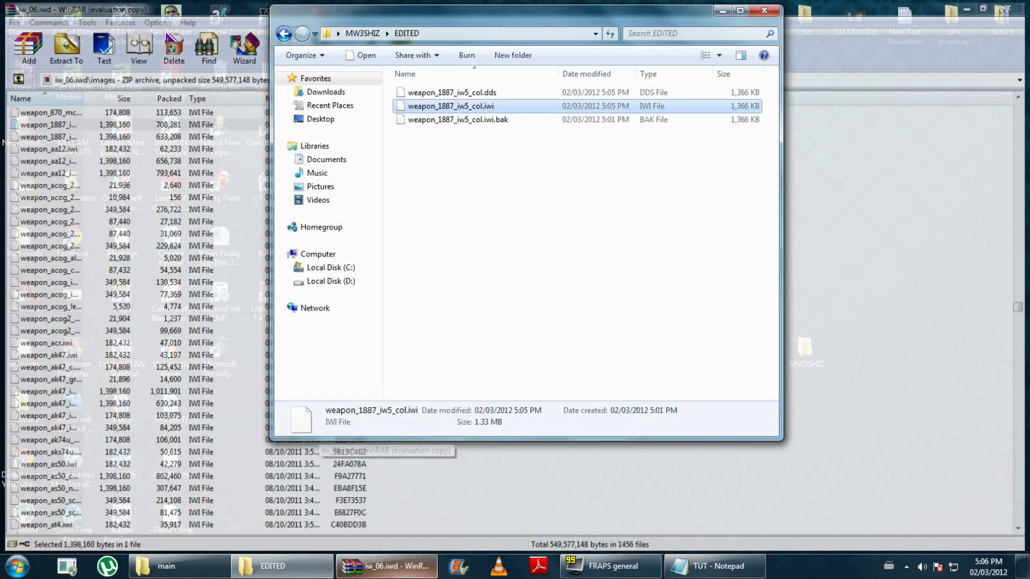
{"action": "left_click", "coordinate": [471, 239]}
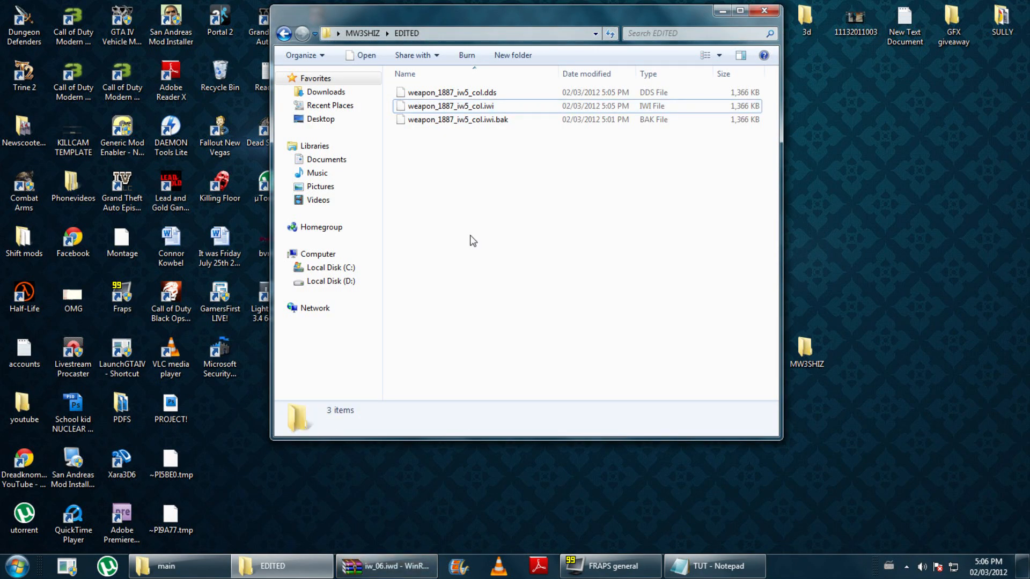
{"action": "left_click", "coordinate": [480, 109]}
{"action": "left_click_drag", "start_coordinate": [480, 110], "coordinate": [462, 327]}
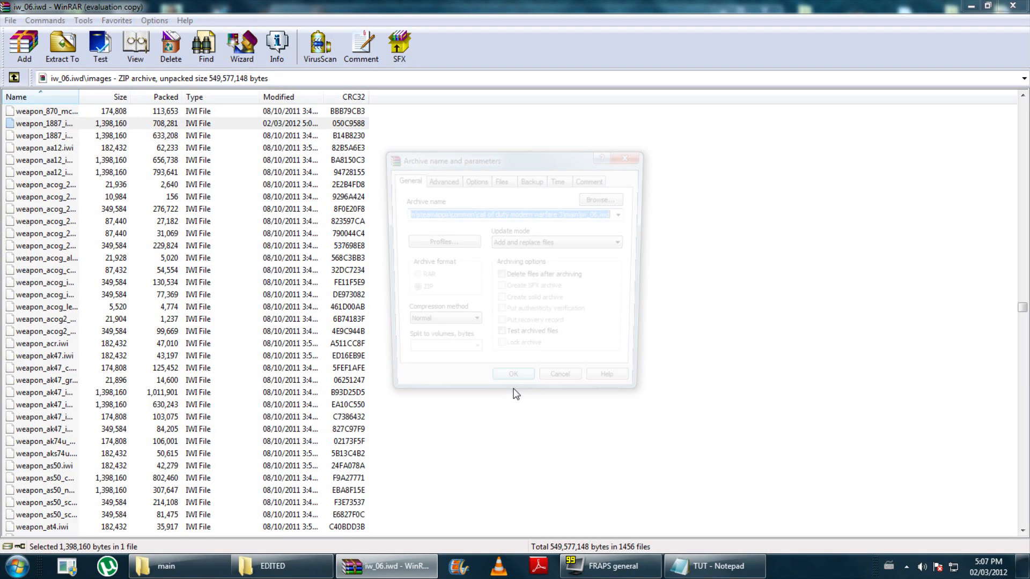
{"action": "left_click", "coordinate": [513, 389]}
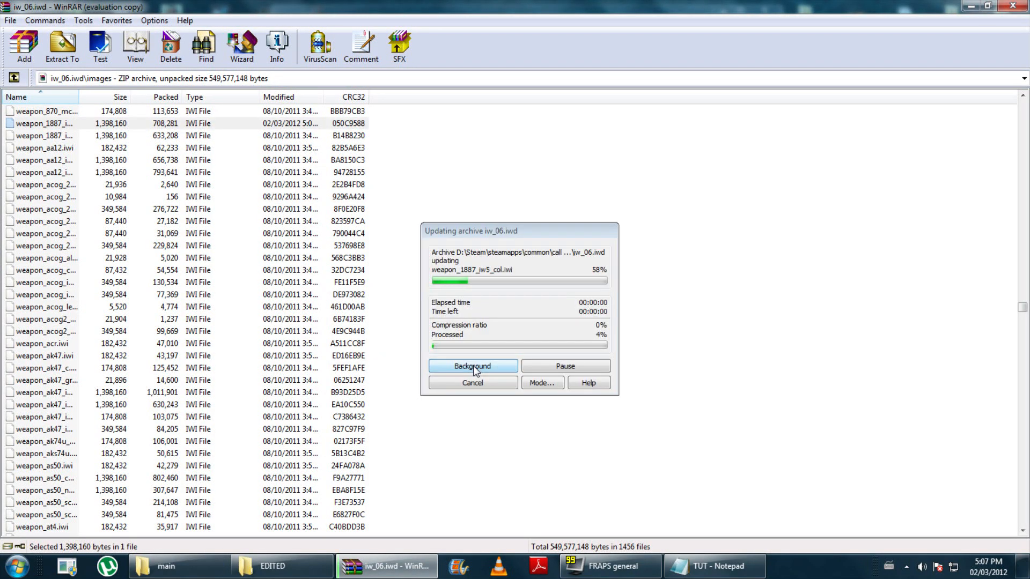
Close the iw_06.iwd archive and return to the EDITED folder window.
{"action": "scroll", "coordinate": [761, 438], "scroll_direction": "down", "scroll_amount": 20}
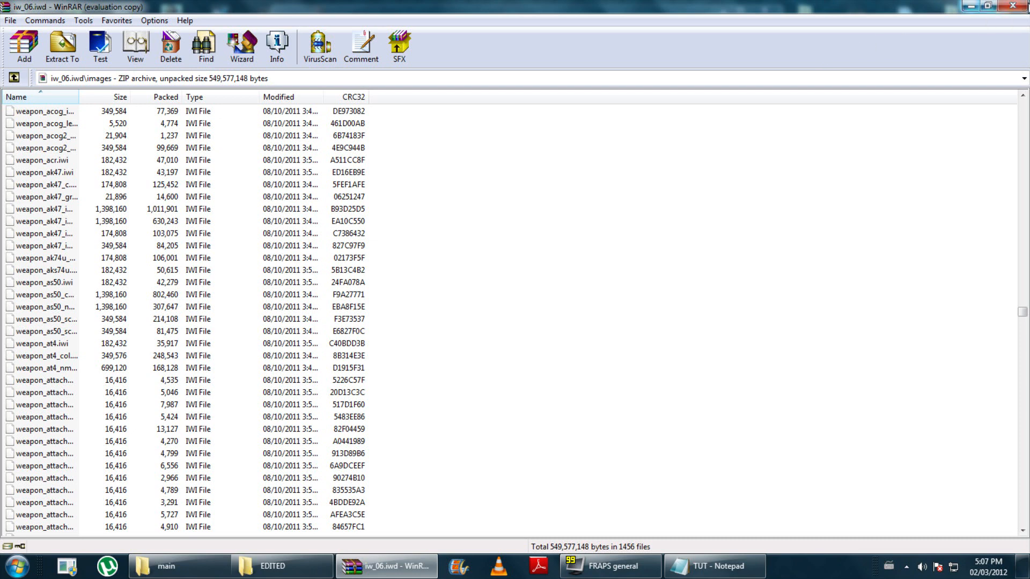
{"action": "left_click", "coordinate": [1016, 7]}
{"action": "left_click", "coordinate": [607, 215]}
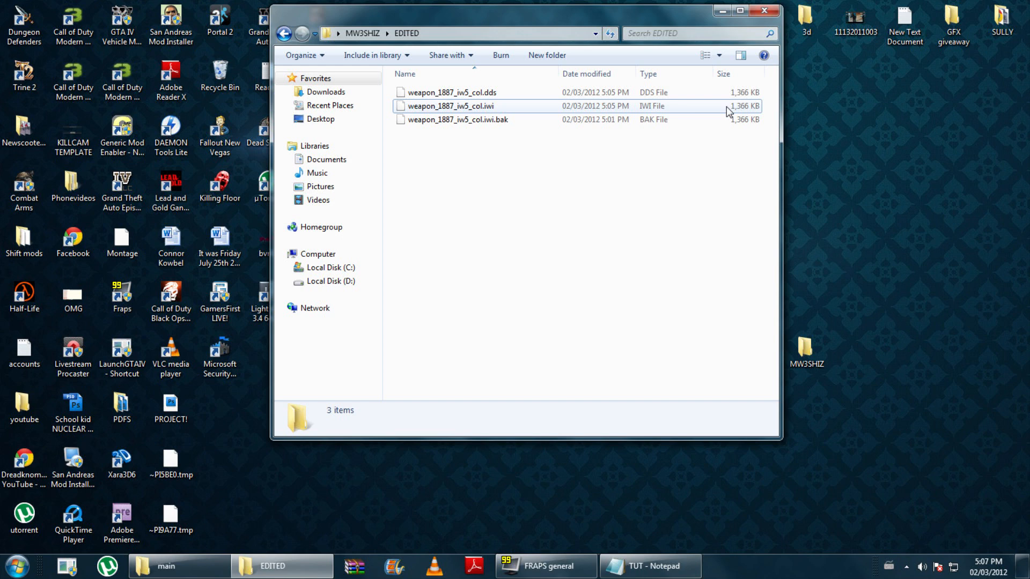
Look at the original IWI file in MW3SHIZ's Original folder, and close both the Original and EDITED folder windows.
{"action": "double_click", "coordinate": [806, 349]}
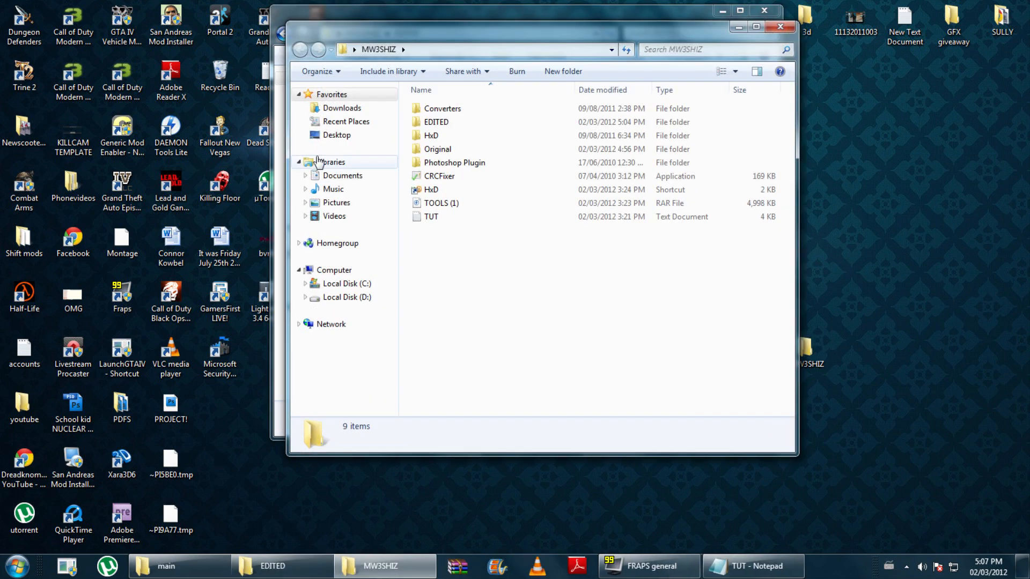
{"action": "double_click", "coordinate": [437, 150]}
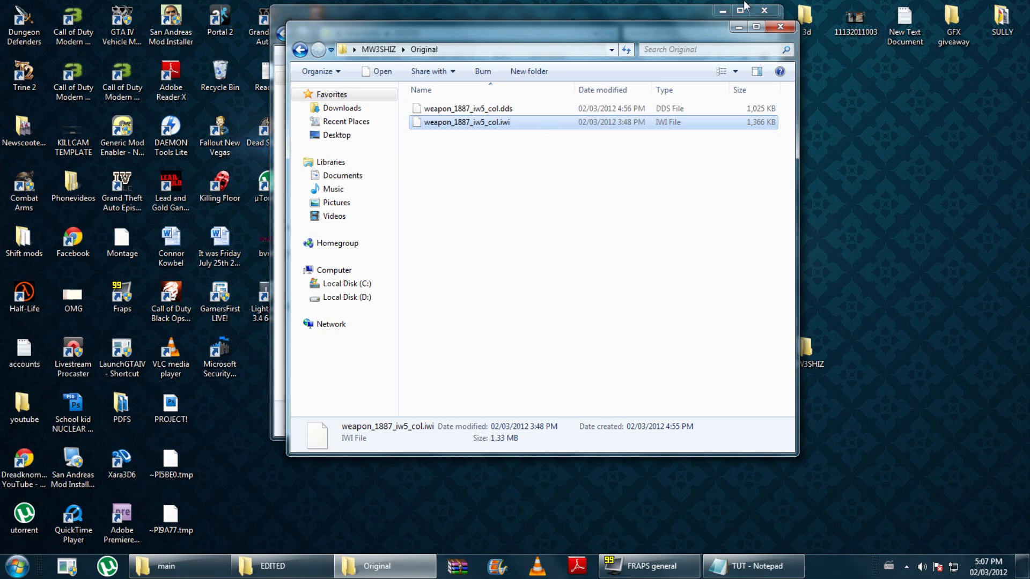
{"action": "left_click", "coordinate": [780, 27]}
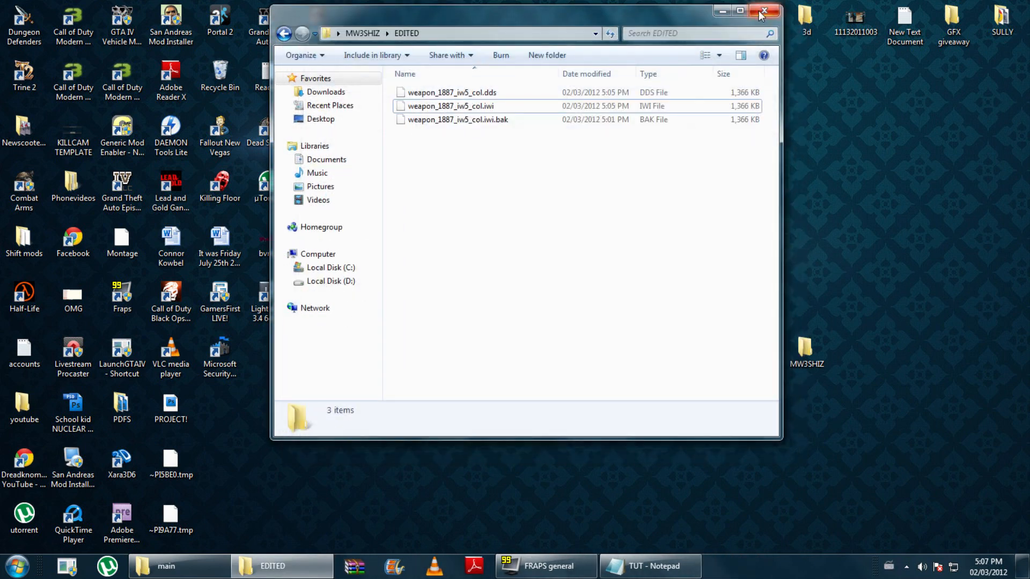
{"action": "left_click", "coordinate": [762, 13]}
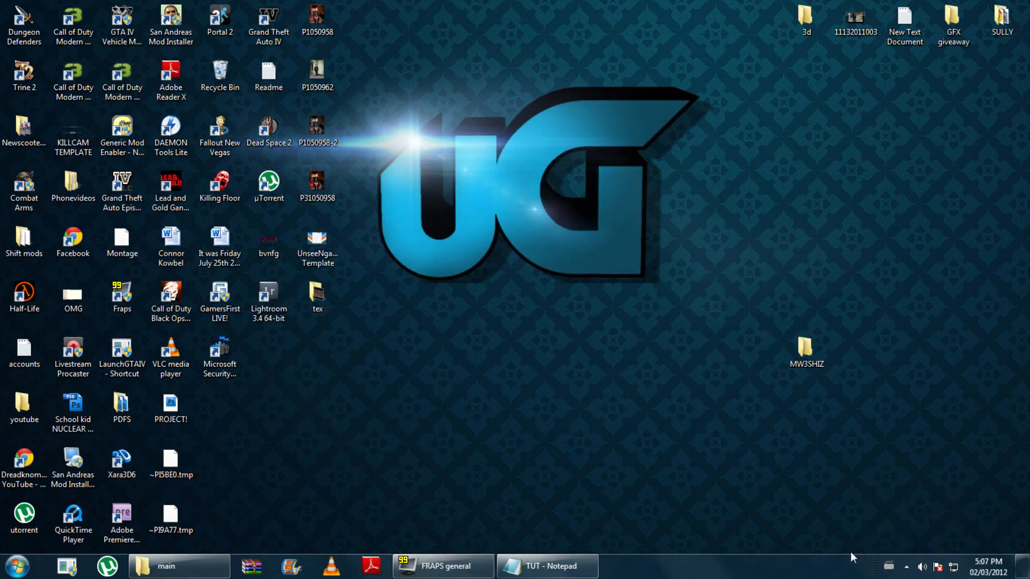
Browse from Computer to Local Disk (D:) and open the Steam folder.
{"action": "left_click", "coordinate": [21, 568]}
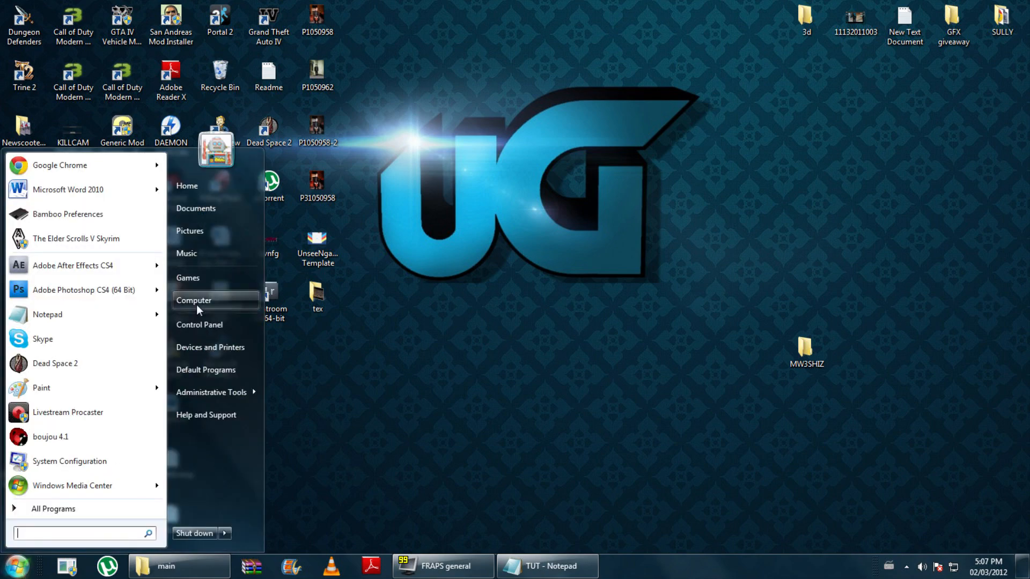
{"action": "left_click", "coordinate": [196, 304]}
{"action": "double_click", "coordinate": [633, 103]}
{"action": "scroll", "coordinate": [529, 273], "scroll_direction": "down", "scroll_amount": 5}
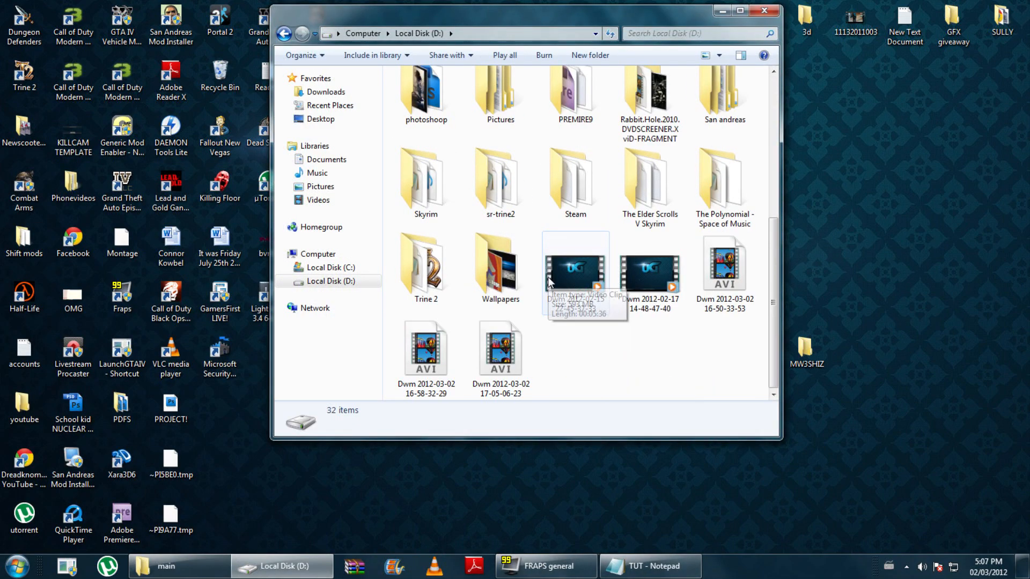
{"action": "double_click", "coordinate": [568, 213]}
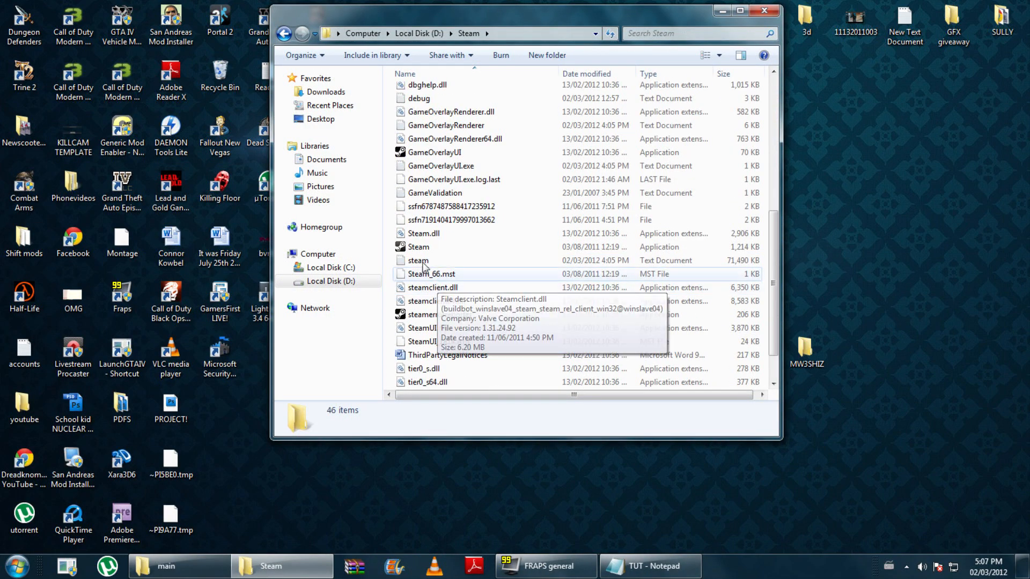